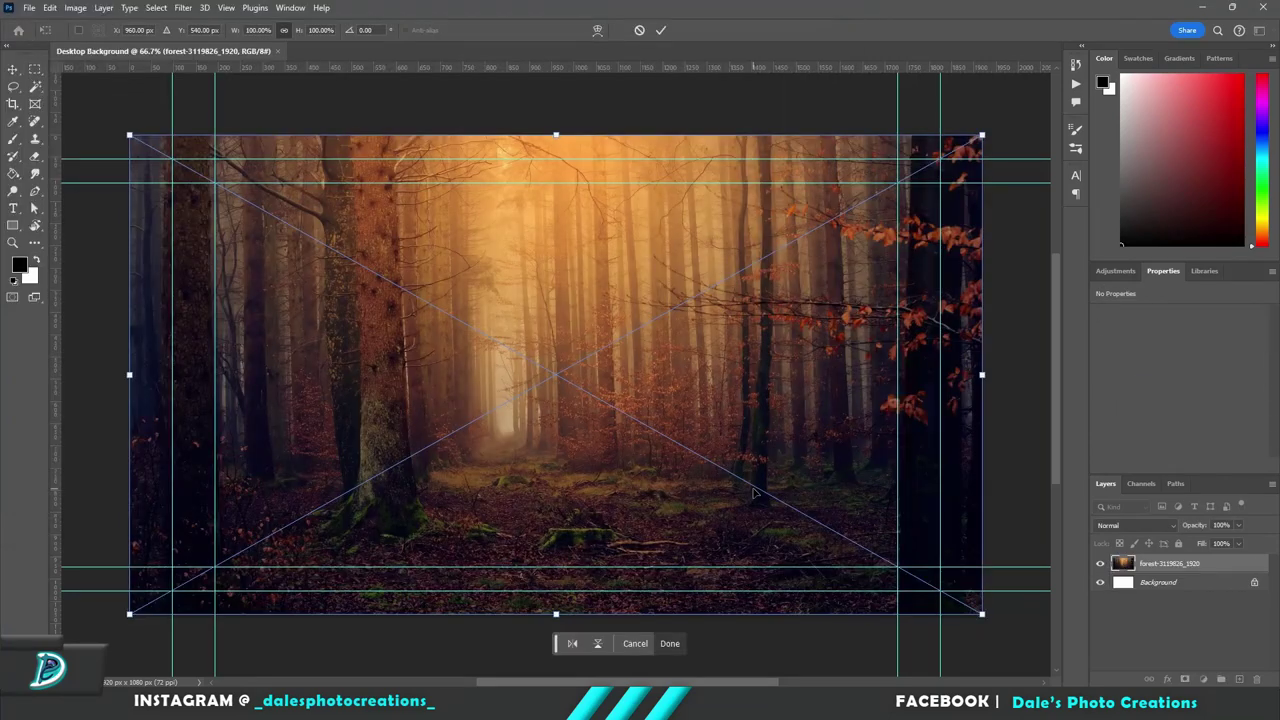
Commit the placed forest image and add an Exposure adjustment layer with exposure -0.83 and offset -0.0042
{"action": "left_click", "coordinate": [662, 30]}
{"action": "left_click", "coordinate": [1115, 271]}
{"action": "left_click", "coordinate": [1177, 420]}
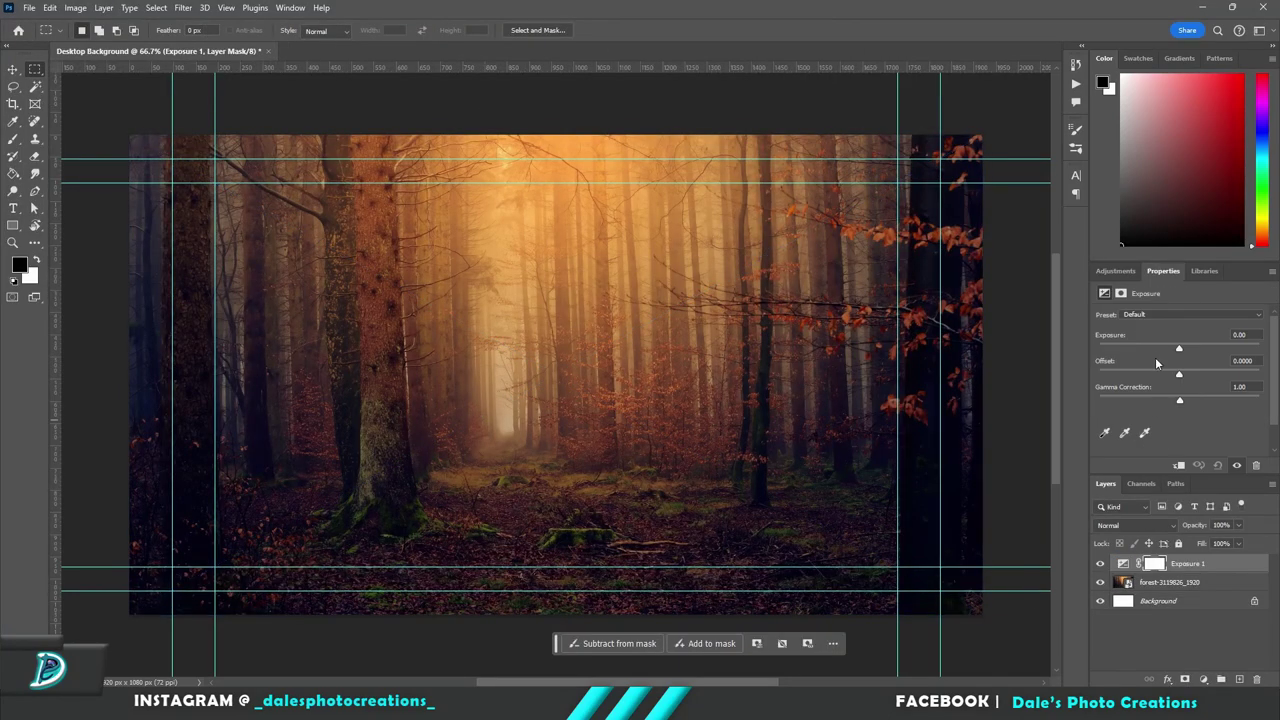
{"action": "mouse_move", "coordinate": [1179, 348]}
{"action": "left_mouse_down"}
{"action": "mouse_move", "coordinate": [1146, 345]}
{"action": "mouse_move", "coordinate": [1179, 381]}
{"action": "mouse_move", "coordinate": [1170, 352]}
{"action": "left_mouse_up"}
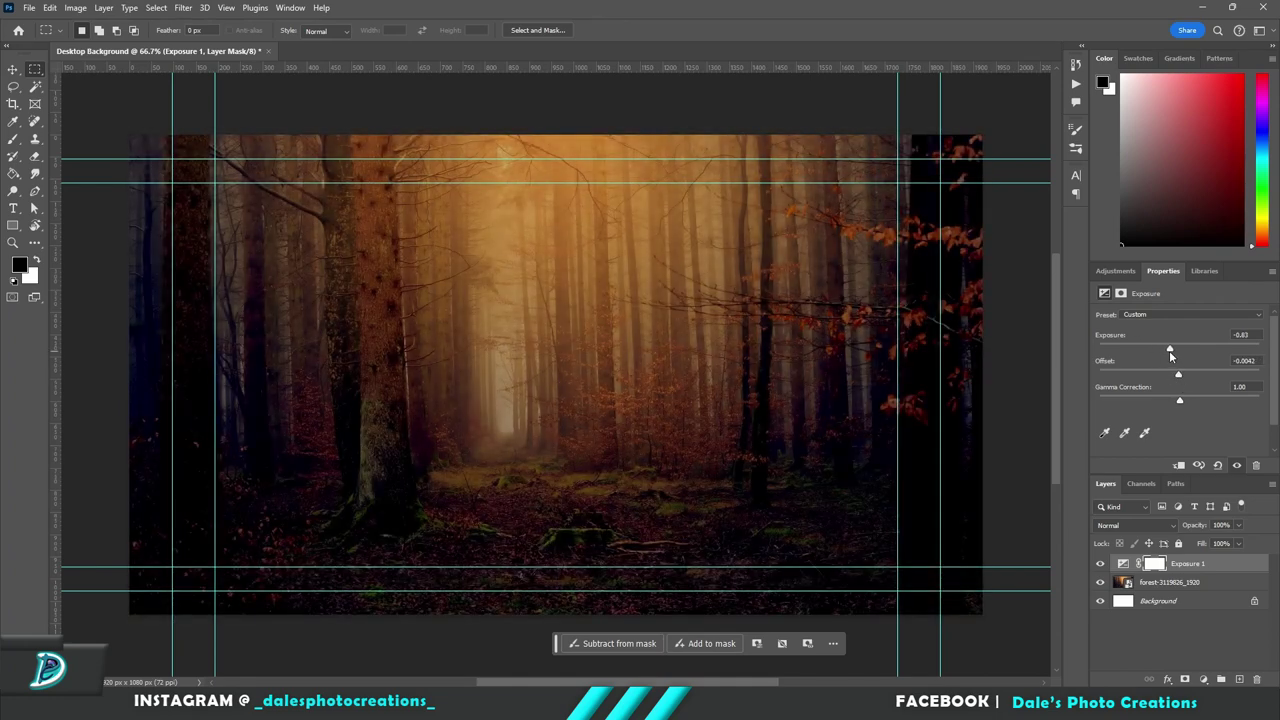
Add a Color Balance adjustment layer, shifting the midtones toward cyan and magenta and a second tonal range strongly toward blue
{"action": "left_click", "coordinate": [1115, 271]}
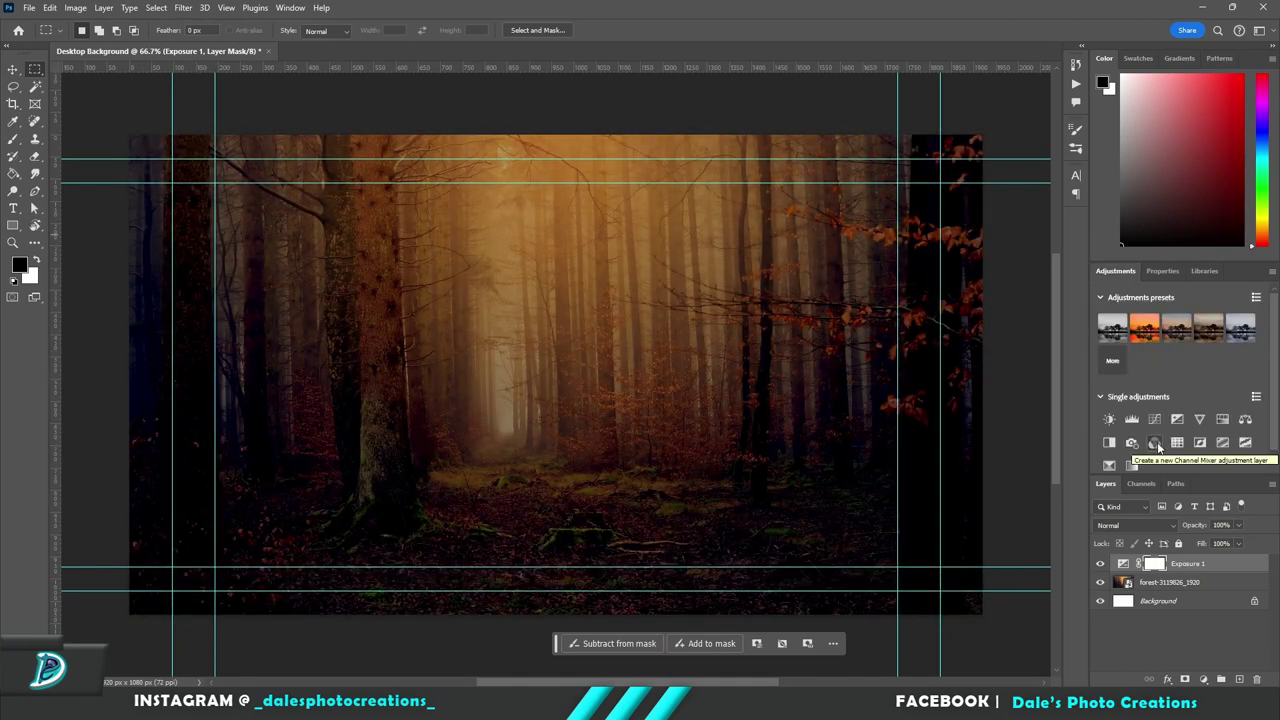
{"action": "left_click_drag", "start_coordinate": [1078, 405], "coordinate": [1112, 405]}
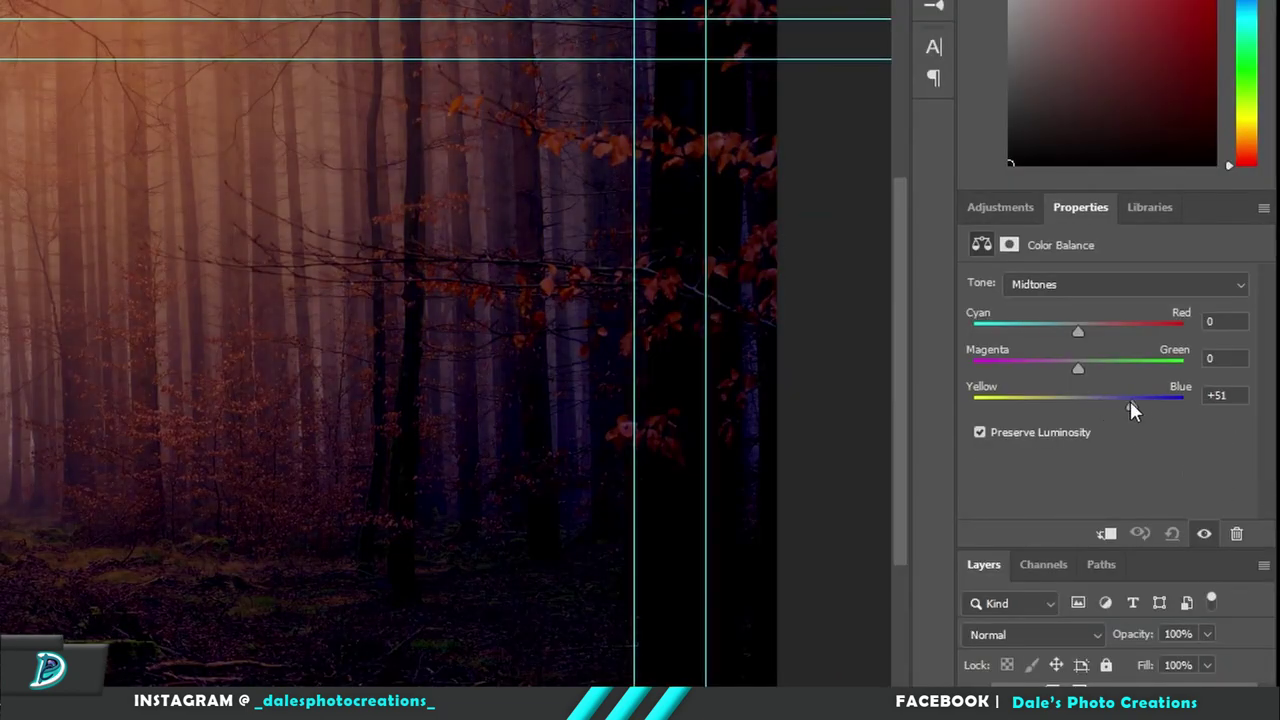
{"action": "left_click_drag", "start_coordinate": [1078, 331], "coordinate": [1024, 331]}
{"action": "left_click_drag", "start_coordinate": [1078, 368], "coordinate": [1046, 368]}
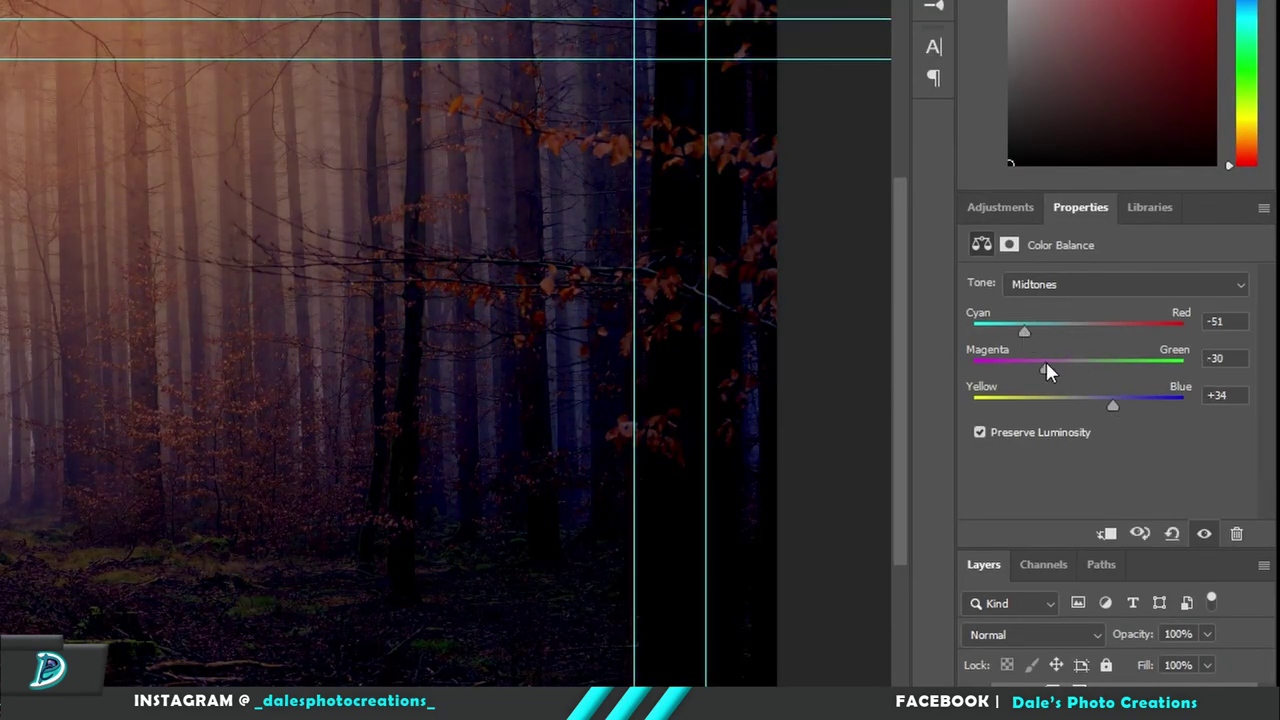
{"action": "left_click_drag", "start_coordinate": [1104, 412], "coordinate": [1062, 408]}
{"action": "left_click_drag", "start_coordinate": [1024, 331], "coordinate": [984, 328]}
{"action": "left_click", "coordinate": [1040, 284]}
{"action": "left_click", "coordinate": [1067, 338]}
{"action": "left_click_drag", "start_coordinate": [1078, 404], "coordinate": [1170, 406]}
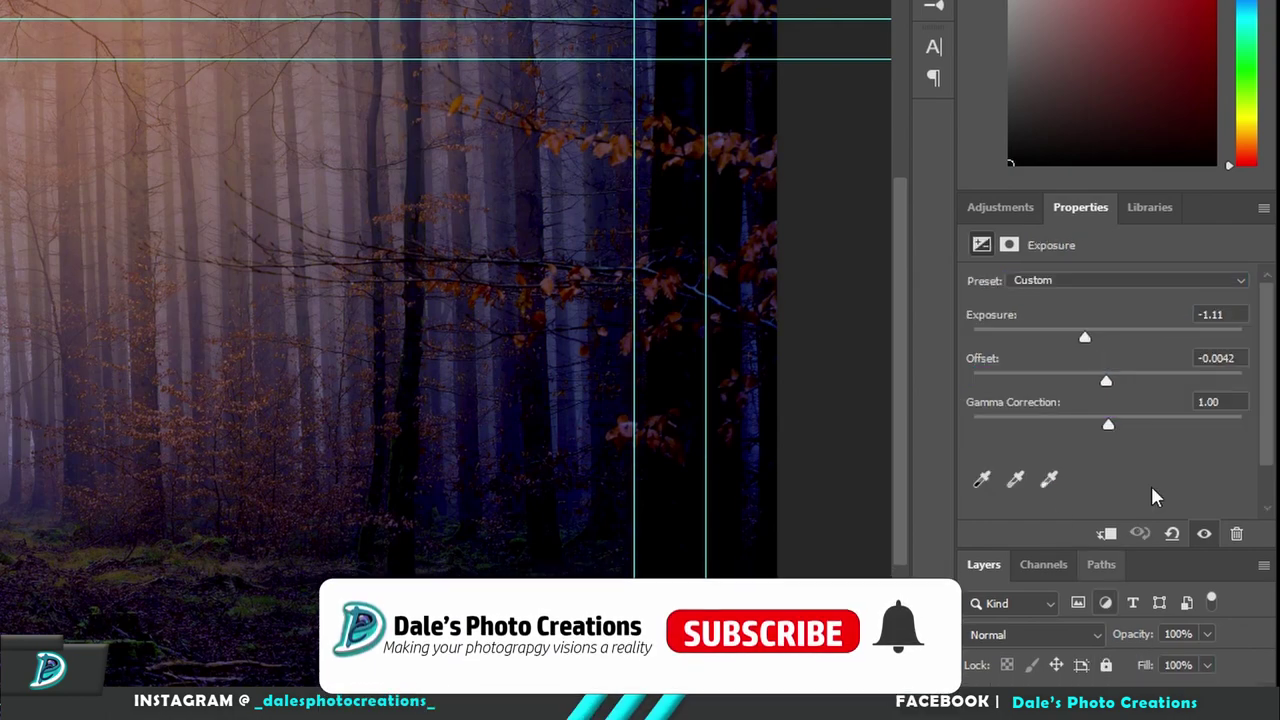
Darken the forest further by setting the Exposure layer to -2.00, and hide the guides
{"action": "left_click_drag", "start_coordinate": [1085, 337], "coordinate": [1067, 337]}
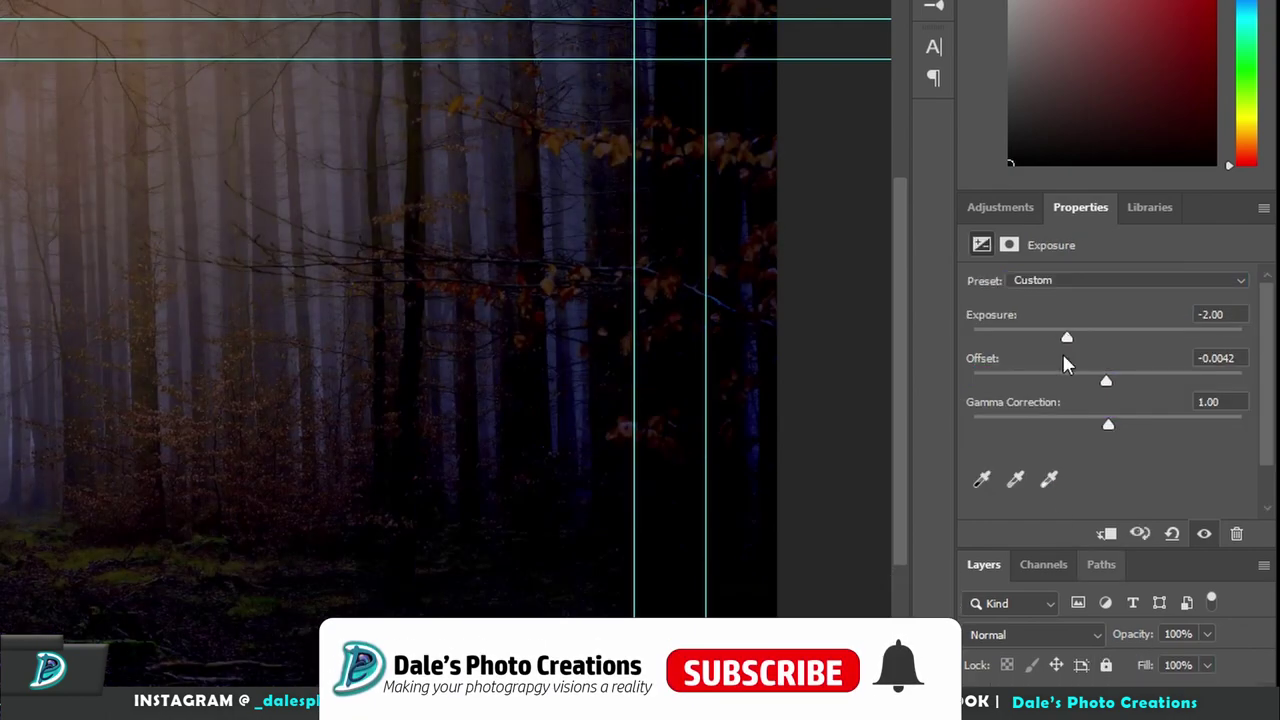
{"action": "key", "text": "ctrl+h"}
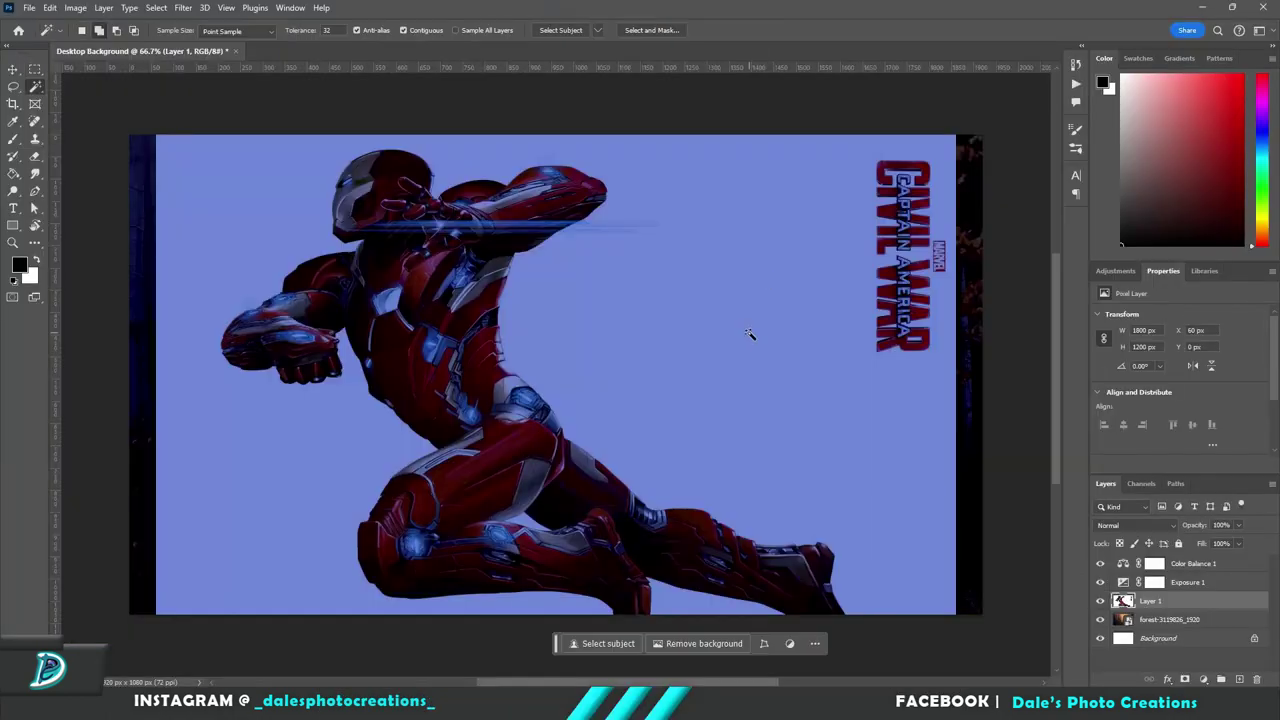
Reposition the Iron Man layer so the whole figure fits on the canvas, and mask out its plain background
{"action": "left_click", "coordinate": [569, 31]}
{"action": "key", "text": "ctrl+d"}
{"action": "key", "text": "ctrl+t"}
{"action": "scroll", "coordinate": [896, 340], "scroll_direction": "down", "scroll_amount": 3}
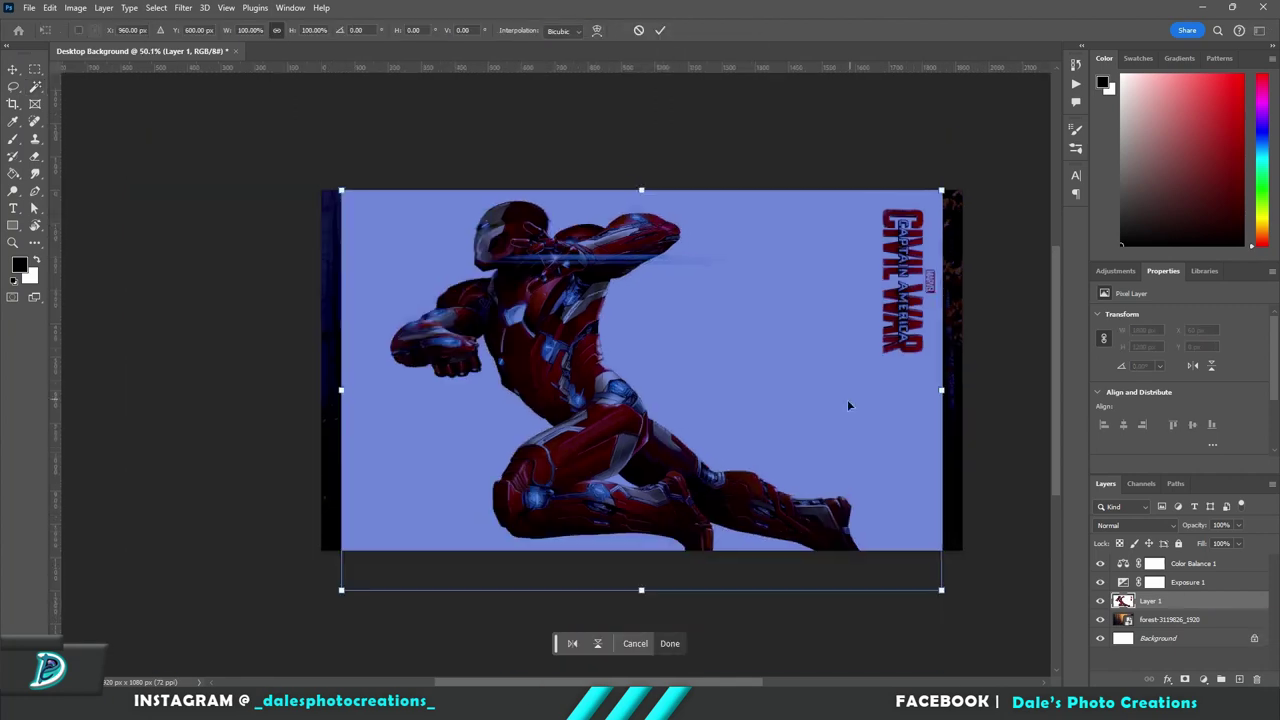
{"action": "left_click_drag", "start_coordinate": [940, 586], "coordinate": [862, 534]}
{"action": "key", "text": "Return"}
{"action": "key", "text": "w"}
{"action": "key", "text": "ctrl+0"}
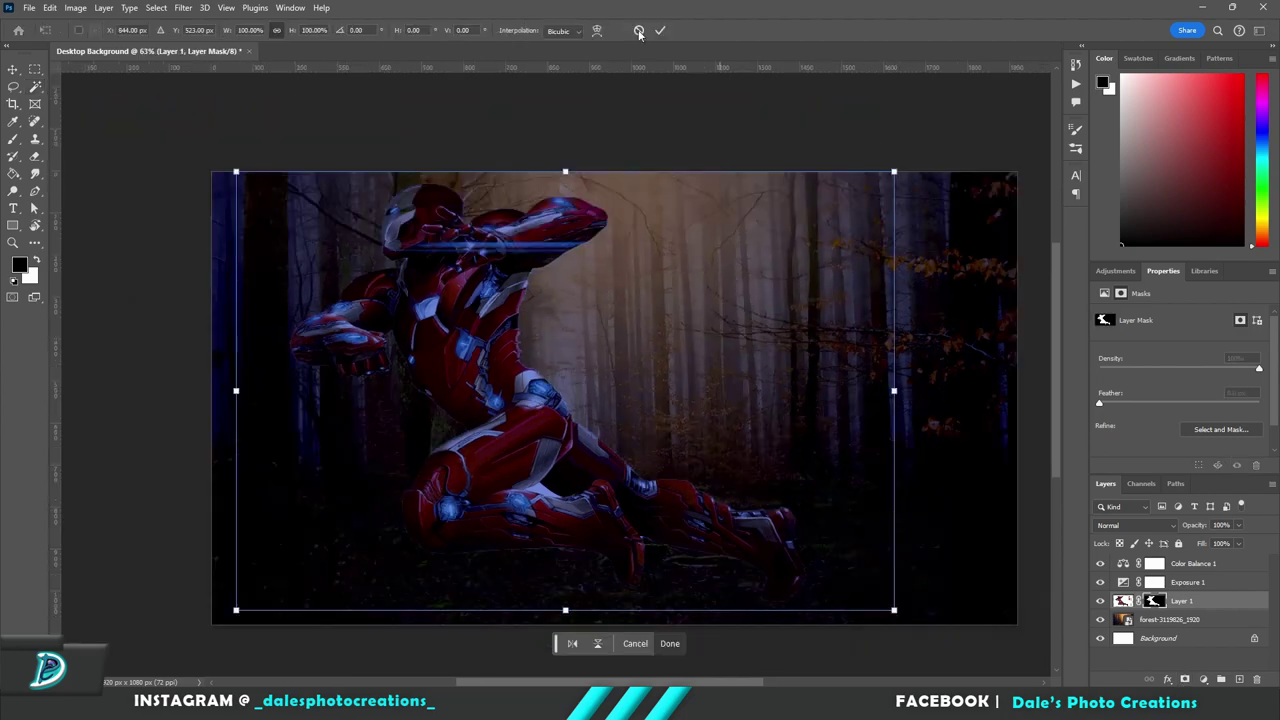
Convert the masked Iron Man layer to a smart object
{"action": "left_click", "coordinate": [640, 32]}
{"action": "right_click", "coordinate": [1212, 603]}
{"action": "left_click", "coordinate": [1214, 256]}
Scale the Iron Man smart object down to about 682 x 549 px, rotate it about -0.30° and place it on the forest floor
{"action": "key", "text": "ctrl+t"}
{"action": "left_click_drag", "start_coordinate": [807, 183], "coordinate": [514, 418]}
{"action": "left_click_drag", "start_coordinate": [467, 497], "coordinate": [771, 426]}
{"action": "left_click_drag", "start_coordinate": [767, 251], "coordinate": [766, 250]}
{"action": "left_click_drag", "start_coordinate": [736, 498], "coordinate": [750, 498]}
{"action": "left_click_drag", "start_coordinate": [829, 345], "coordinate": [888, 296]}
{"action": "left_click_drag", "start_coordinate": [770, 489], "coordinate": [770, 496]}
{"action": "key", "text": "Return"}
Shrink the brush and clean up the cut-out around Iron Man's legs on the layer mask
{"action": "scroll", "coordinate": [812, 503], "scroll_direction": "up", "scroll_amount": 5}
{"action": "key", "text": "b"}
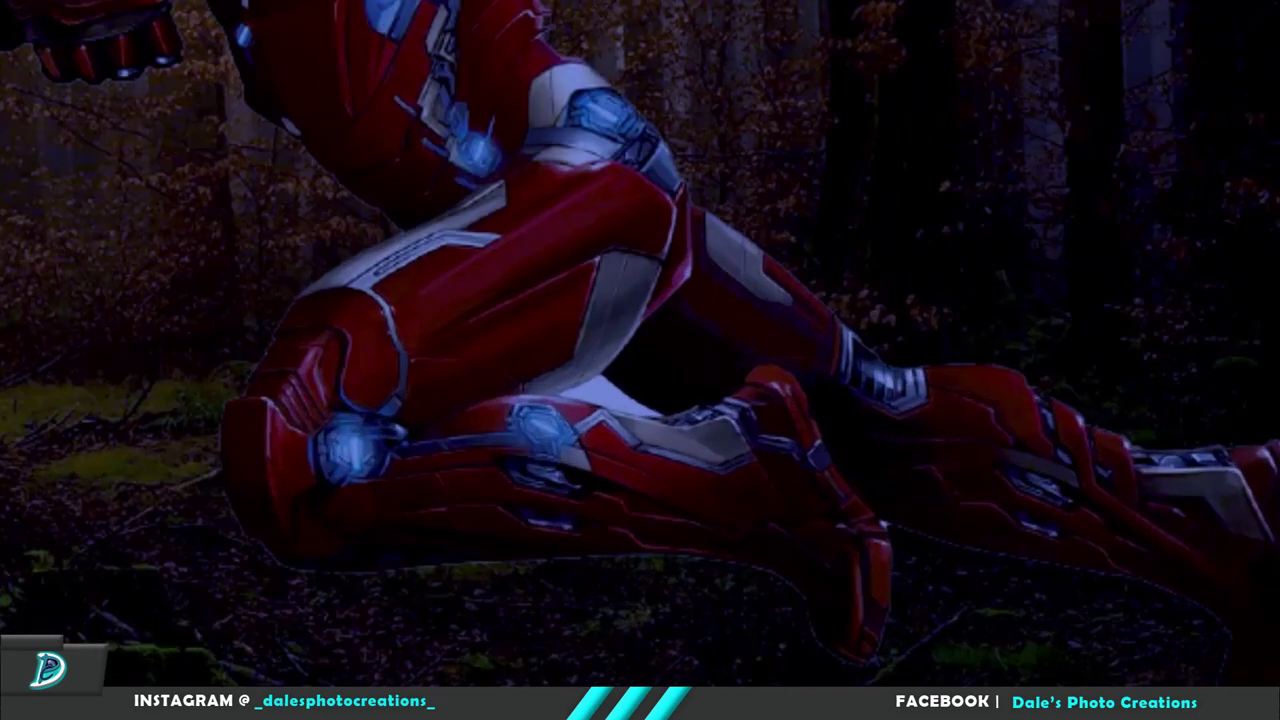
{"action": "key", "text": "bracketleft"}
{"action": "key", "text": "bracketleft"}
{"action": "key", "text": "bracketleft"}
{"action": "key", "text": "bracketleft"}
{"action": "key", "text": "bracketleft"}
{"action": "key", "text": "bracketleft"}
{"action": "key", "text": "bracketleft"}
{"action": "key", "text": "bracketleft"}
{"action": "key", "text": "bracketleft"}
{"action": "key", "text": "bracketleft"}
{"action": "scroll", "coordinate": [343, 493], "scroll_direction": "down", "scroll_amount": 5}
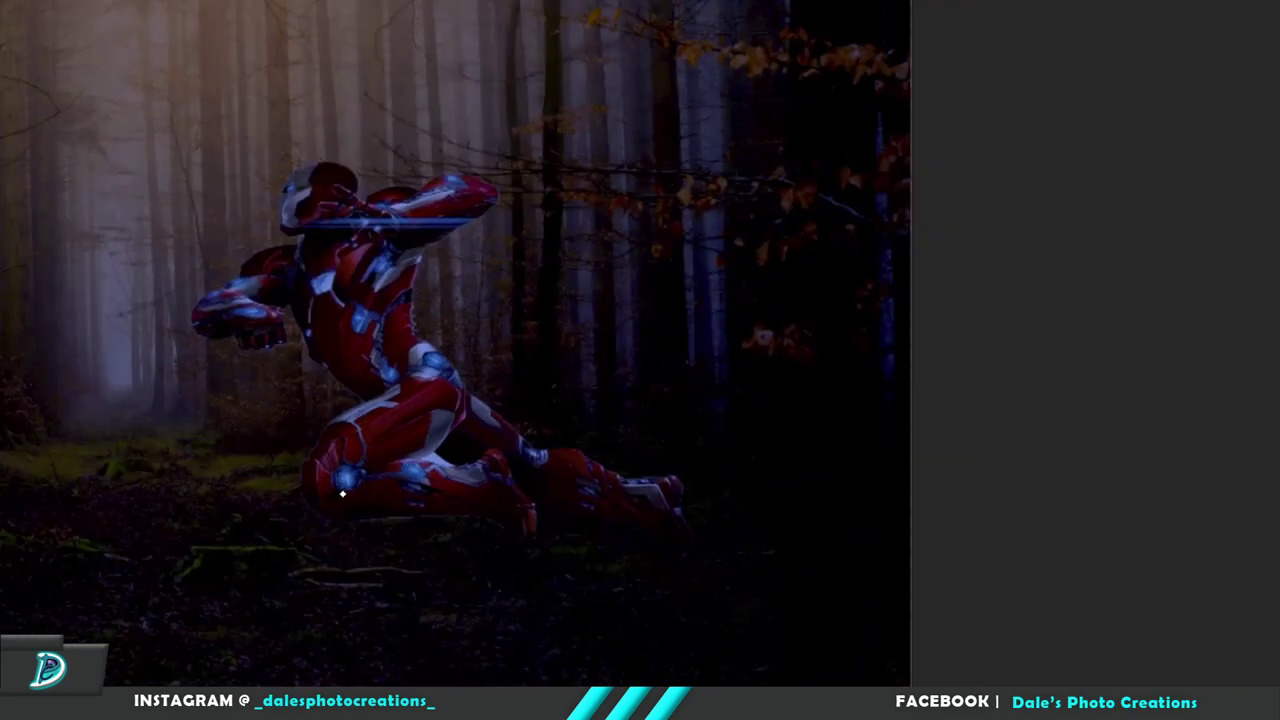
{"action": "key", "text": "ctrl+0"}
Place the Iron Man layer in a new layer group
{"action": "left_click", "coordinate": [1172, 617]}
{"action": "left_click", "coordinate": [1185, 600]}
{"action": "key", "text": "ctrl+g"}
{"action": "left_click", "coordinate": [1115, 600]}
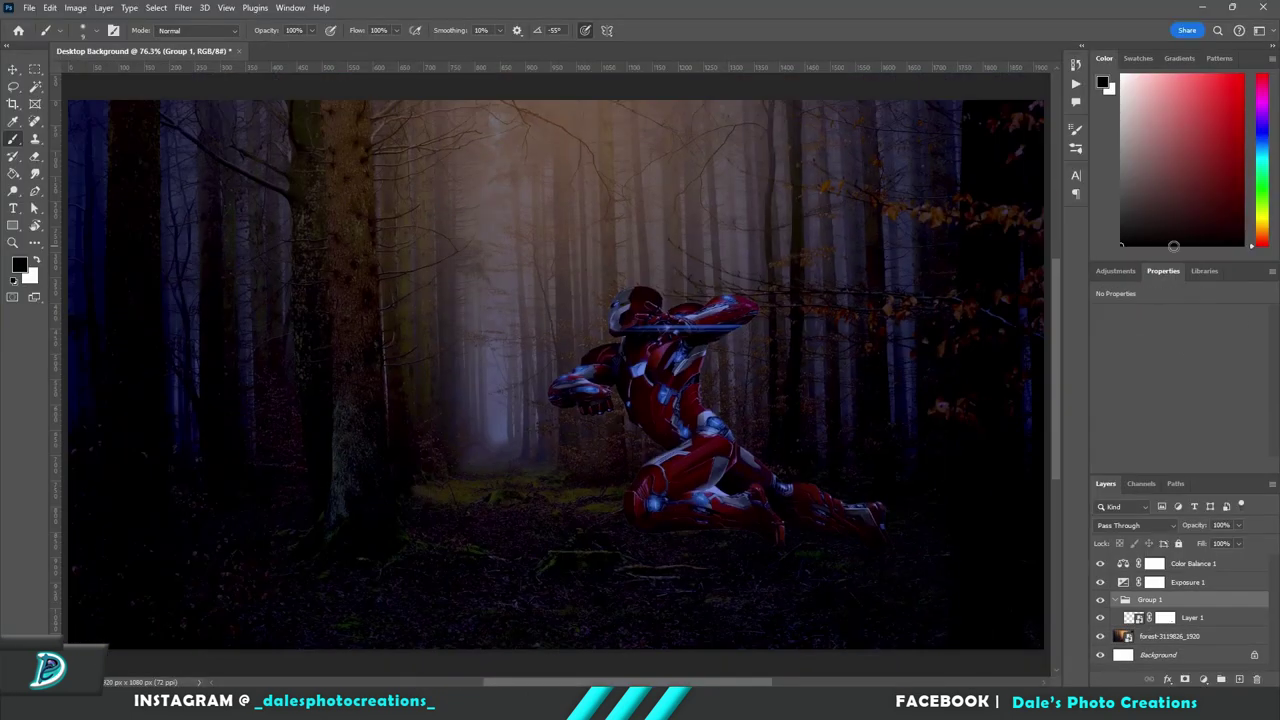
Darken the Iron Man figure with a clipped Exposure adjustment layer set to -2.50
{"action": "left_click", "coordinate": [1194, 618]}
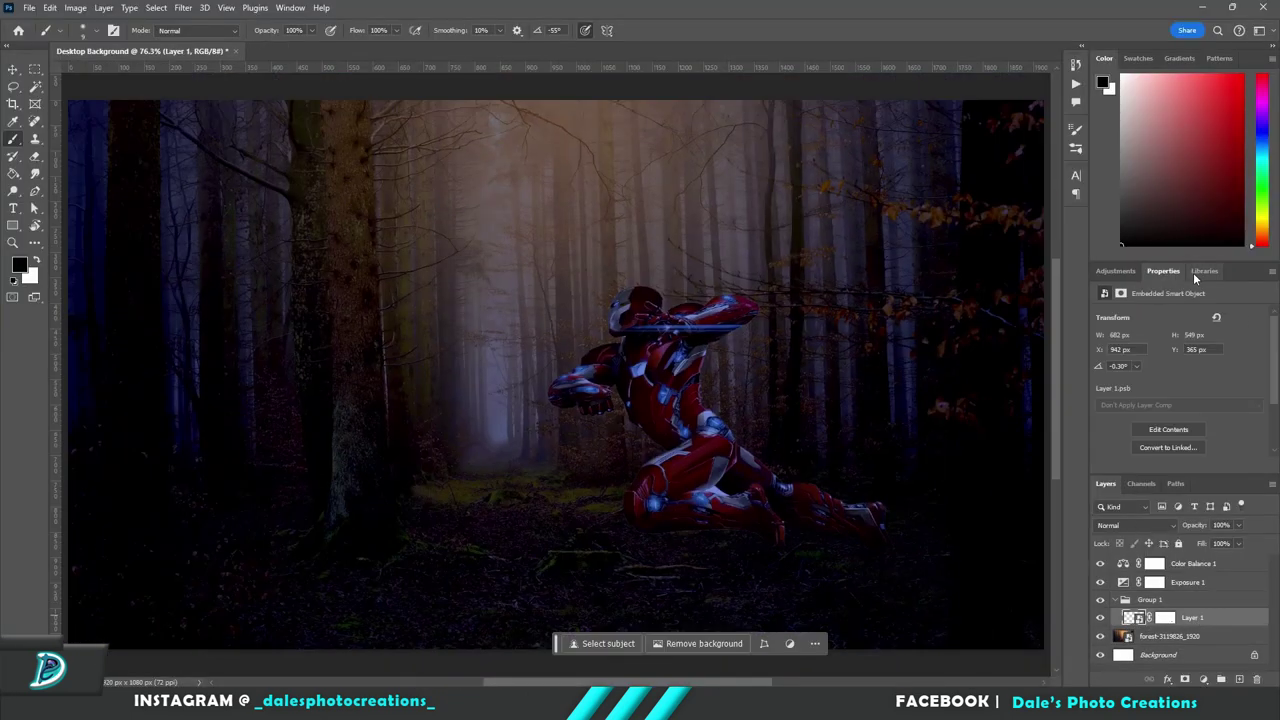
{"action": "left_click", "coordinate": [1116, 271]}
{"action": "left_click", "coordinate": [1176, 422]}
{"action": "left_click_drag", "start_coordinate": [1179, 348], "coordinate": [1149, 347]}
{"action": "left_click", "coordinate": [1231, 626], "text": "alt"}
{"action": "scroll", "coordinate": [730, 360], "scroll_direction": "down", "scroll_amount": 3}
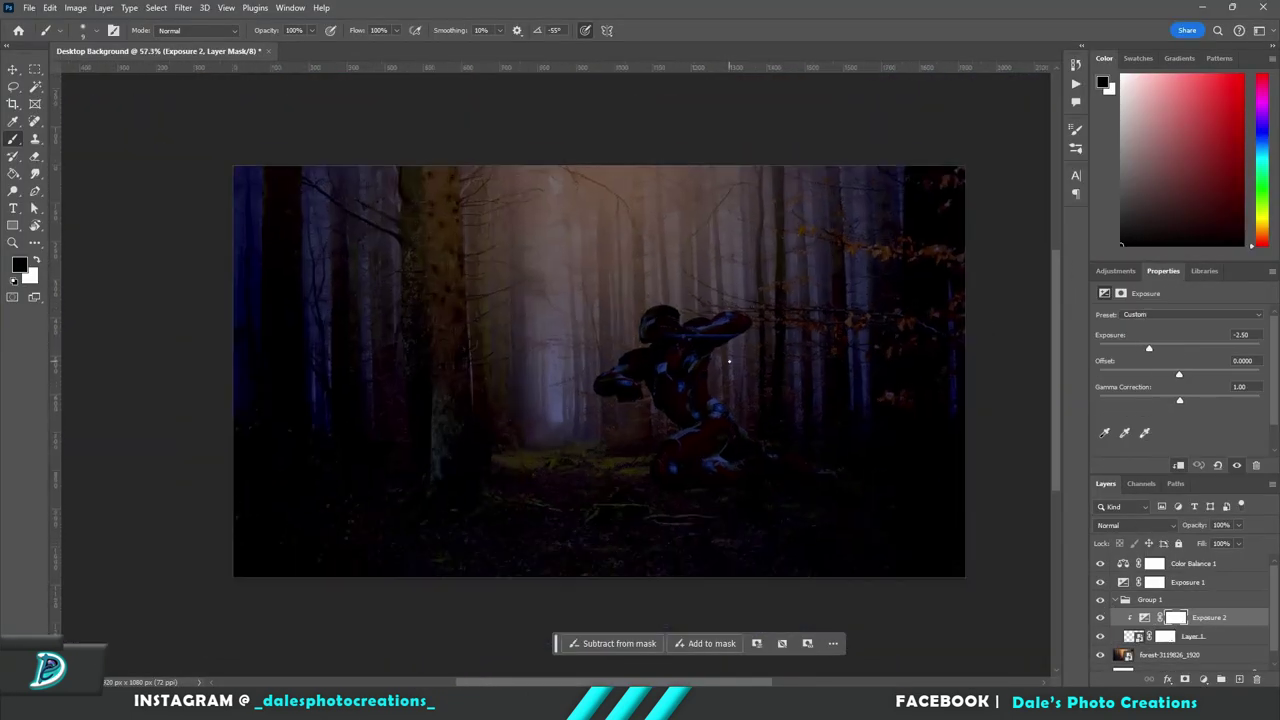
{"action": "scroll", "coordinate": [730, 360], "scroll_direction": "up", "scroll_amount": 2}
Try painting back the light along the outer forearm edge on the darkening layer's mask
{"action": "left_click", "coordinate": [1175, 617]}
{"action": "scroll", "coordinate": [569, 386], "scroll_direction": "up", "scroll_amount": 16}
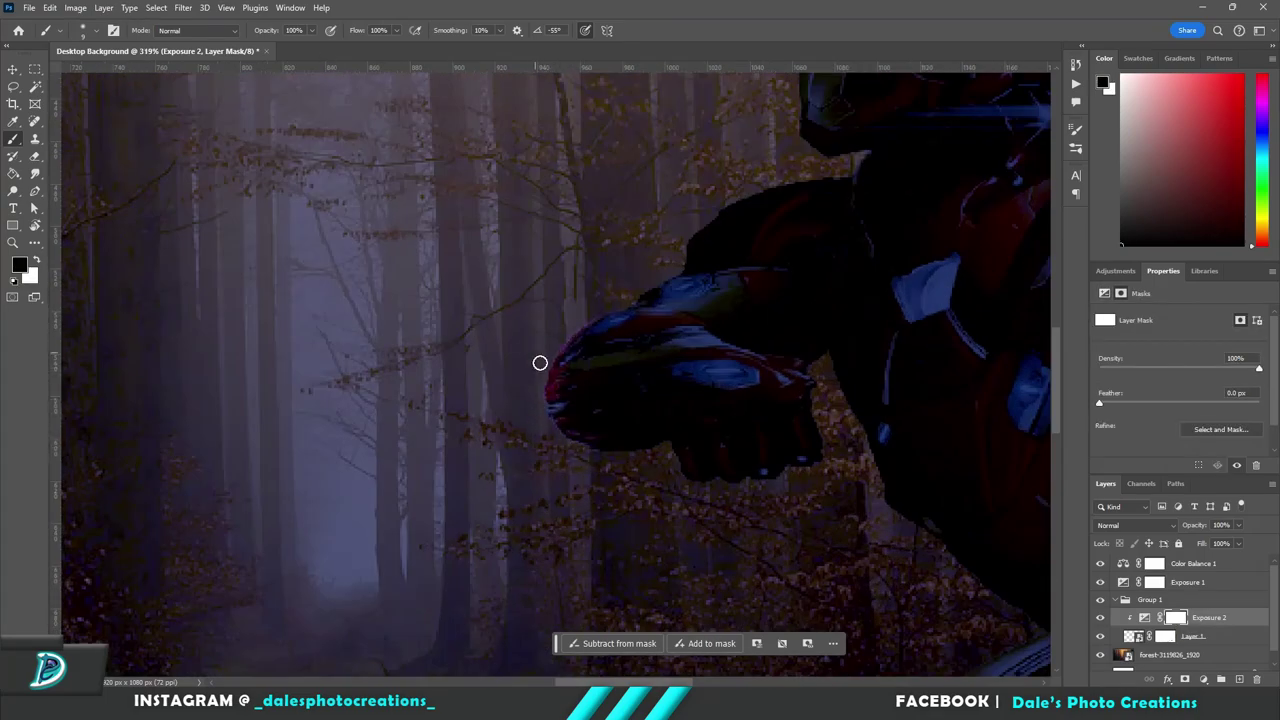
{"action": "left_click", "coordinate": [1235, 618]}
{"action": "scroll", "coordinate": [1010, 549], "scroll_direction": "down", "scroll_amount": 1}
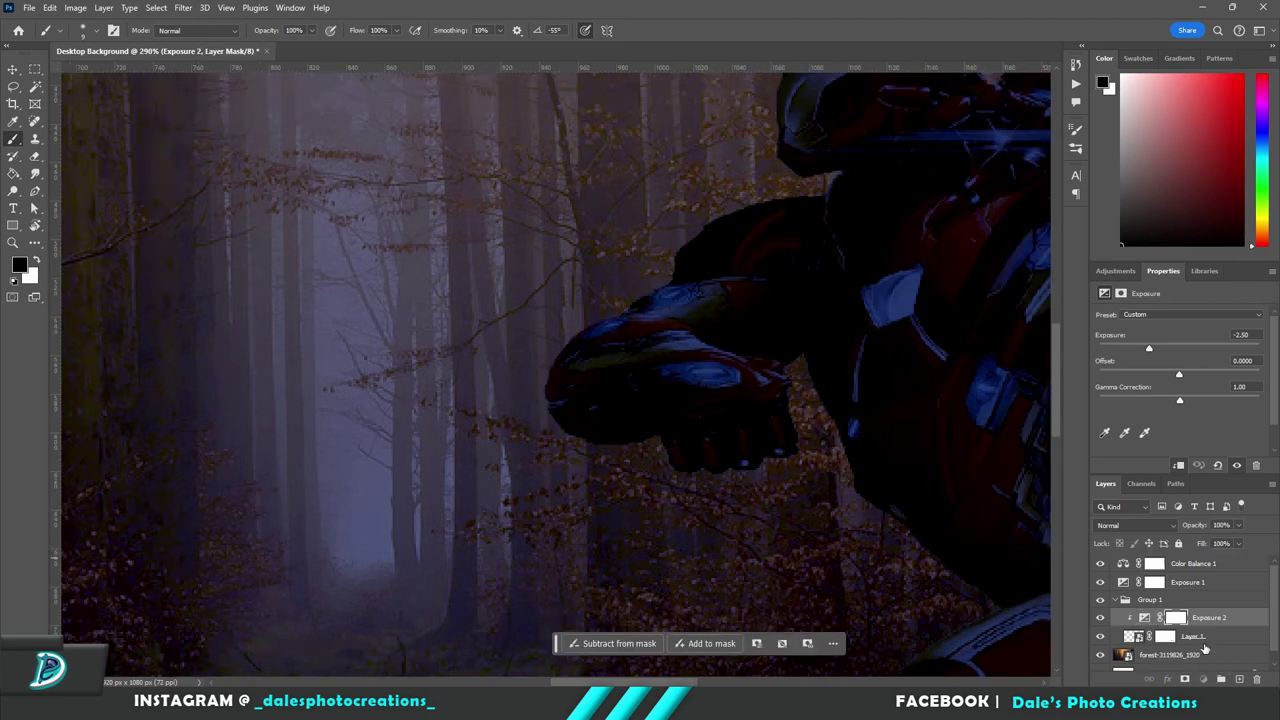
Add a clipped Exposure adjustment of +3.67 directly above the Iron Man layer and invert its mask to black
{"action": "left_click", "coordinate": [1208, 638]}
{"action": "left_click", "coordinate": [1116, 271]}
{"action": "left_click", "coordinate": [1175, 421]}
{"action": "left_click_drag", "start_coordinate": [1179, 348], "coordinate": [1223, 358]}
{"action": "left_click", "coordinate": [1176, 636]}
{"action": "key", "text": "ctrl+i"}
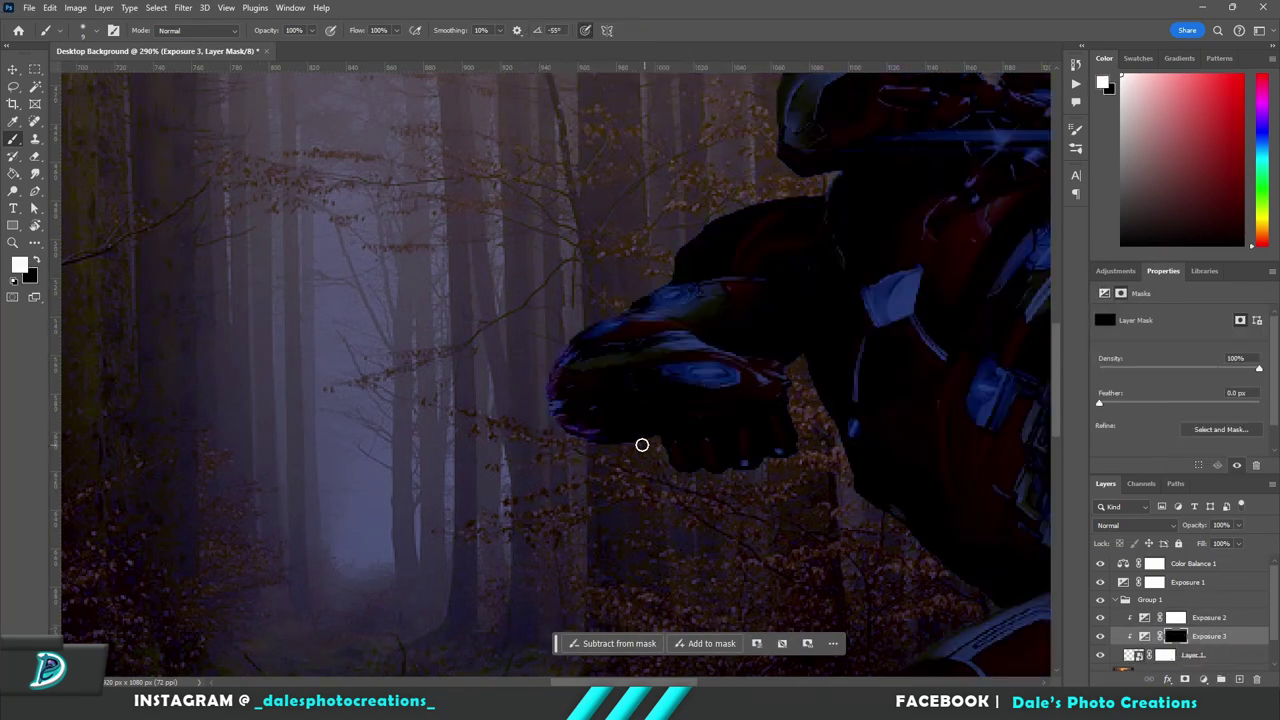
Delete the -2.50 exposure layer and paint the brightening onto Iron Man's forearm and shoulder edges with white on the remaining exposure mask
{"action": "left_click", "coordinate": [1213, 615]}
{"action": "key", "text": "Delete"}
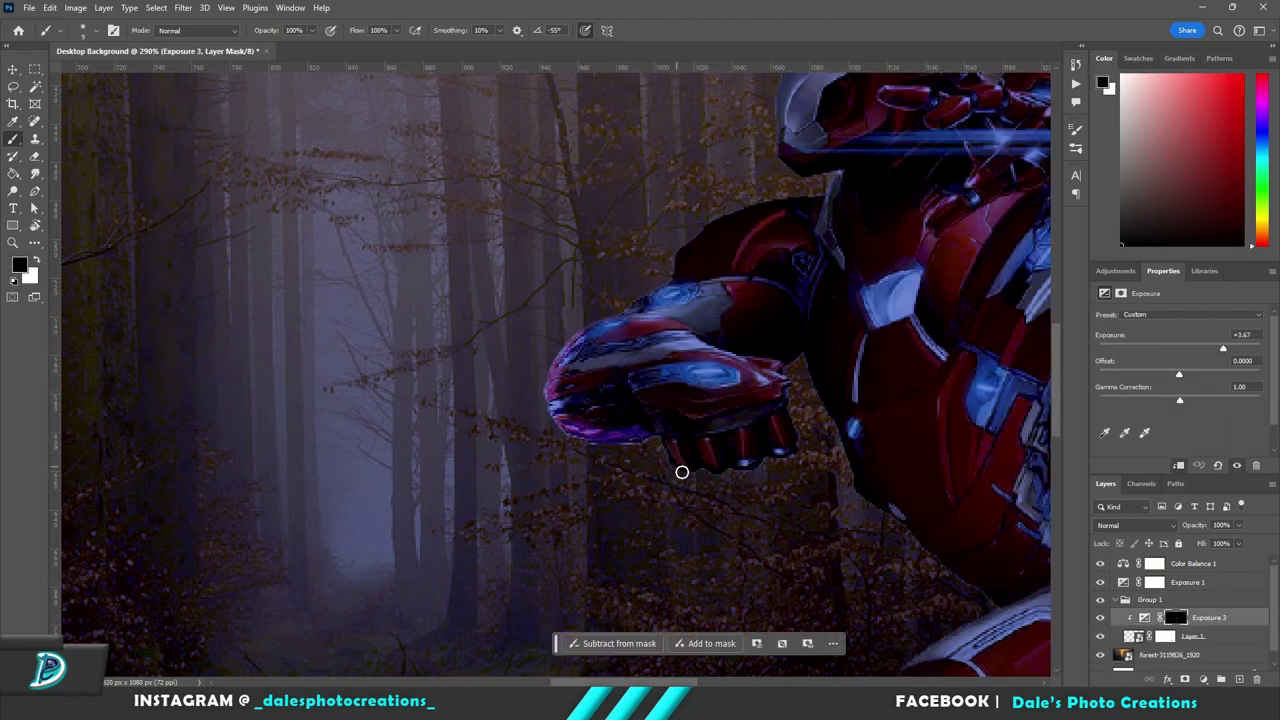
{"action": "key", "text": "alt+bracketleft"}
{"action": "scroll", "coordinate": [711, 474], "scroll_direction": "down", "scroll_amount": 5}
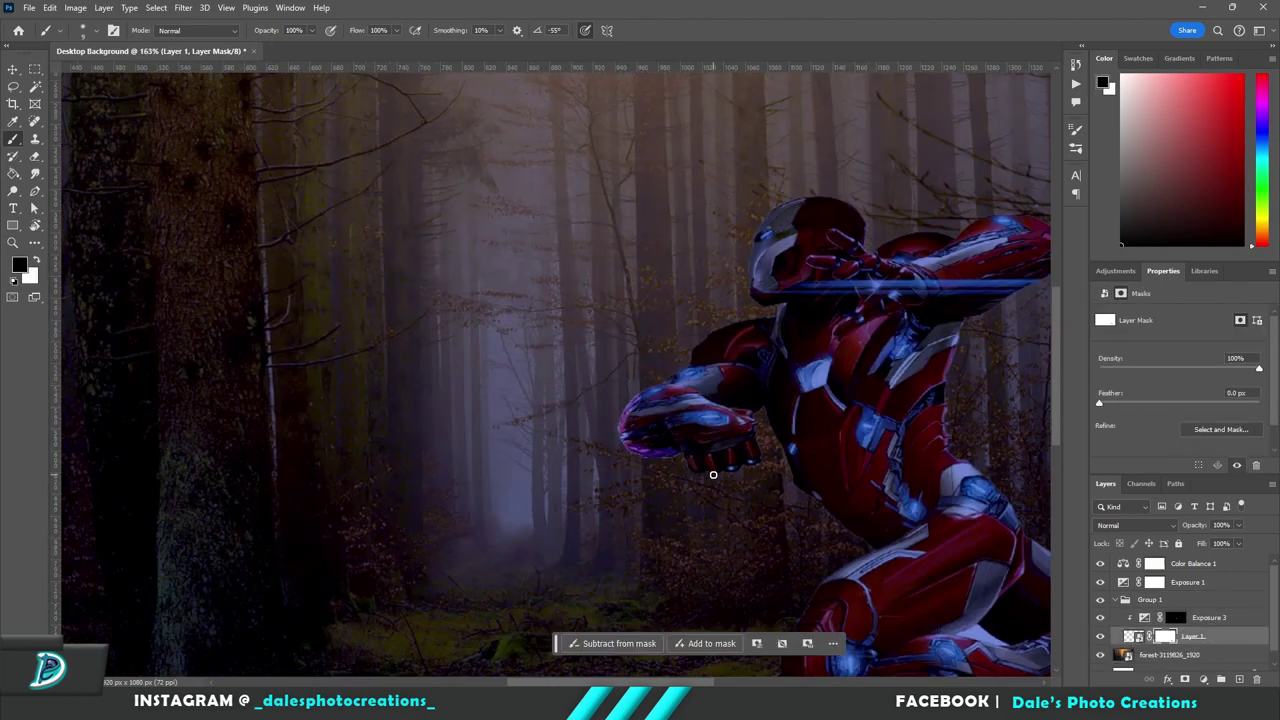
{"action": "scroll", "coordinate": [711, 474], "scroll_direction": "up", "scroll_amount": 4}
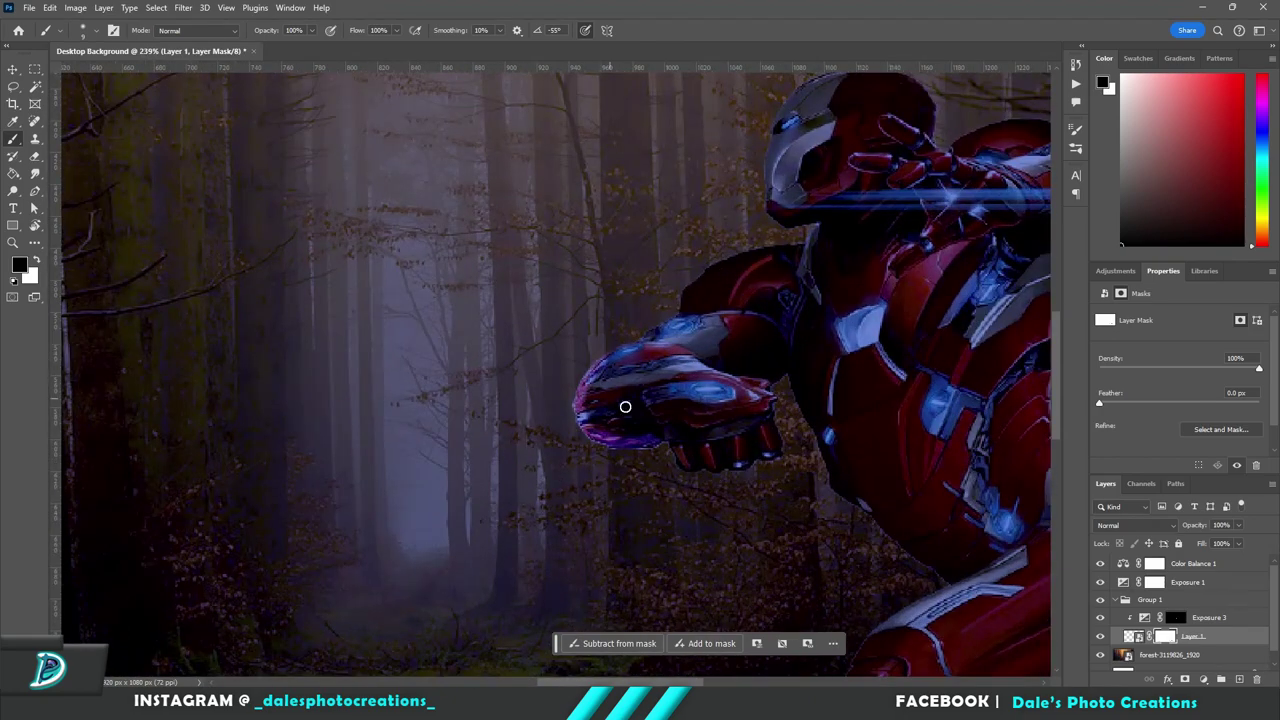
{"action": "key", "text": "alt+bracketright"}
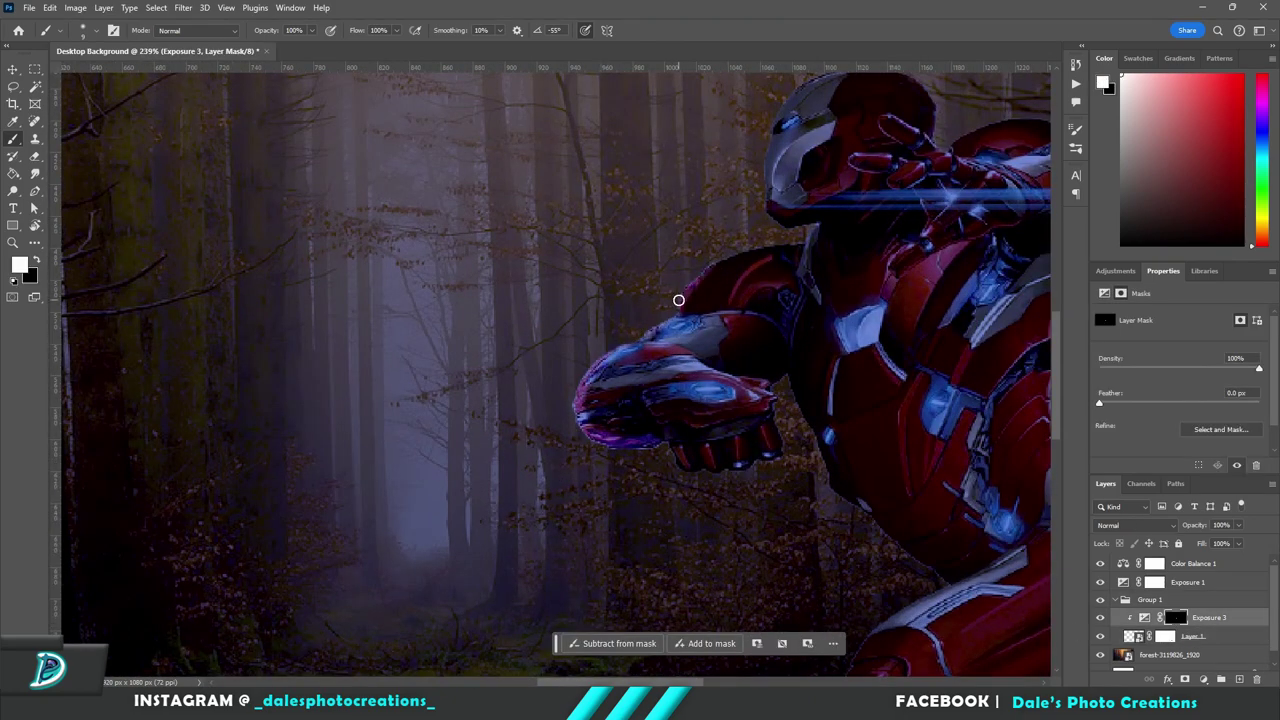
{"action": "scroll", "coordinate": [714, 480], "scroll_direction": "down", "scroll_amount": 6}
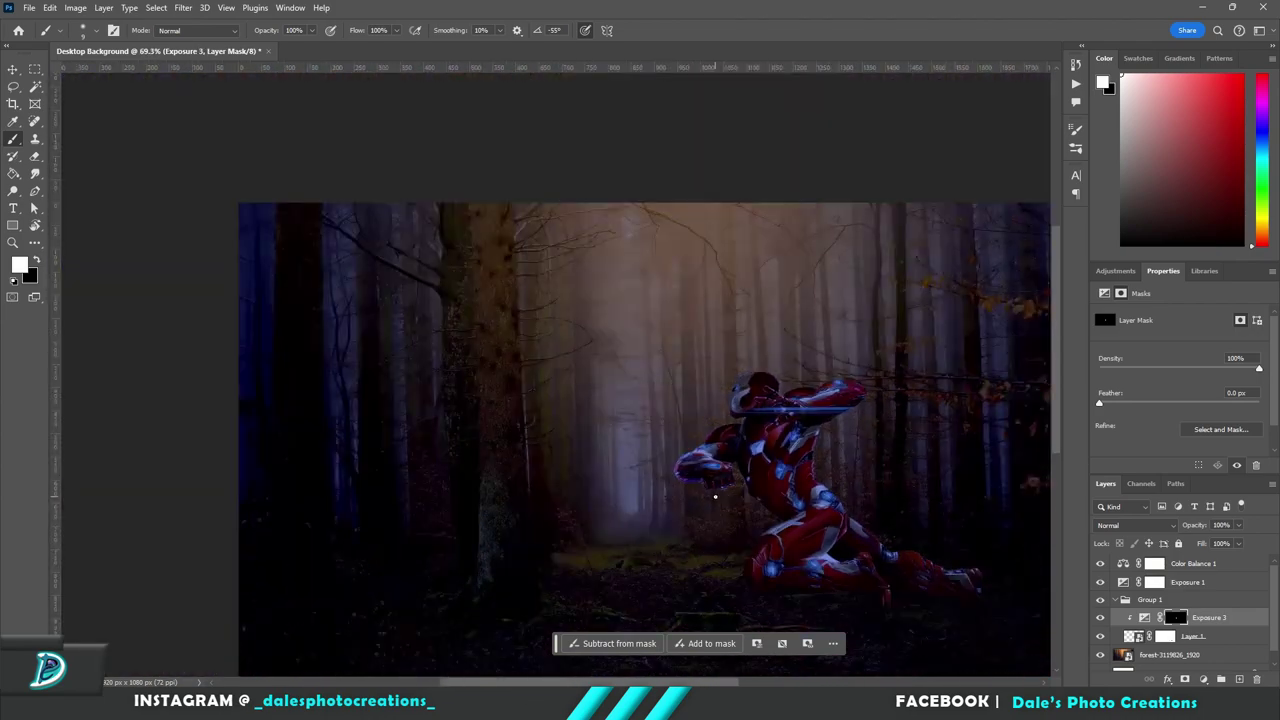
Move the Iron Man figure together with its clipped exposure layer further to the right in the scene
{"action": "key", "text": "v"}
{"action": "left_click", "coordinate": [1150, 600]}
{"action": "left_click_drag", "start_coordinate": [790, 508], "coordinate": [832, 516]}
{"action": "key", "text": "ctrl+z"}
{"action": "left_click", "coordinate": [1192, 637], "text": "ctrl"}
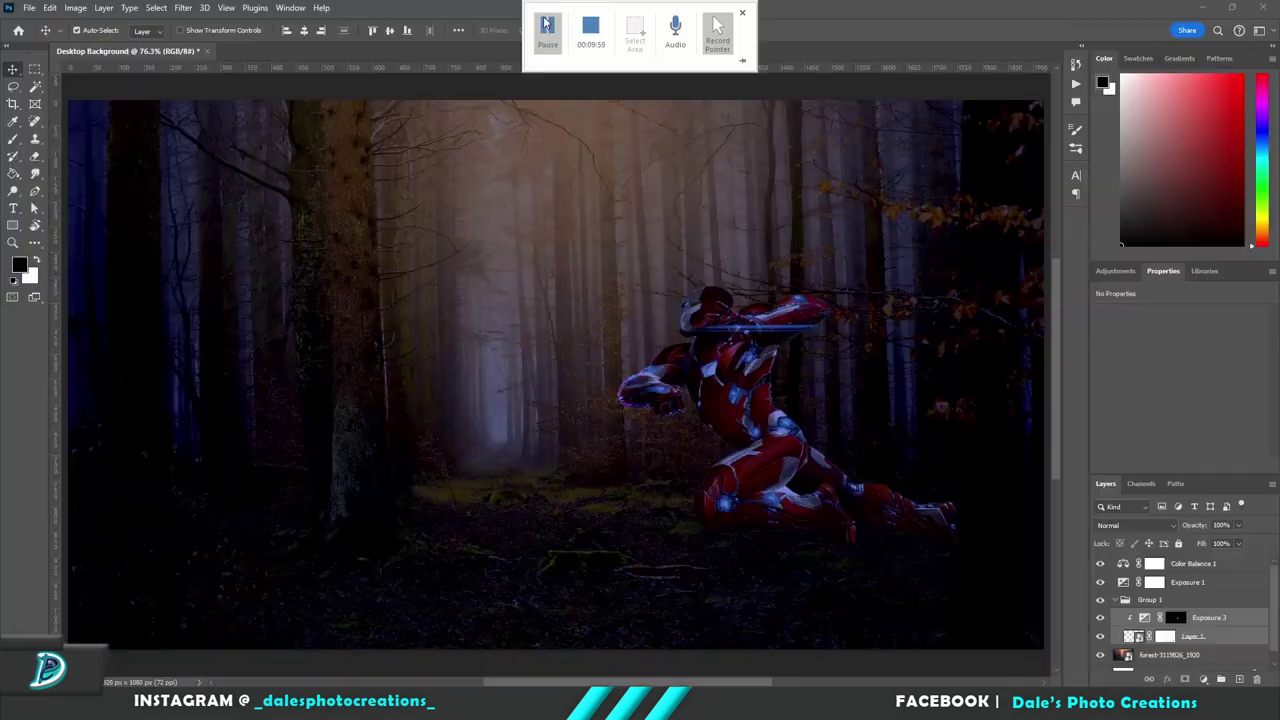
Paste the Harry Potter battle image as a new layer at the top of the figure group
{"action": "left_click", "coordinate": [1187, 582]}
{"action": "left_click", "coordinate": [1183, 600]}
{"action": "key", "text": "ctrl+v"}
{"action": "scroll", "coordinate": [733, 365], "scroll_direction": "down", "scroll_amount": 1}
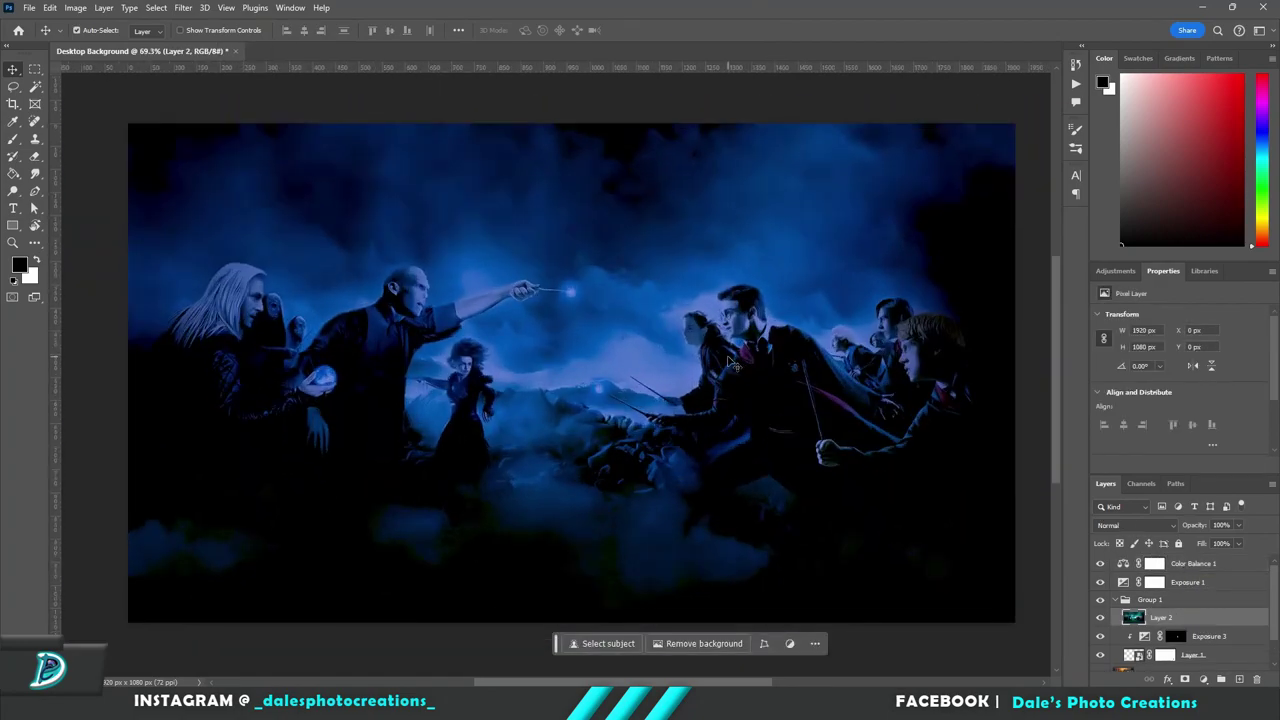
Copy the right half of the battle image, including the wand tips, to its own layer and delete the full image layer
{"action": "left_click", "coordinate": [34, 70]}
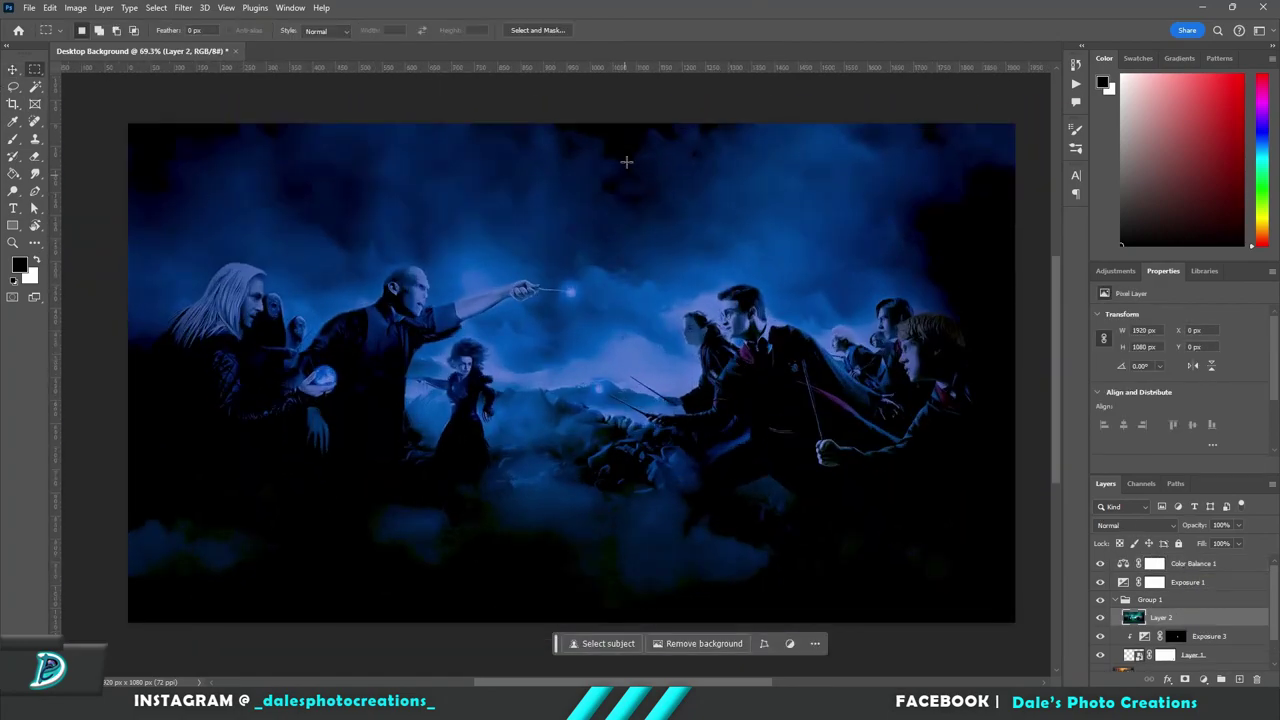
{"action": "left_click_drag", "start_coordinate": [612, 120], "coordinate": [997, 667]}
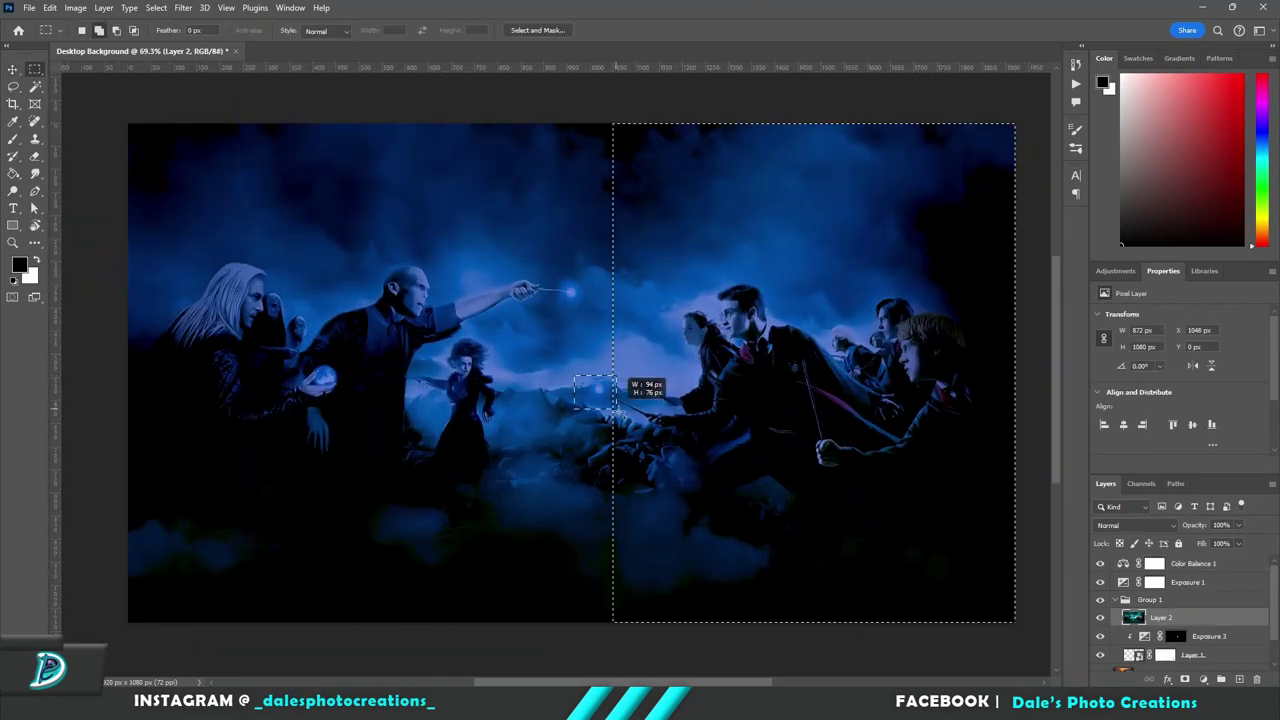
{"action": "key", "text": "ctrl+j"}
{"action": "left_click", "coordinate": [1170, 640]}
{"action": "key", "text": "Delete"}
Flip the copied Harry Potter group horizontally, move it to the canvas's left half and give it a layer mask
{"action": "right_click", "coordinate": [1184, 621]}
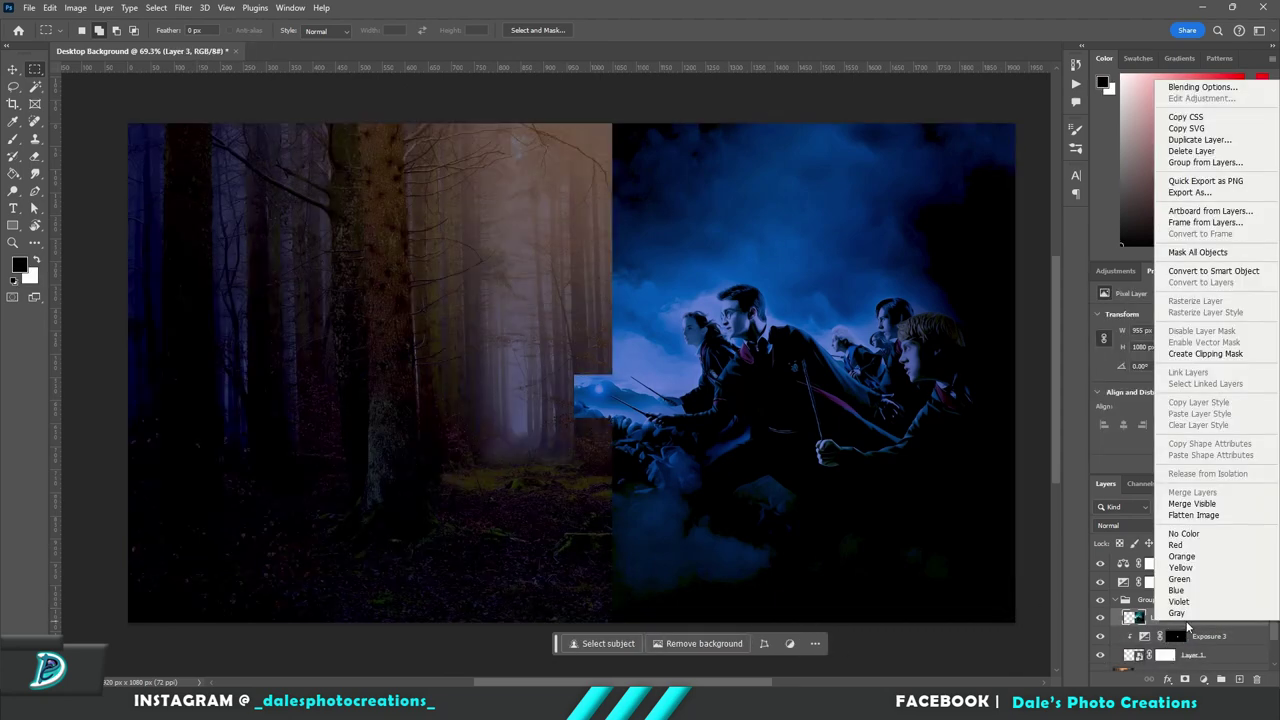
{"action": "left_click", "coordinate": [1145, 618]}
{"action": "key", "text": "ctrl+t"}
{"action": "right_click", "coordinate": [847, 459]}
{"action": "left_click", "coordinate": [863, 441]}
{"action": "left_click_drag", "start_coordinate": [860, 470], "coordinate": [415, 470]}
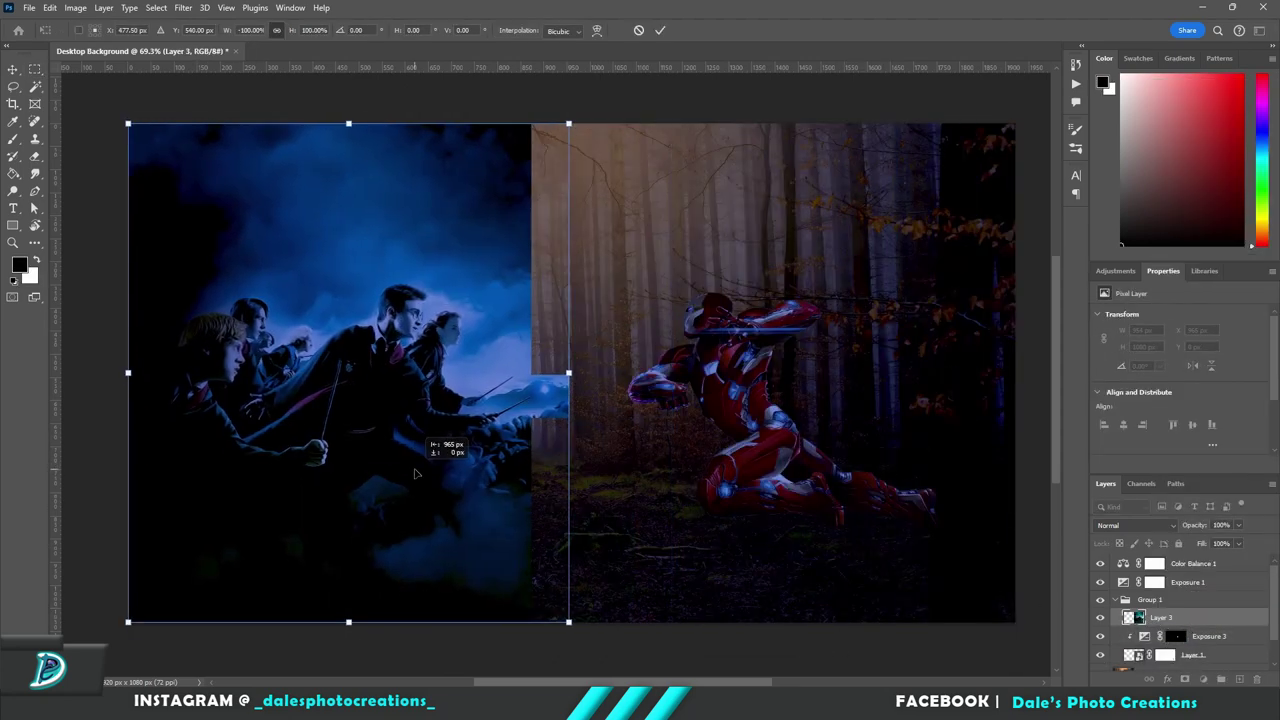
{"action": "left_click", "coordinate": [660, 31]}
{"action": "left_click", "coordinate": [1185, 679]}
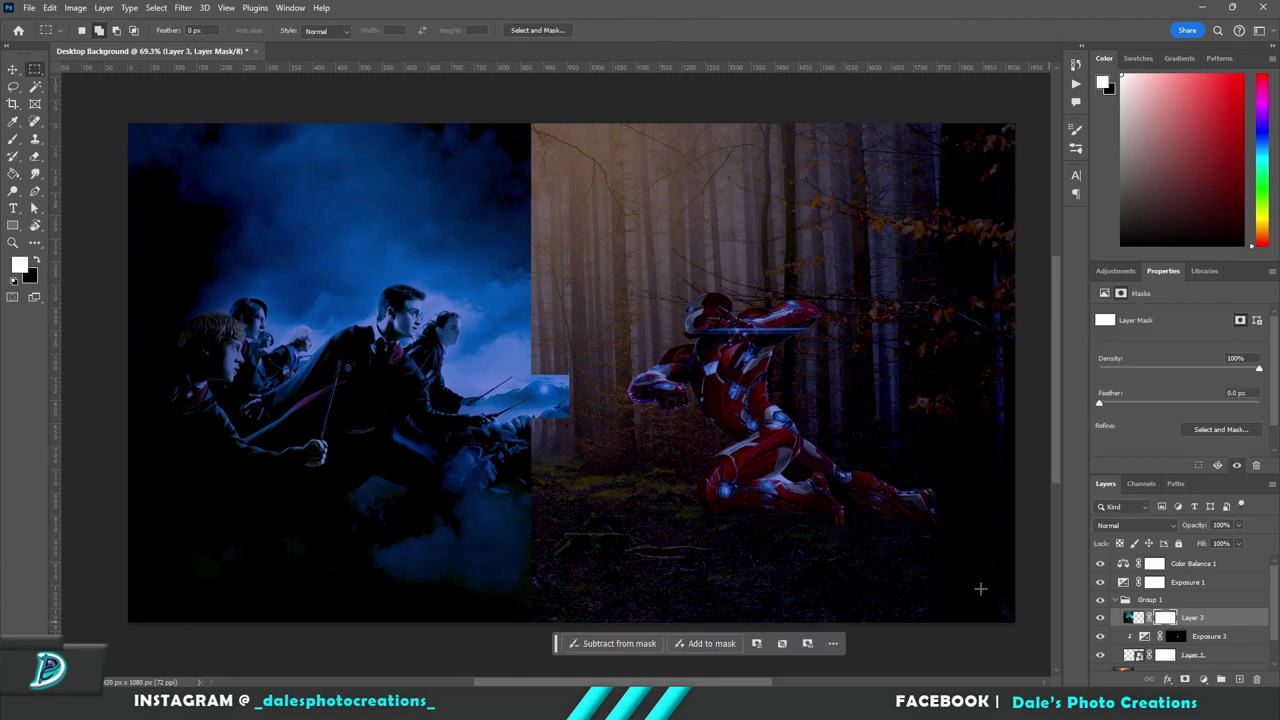
Try brushing away the blue sky around the Harry Potter group on its mask with a smaller brush
{"action": "key", "text": "b"}
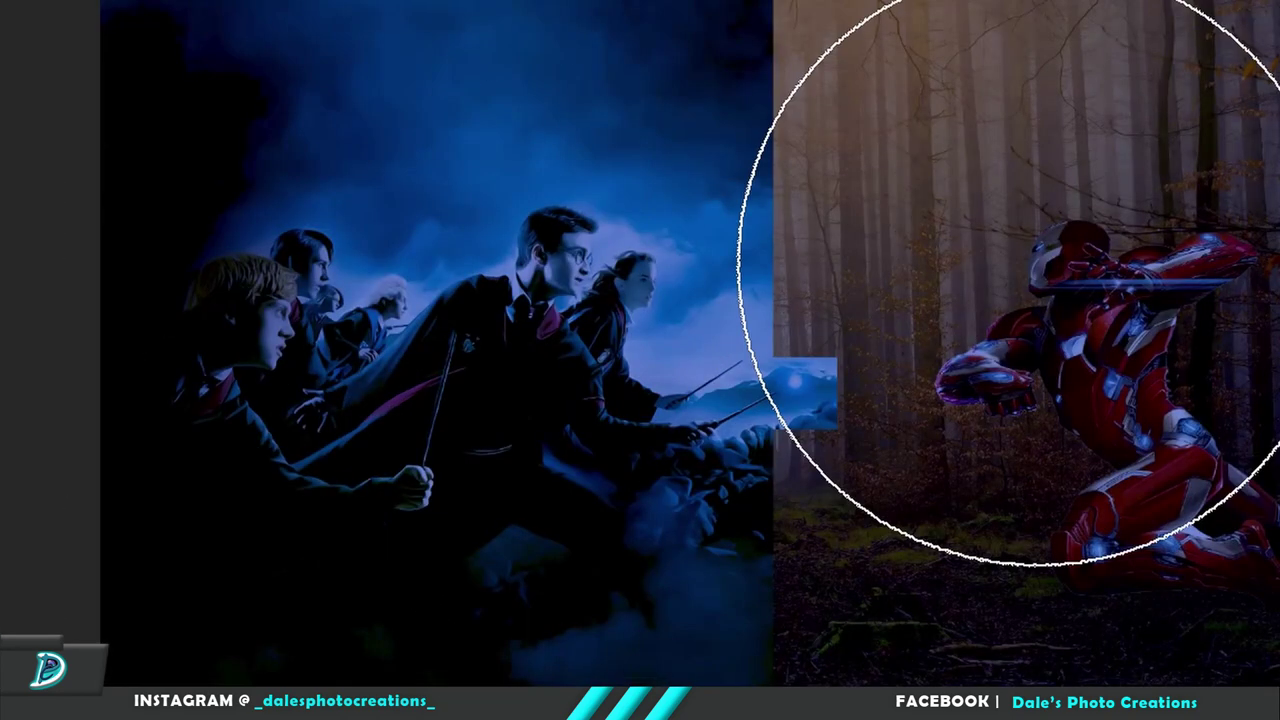
{"action": "key", "text": "bracketleft"}
{"action": "key", "text": "bracketleft"}
{"action": "key", "text": "bracketleft"}
{"action": "key", "text": "bracketleft"}
{"action": "mouse_move", "coordinate": [777, 109]}
{"action": "left_mouse_down"}
{"action": "mouse_move", "coordinate": [742, 80]}
{"action": "mouse_move", "coordinate": [788, 157]}
{"action": "mouse_move", "coordinate": [119, 185]}
{"action": "mouse_move", "coordinate": [676, 128]}
{"action": "left_mouse_up"}
{"action": "mouse_move", "coordinate": [804, 607]}
{"action": "left_mouse_down"}
{"action": "mouse_move", "coordinate": [560, 678]}
{"action": "mouse_move", "coordinate": [635, 673]}
{"action": "mouse_move", "coordinate": [780, 590]}
{"action": "mouse_move", "coordinate": [893, 455]}
{"action": "mouse_move", "coordinate": [860, 425]}
{"action": "mouse_move", "coordinate": [772, 532]}
{"action": "mouse_move", "coordinate": [764, 295]}
{"action": "mouse_move", "coordinate": [719, 197]}
{"action": "mouse_move", "coordinate": [452, 160]}
{"action": "left_mouse_up"}
{"action": "key", "text": "ctrl+z"}
{"action": "key", "text": "ctrl+z"}
{"action": "key", "text": "ctrl+z"}
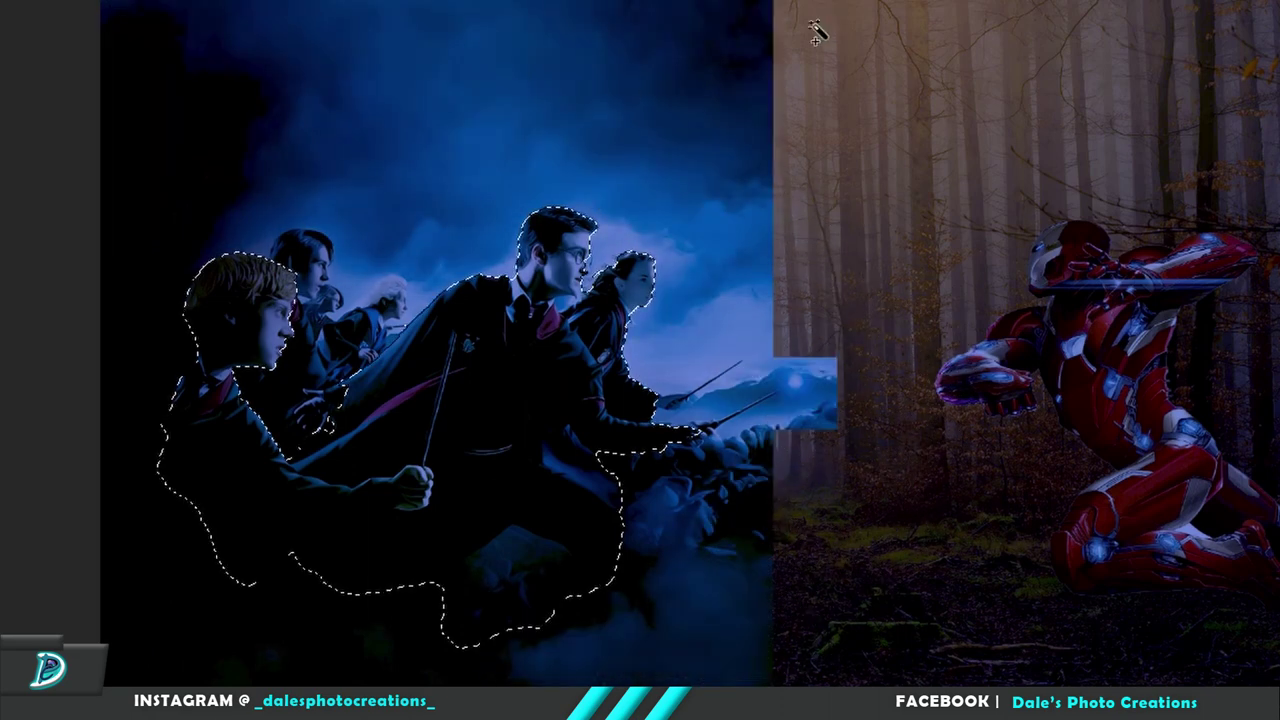
Complete the selection around the Harry Potter characters, invert it and mask out the surrounding sky and rocks
{"action": "left_click_drag", "start_coordinate": [250, 205], "coordinate": [425, 403]}
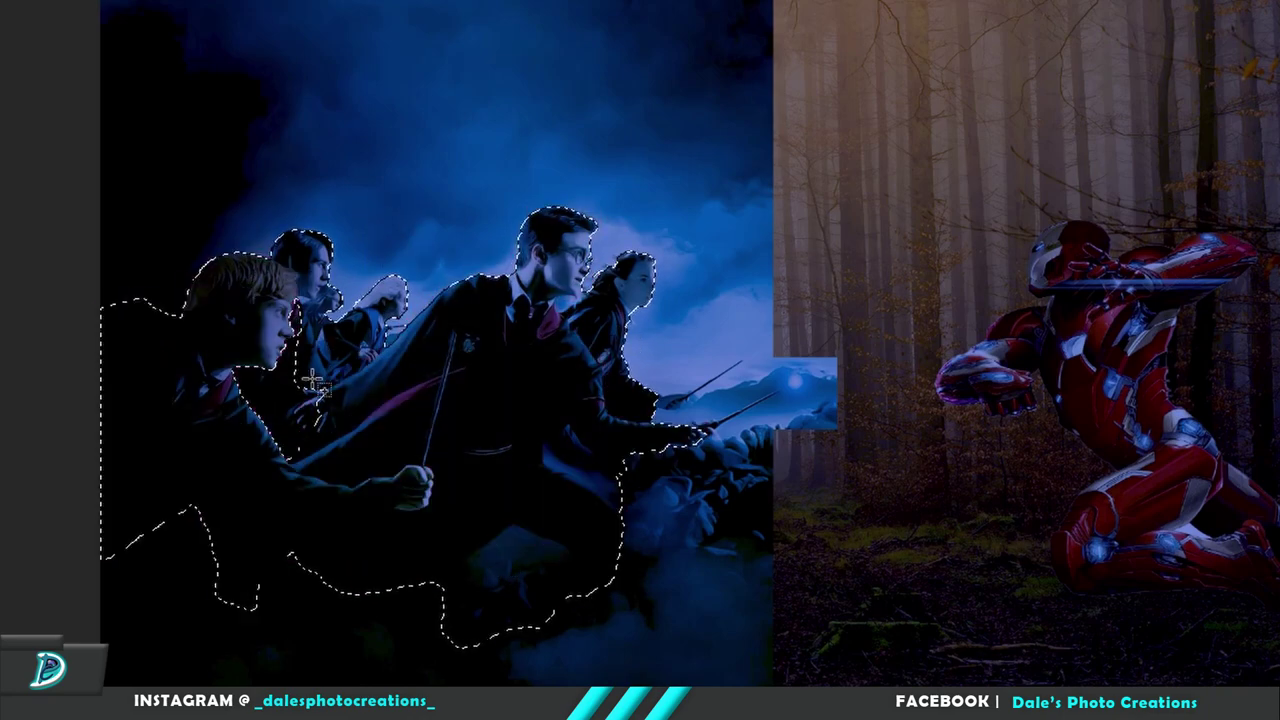
{"action": "key", "text": "ctrl+i"}
{"action": "key", "text": "ctrl+z"}
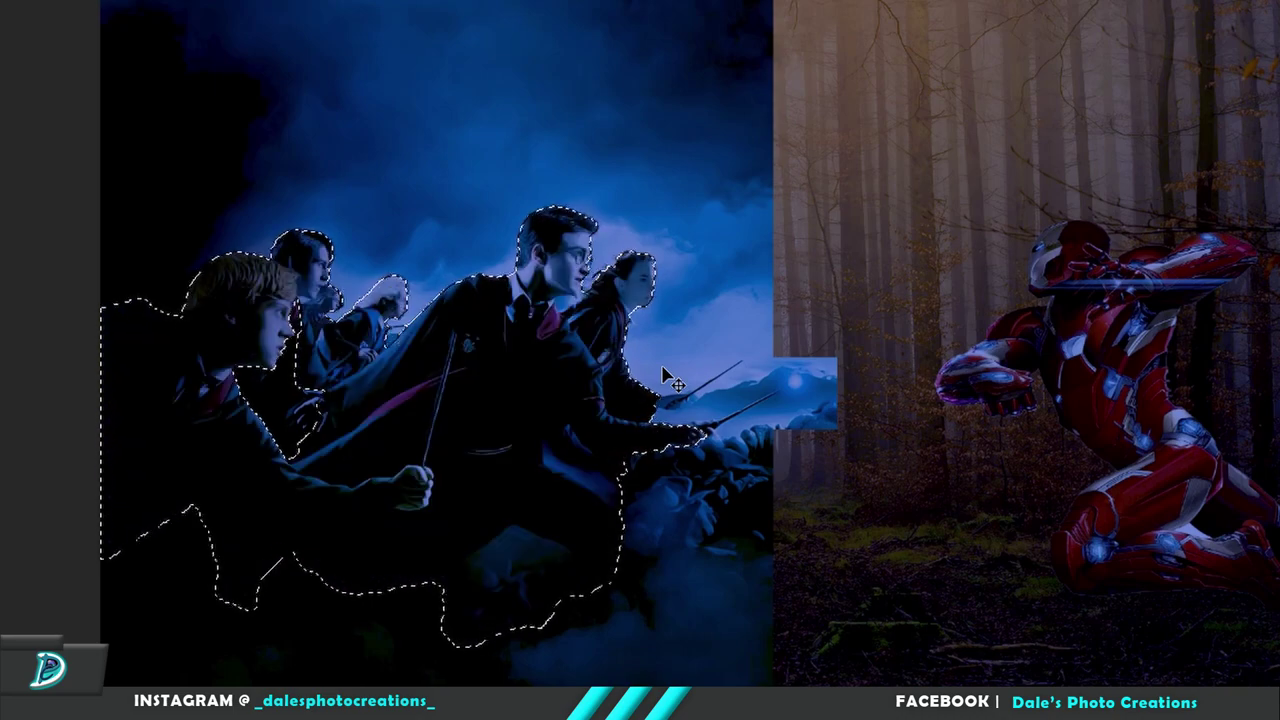
{"action": "key", "text": "ctrl+shift+i"}
{"action": "key", "text": "Delete"}
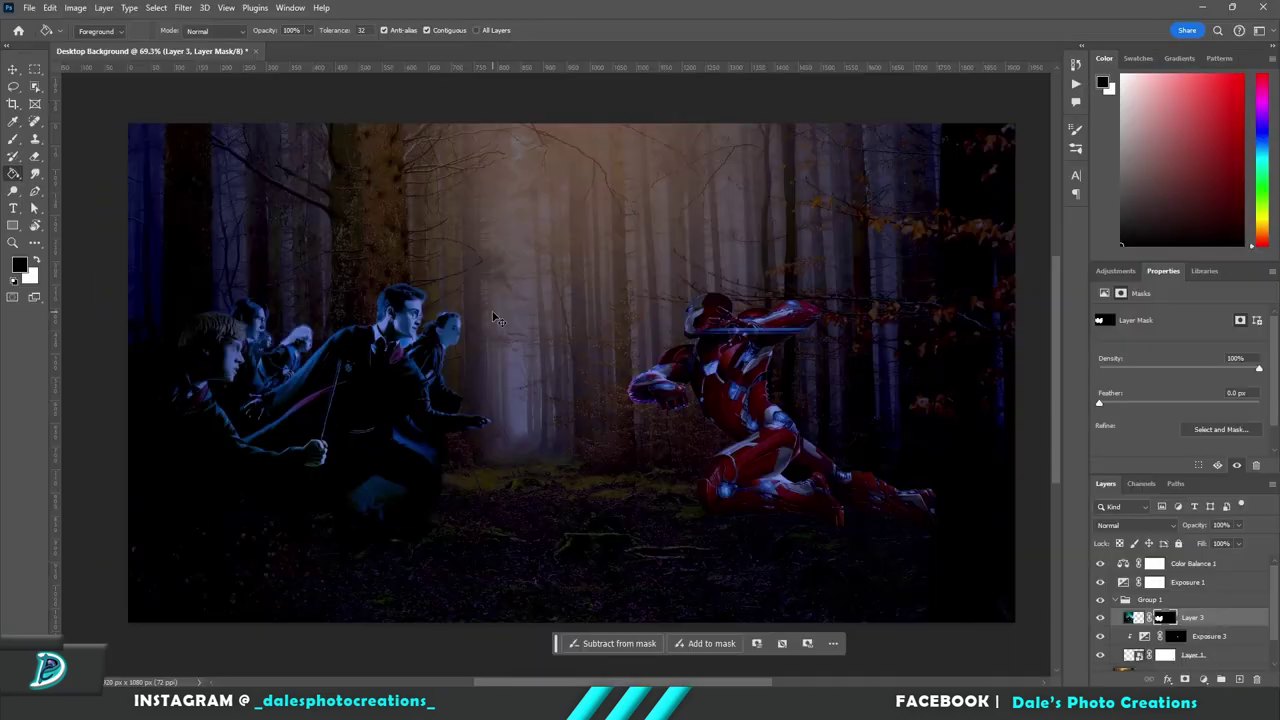
Reveal part of the Harry Potter group's lower robes on the layer mask and paint out the blue background patch beneath them
{"action": "key", "text": "x"}
{"action": "left_click_drag", "start_coordinate": [271, 517], "coordinate": [432, 638]}
{"action": "key", "text": "x"}
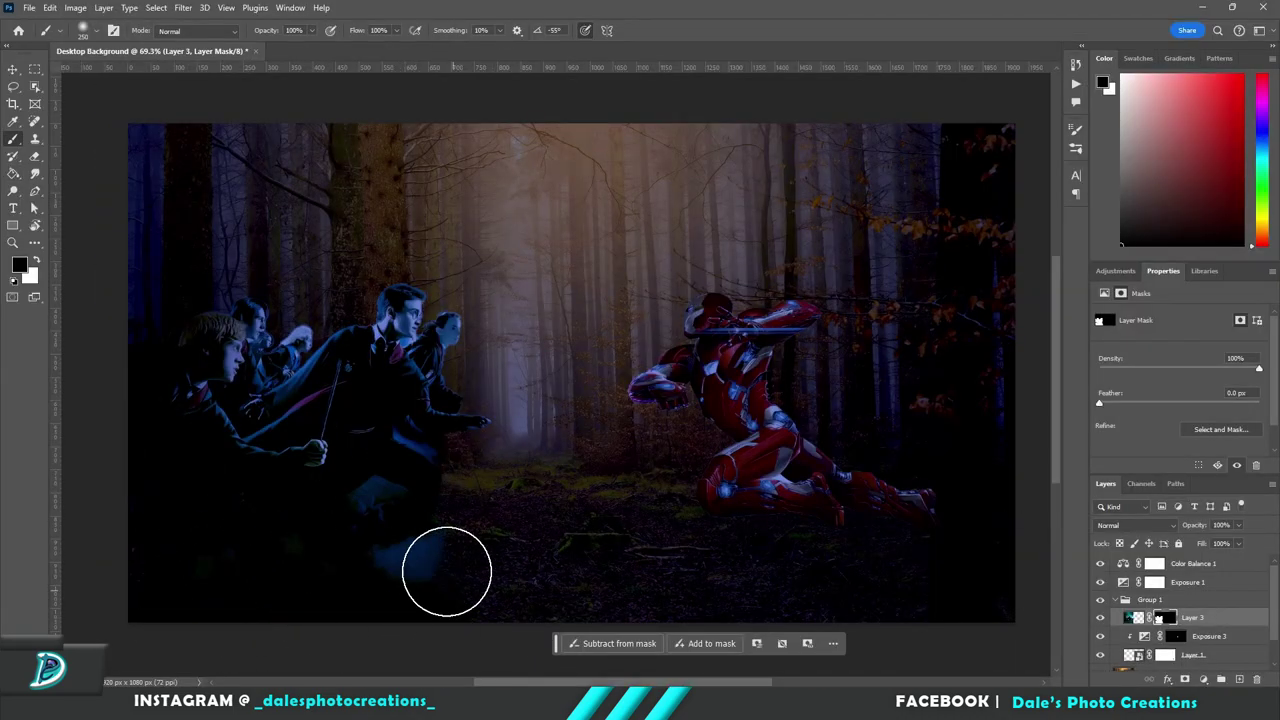
{"action": "left_click_drag", "start_coordinate": [446, 571], "coordinate": [420, 564]}
Paint the characters' outstretched hands and wands back in on the Harry Potter group's layer mask with a large brush
{"action": "left_click", "coordinate": [1137, 617]}
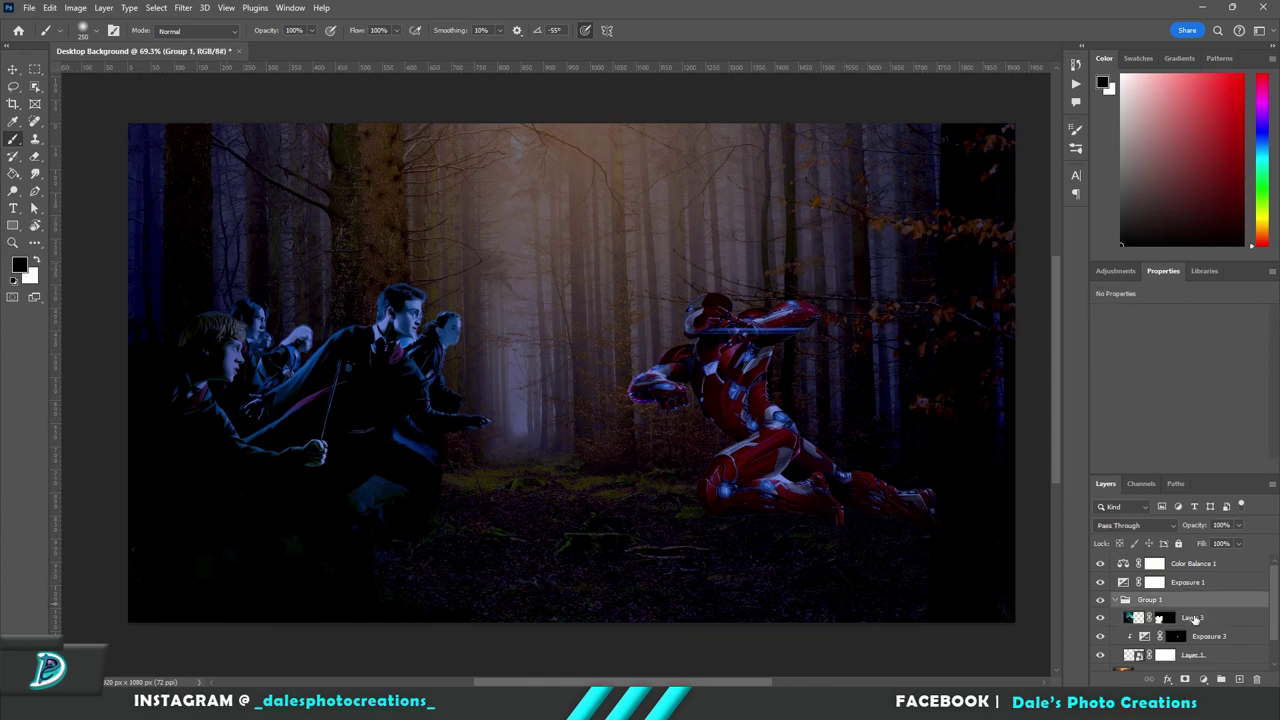
{"action": "left_click", "coordinate": [1116, 271]}
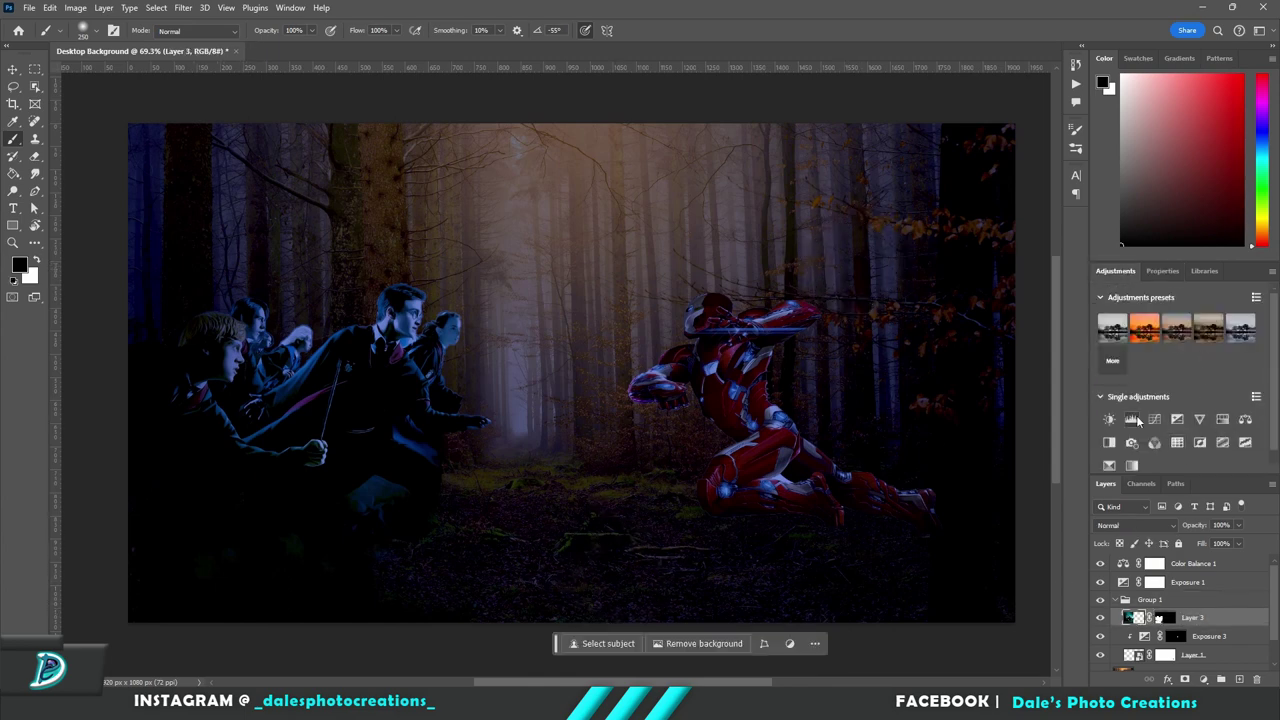
{"action": "scroll", "coordinate": [500, 380], "scroll_direction": "up", "scroll_amount": 1}
{"action": "left_click", "coordinate": [1163, 617]}
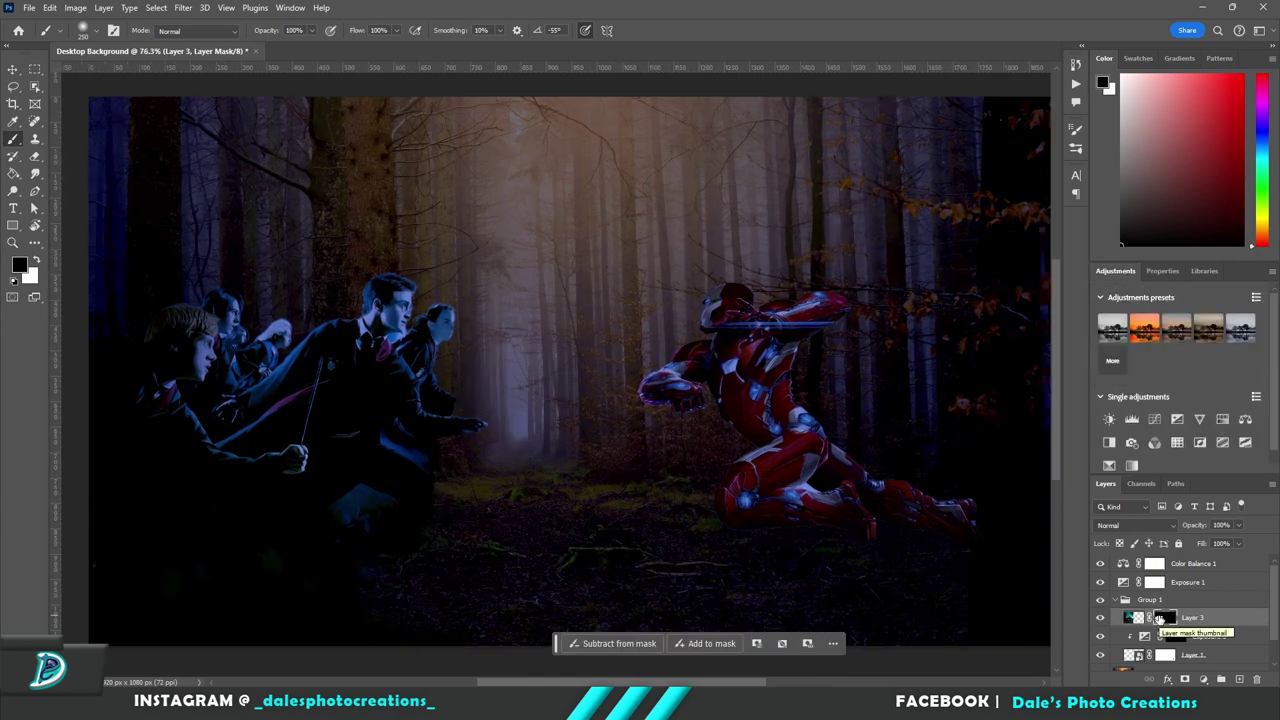
{"action": "key", "text": "x"}
{"action": "mouse_move", "coordinate": [535, 438]}
{"action": "left_mouse_down"}
{"action": "mouse_move", "coordinate": [489, 386]}
{"action": "mouse_move", "coordinate": [537, 460]}
{"action": "left_mouse_up"}
{"action": "scroll", "coordinate": [589, 426], "scroll_direction": "up", "scroll_amount": 11}
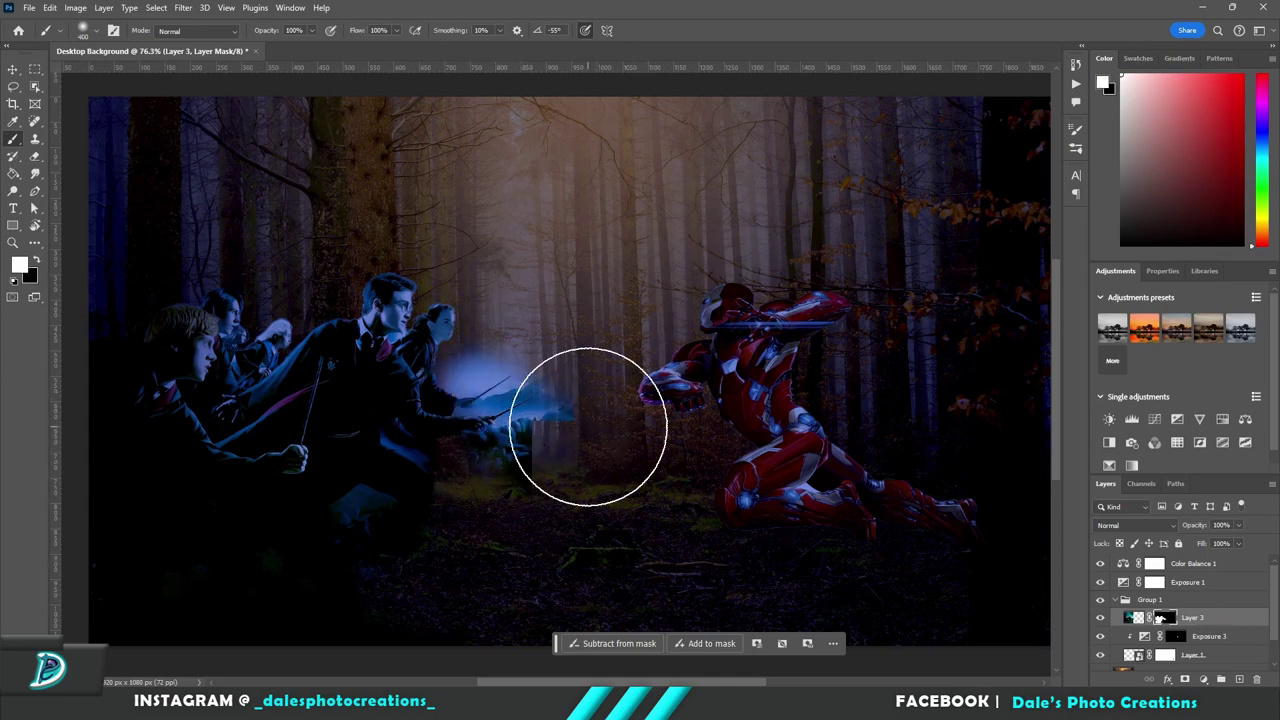
{"action": "key", "text": "bracketleft"}
{"action": "left_click_drag", "start_coordinate": [559, 389], "coordinate": [704, 414]}
Shrink the brush and mask out the blue sky surrounding the revealed hands and wands
{"action": "key", "text": "bracketleft"}
{"action": "key", "text": "bracketleft"}
{"action": "key", "text": "bracketleft"}
{"action": "key", "text": "bracketleft"}
{"action": "key", "text": "bracketleft"}
{"action": "key", "text": "bracketleft"}
{"action": "key", "text": "bracketleft"}
{"action": "key", "text": "bracketleft"}
{"action": "key", "text": "bracketleft"}
{"action": "key", "text": "x"}
{"action": "mouse_move", "coordinate": [472, 282]}
{"action": "left_mouse_down"}
{"action": "mouse_move", "coordinate": [452, 264]}
{"action": "mouse_move", "coordinate": [323, 312]}
{"action": "mouse_move", "coordinate": [523, 271]}
{"action": "mouse_move", "coordinate": [575, 335]}
{"action": "mouse_move", "coordinate": [443, 398]}
{"action": "mouse_move", "coordinate": [590, 452]}
{"action": "left_mouse_up"}
{"action": "scroll", "coordinate": [527, 437], "scroll_direction": "up", "scroll_amount": 3}
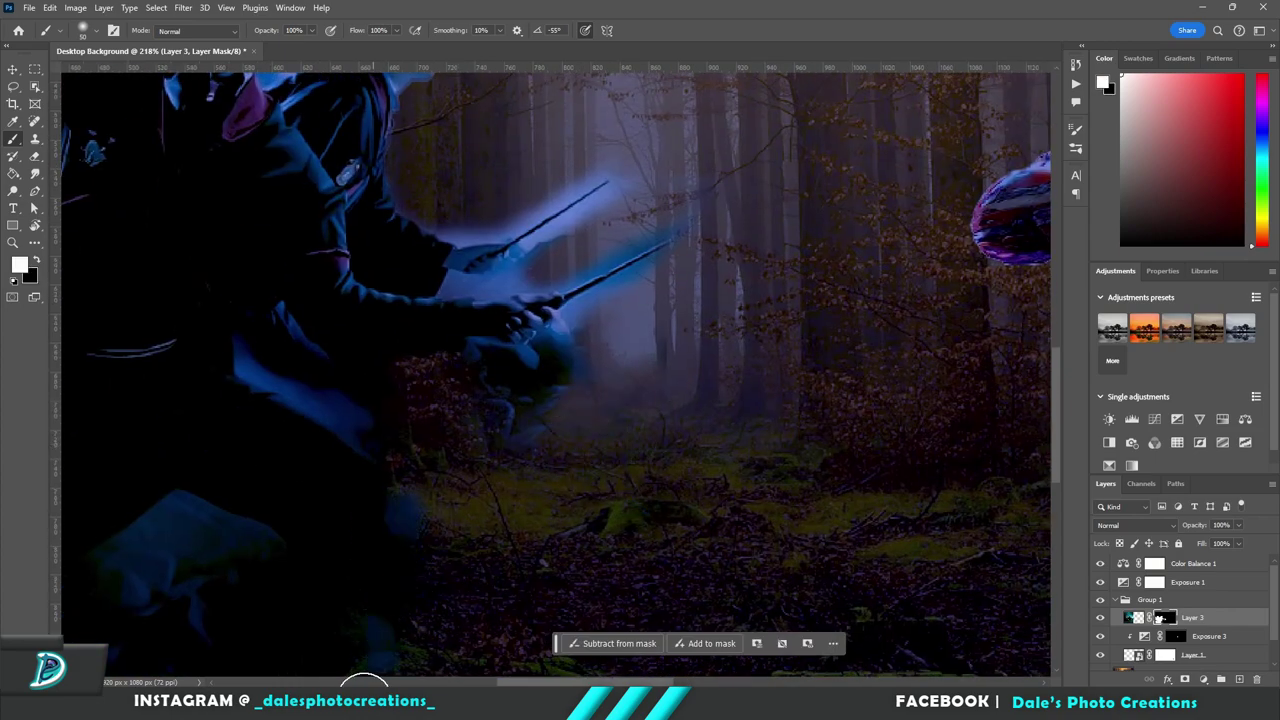
Refine the mask along the robes and under the hands, and trim the blue background closely around the wands
{"action": "scroll", "coordinate": [620, 397], "scroll_direction": "up", "scroll_amount": 3}
{"action": "left_click_drag", "start_coordinate": [720, 536], "coordinate": [455, 712]}
{"action": "key", "text": "x"}
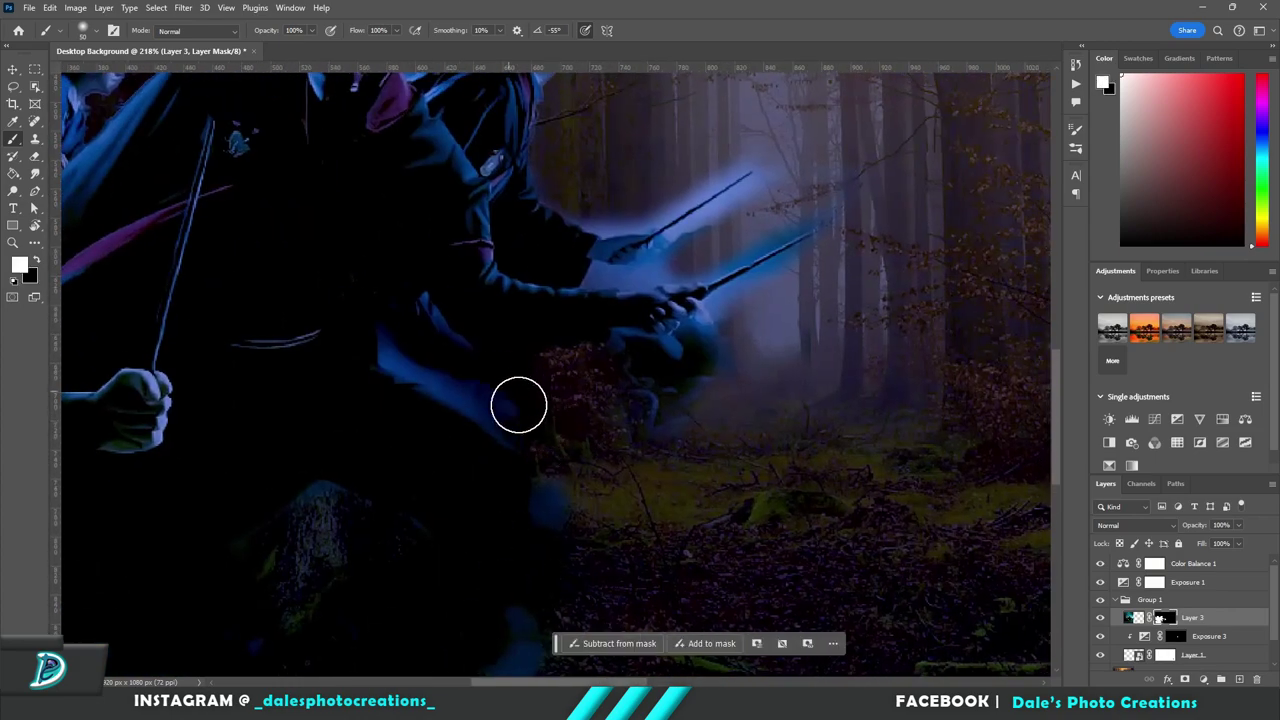
{"action": "left_click_drag", "start_coordinate": [535, 403], "coordinate": [563, 367]}
{"action": "key", "text": "x"}
{"action": "left_click_drag", "start_coordinate": [680, 372], "coordinate": [592, 455]}
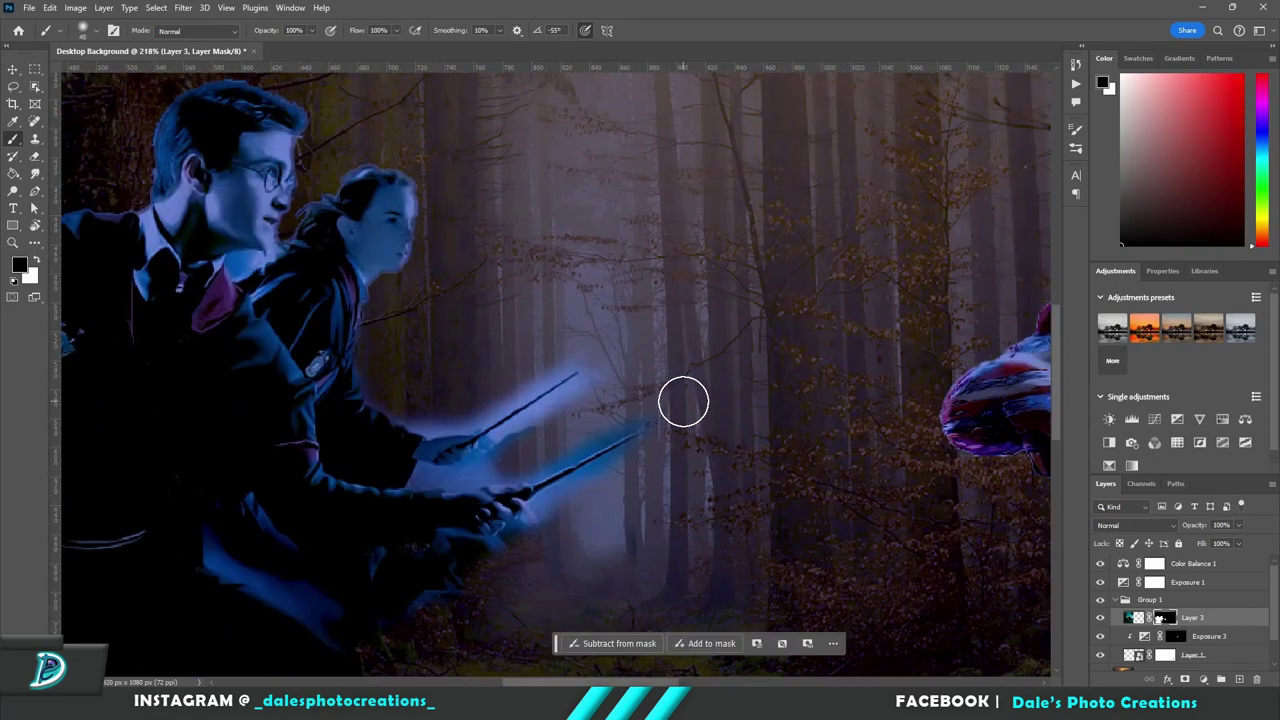
{"action": "scroll", "coordinate": [683, 403], "scroll_direction": "up", "scroll_amount": 2}
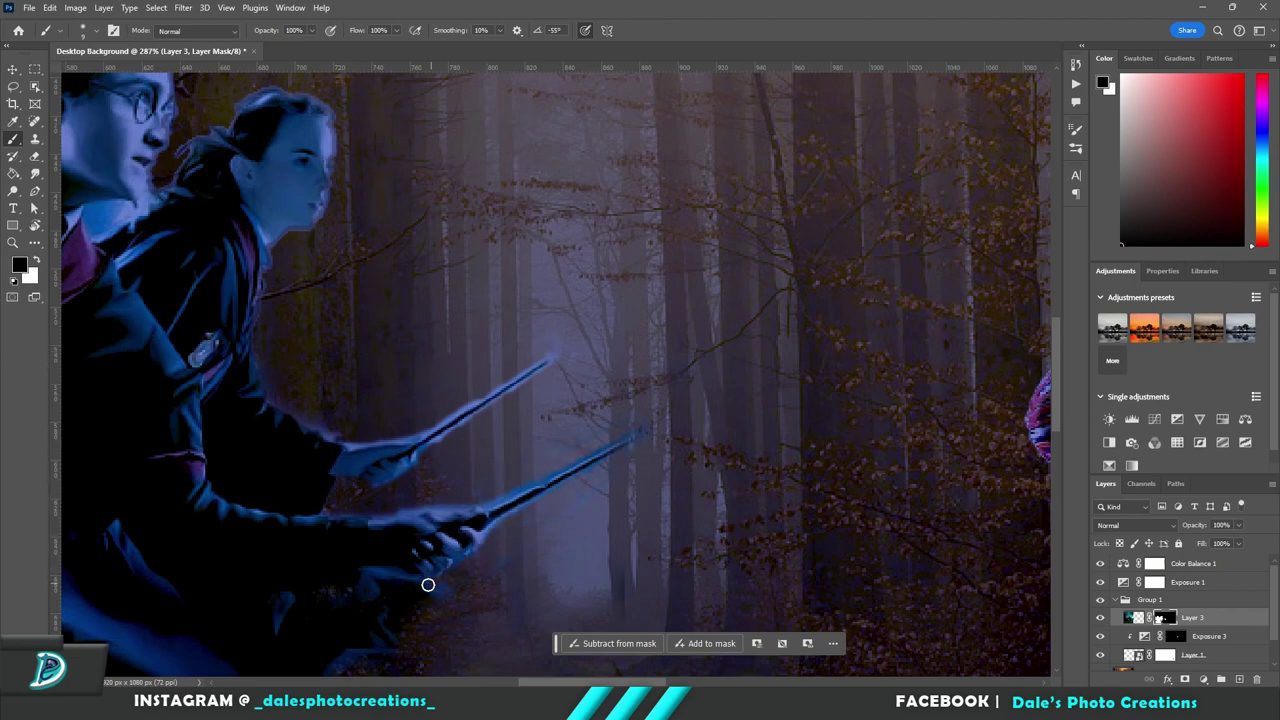
Add a Color Balance adjustment clipped to the Harry Potter group with midtones at red +70, magenta -69 and yellow -69
{"action": "scroll", "coordinate": [424, 578], "scroll_direction": "down", "scroll_amount": 5}
{"action": "key", "text": "ctrl+0"}
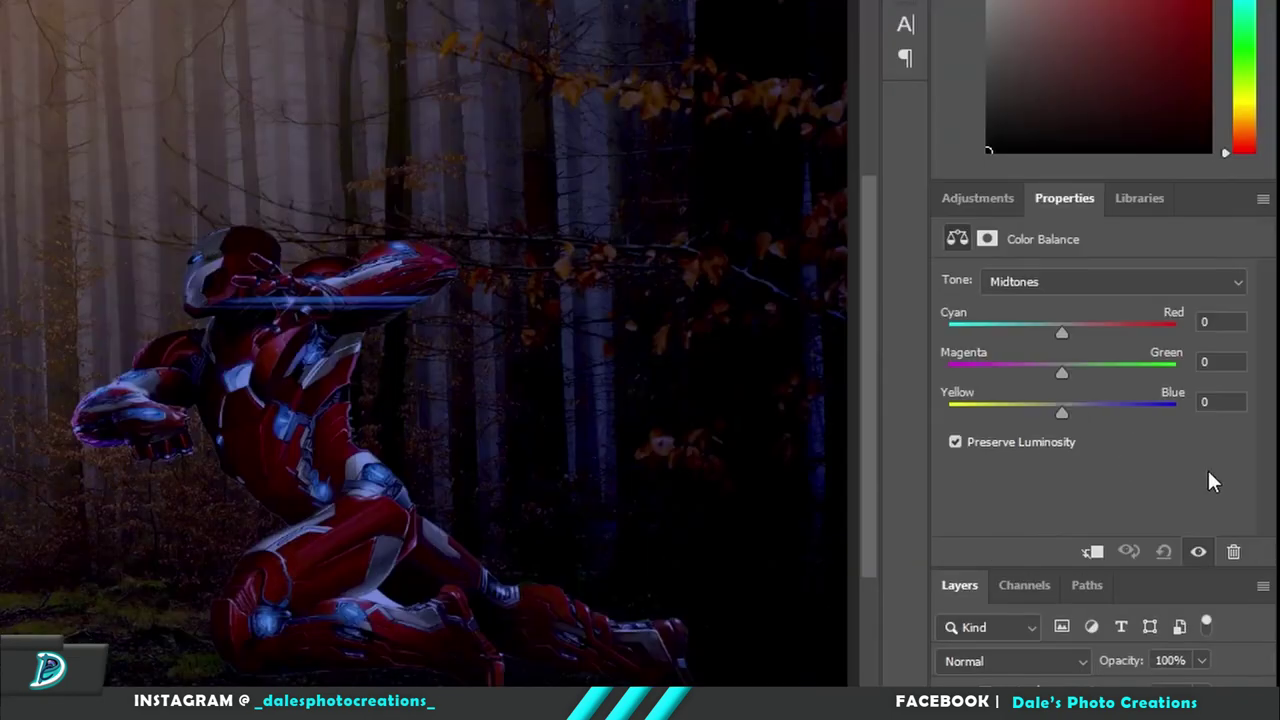
{"action": "left_click_drag", "start_coordinate": [1013, 407], "coordinate": [1045, 412]}
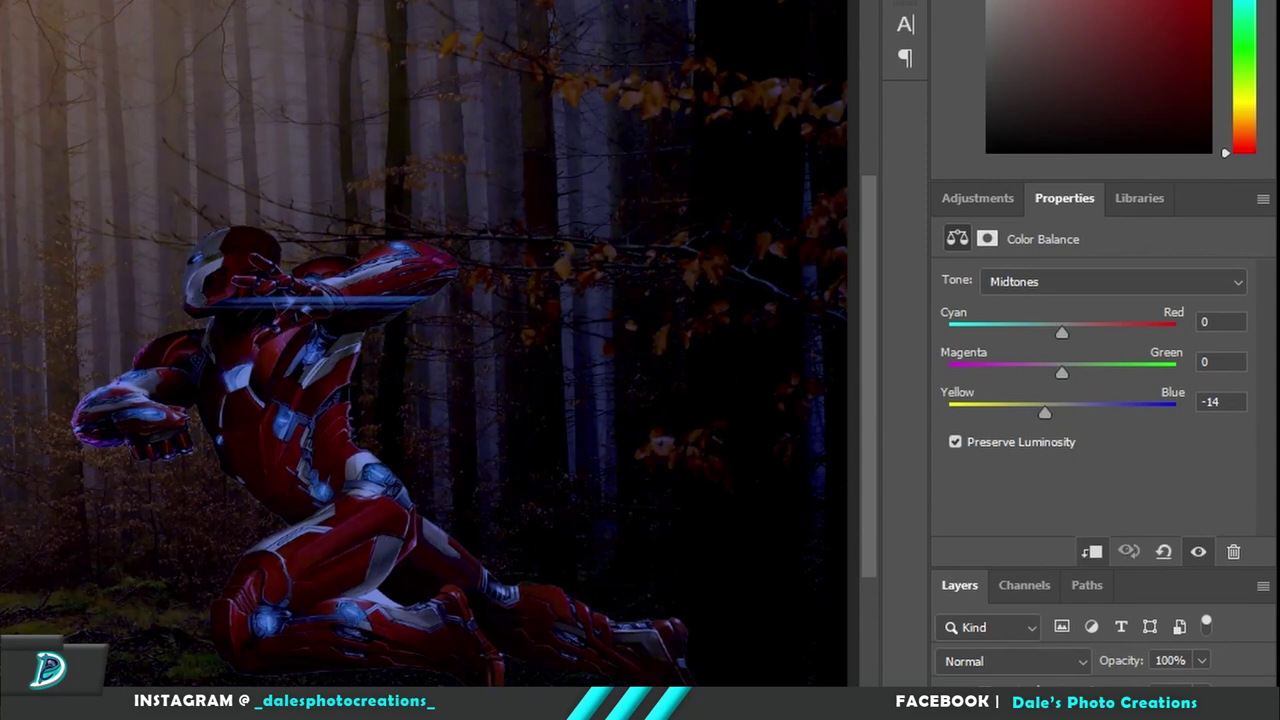
{"action": "left_click_drag", "start_coordinate": [1129, 338], "coordinate": [1141, 338]}
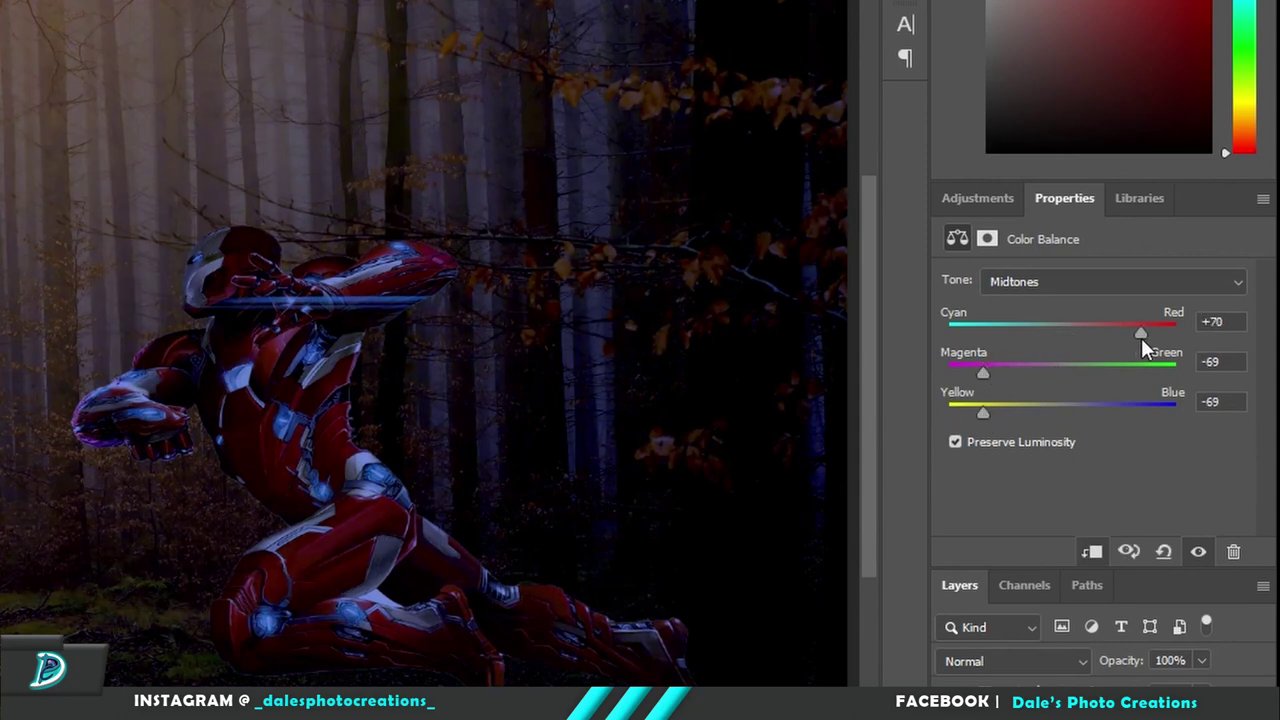
Shift the Color Balance highlights to red +20 with more magenta and yellow, and the shadows to red +20 with more green and yellow
{"action": "left_click", "coordinate": [1090, 282]}
{"action": "left_click", "coordinate": [1088, 341]}
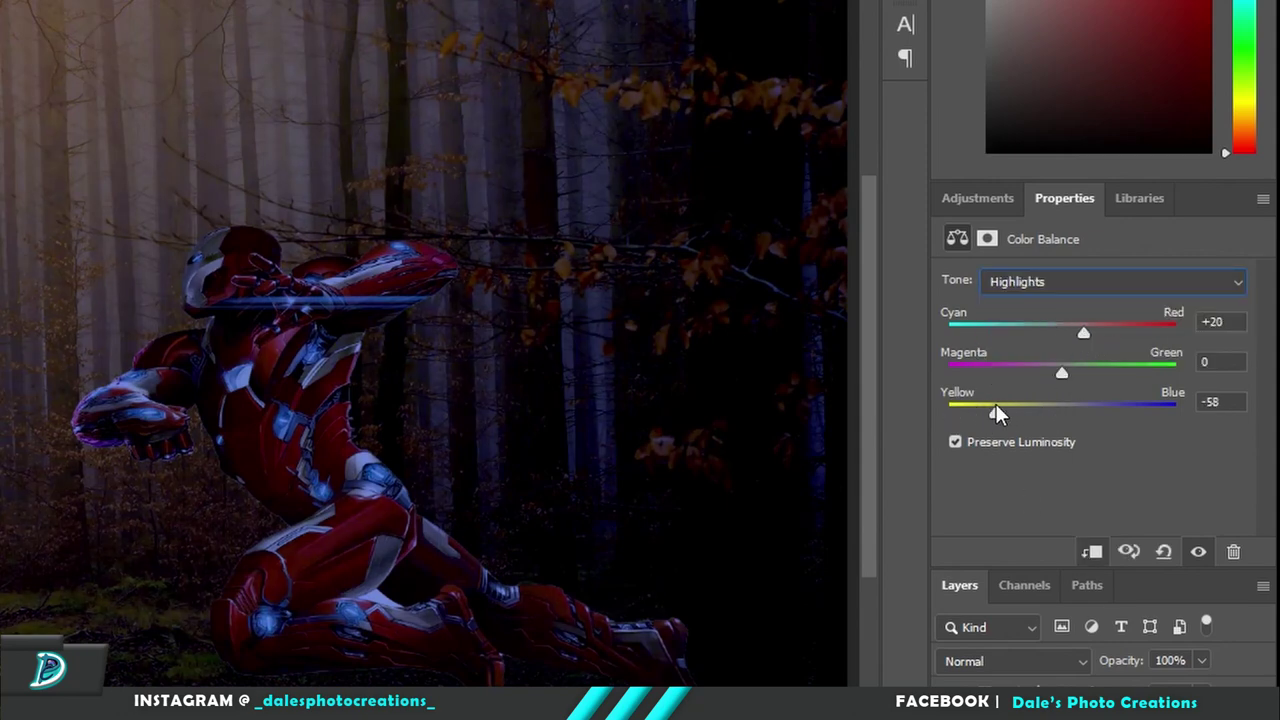
{"action": "left_click_drag", "start_coordinate": [1008, 372], "coordinate": [1040, 372]}
{"action": "left_click", "coordinate": [1080, 282]}
{"action": "left_click", "coordinate": [1052, 302]}
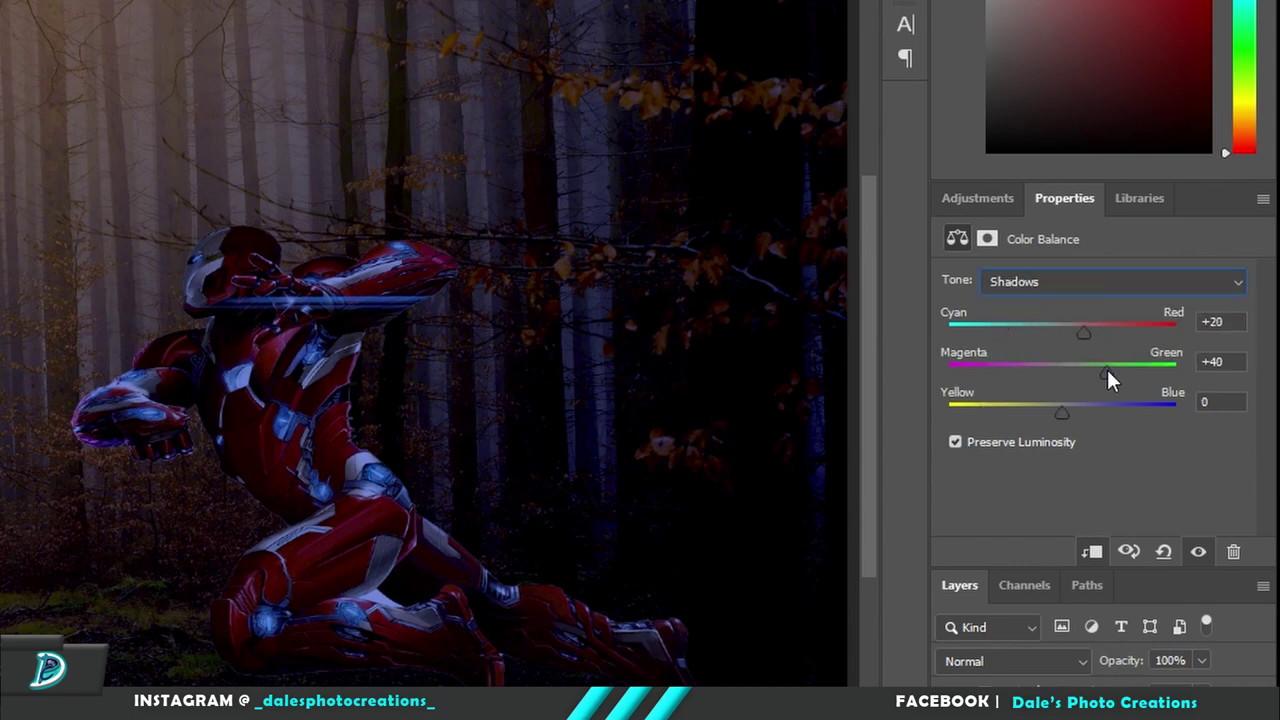
{"action": "left_click_drag", "start_coordinate": [1108, 376], "coordinate": [1050, 418]}
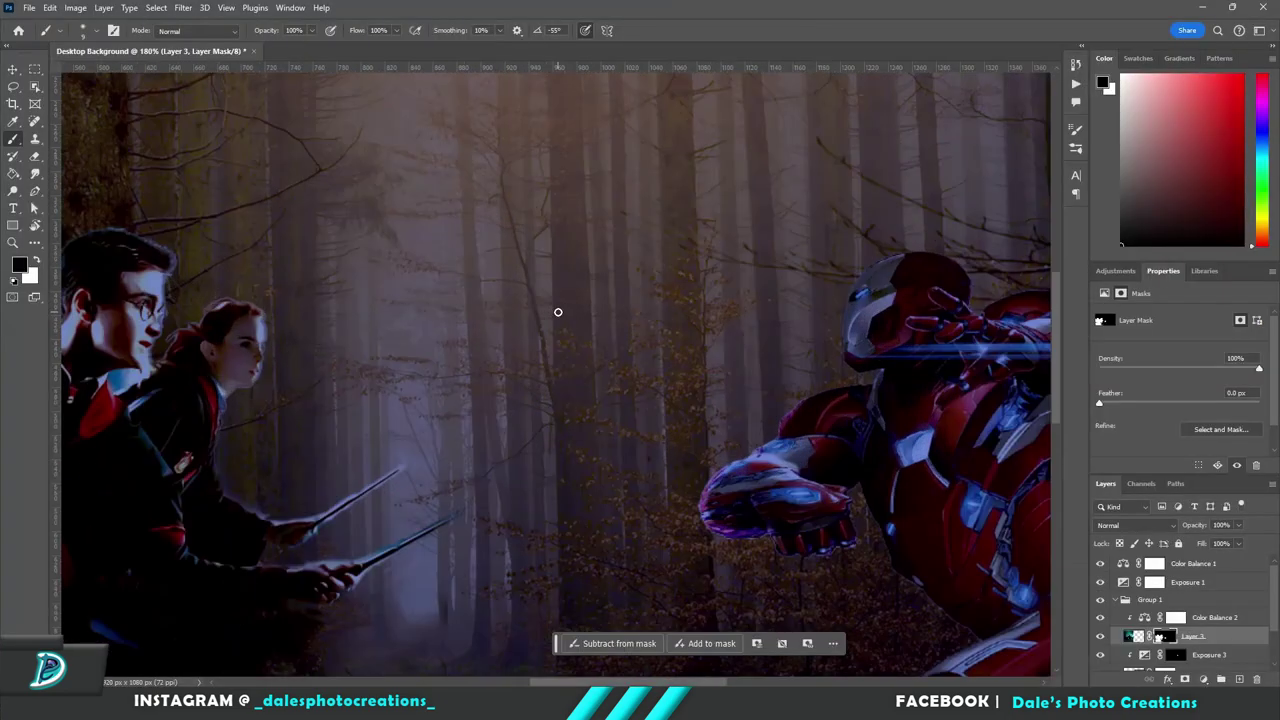
Clean the group's mask edge between the two front faces and around the leftover background patch ahead of the wands
{"action": "scroll", "coordinate": [557, 309], "scroll_direction": "up", "scroll_amount": 8}
{"action": "mouse_move", "coordinate": [290, 500]}
{"action": "left_mouse_down"}
{"action": "mouse_move", "coordinate": [363, 495]}
{"action": "mouse_move", "coordinate": [409, 445]}
{"action": "left_mouse_up"}
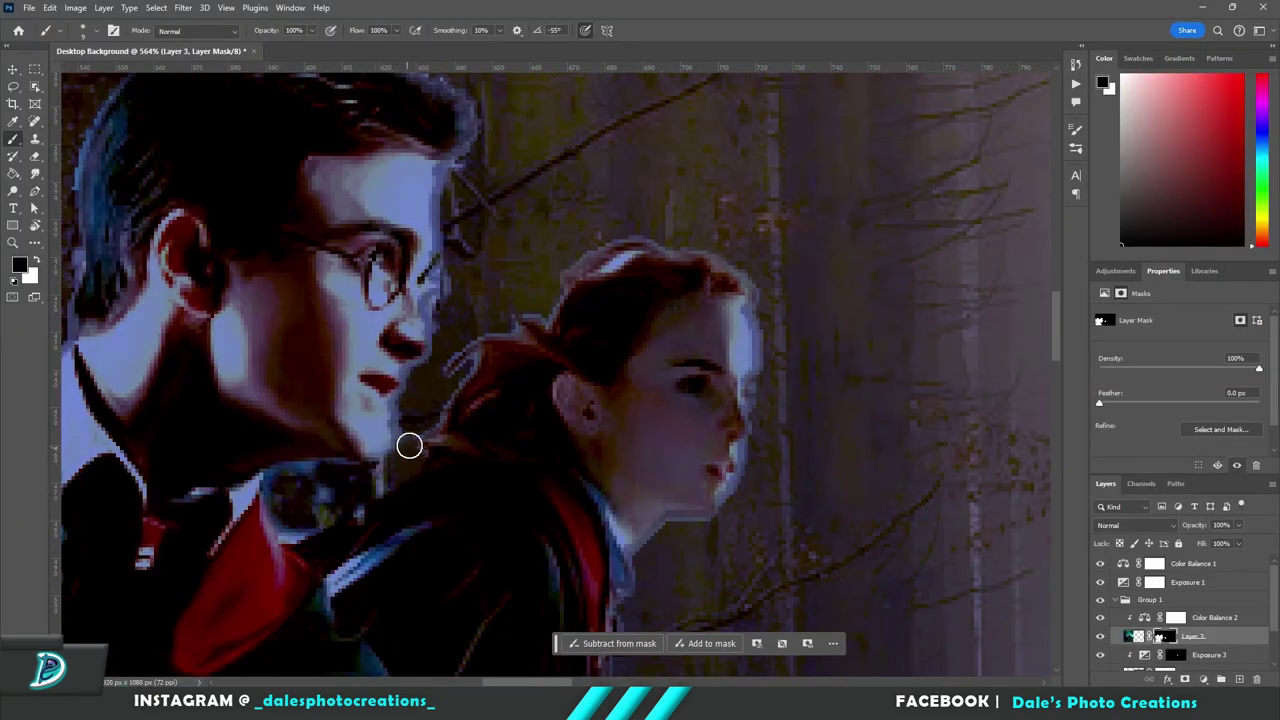
{"action": "scroll", "coordinate": [296, 474], "scroll_direction": "down", "scroll_amount": 10}
{"action": "scroll", "coordinate": [110, 505], "scroll_direction": "up", "scroll_amount": 4}
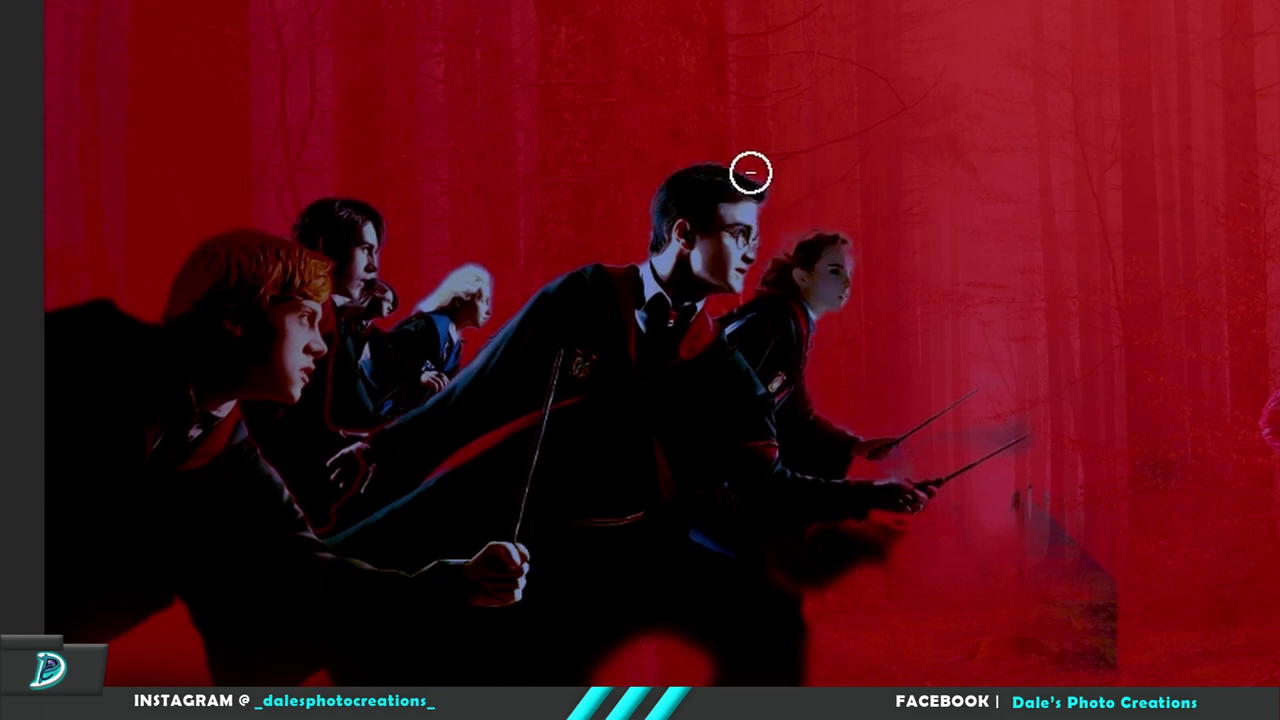
{"action": "left_click_drag", "start_coordinate": [1055, 530], "coordinate": [1135, 608]}
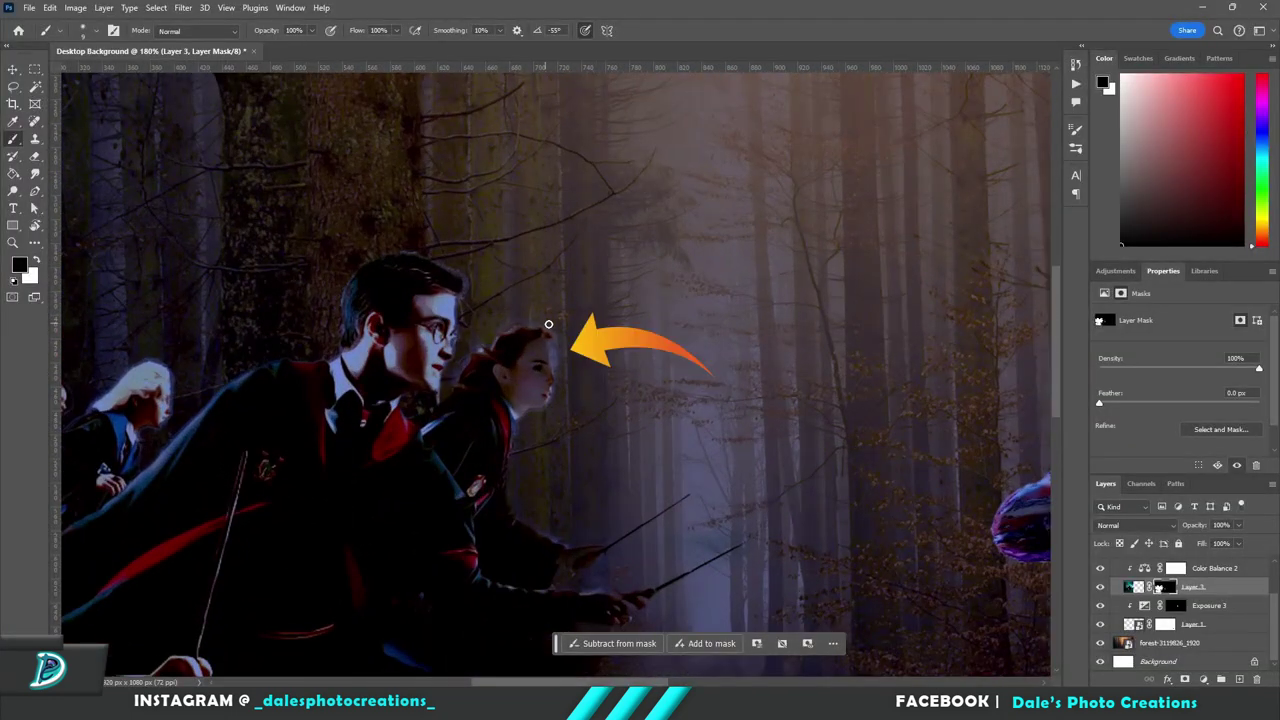
Restore the edge of the girl's face behind Harry by painting white on the group's mask
{"action": "key", "text": "x"}
{"action": "left_click_drag", "start_coordinate": [554, 344], "coordinate": [561, 387]}
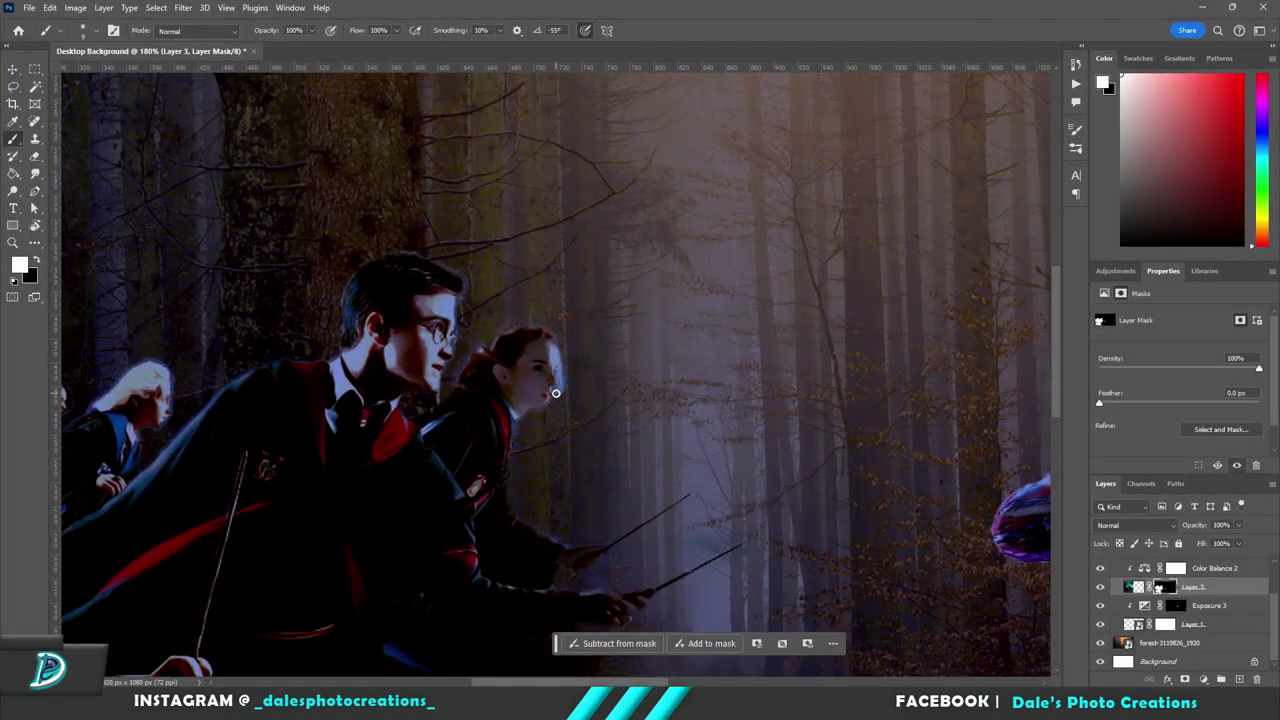
{"action": "scroll", "coordinate": [598, 392], "scroll_direction": "down", "scroll_amount": 3}
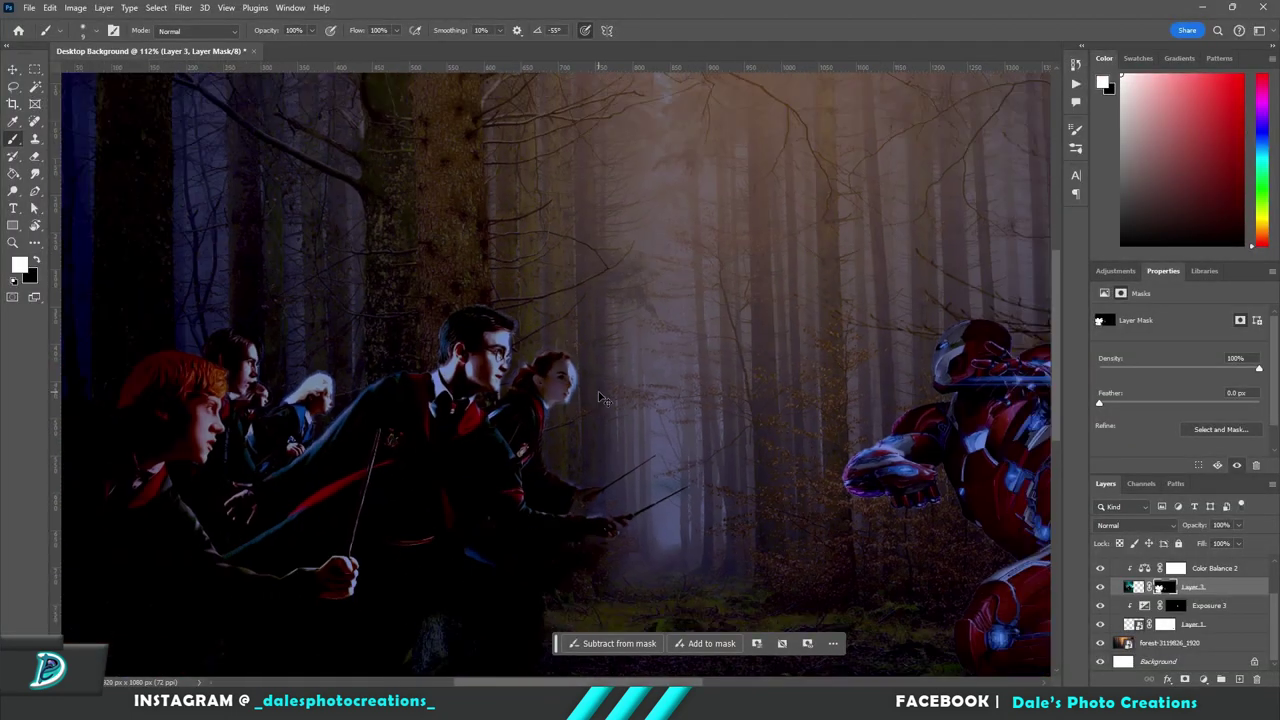
Add a golden-yellow Solid Color fill layer above the topmost Color Balance adjustment
{"action": "scroll", "coordinate": [600, 395], "scroll_direction": "down", "scroll_amount": 5}
{"action": "scroll", "coordinate": [1207, 582], "scroll_direction": "up", "scroll_amount": 3}
{"action": "left_click", "coordinate": [1207, 566]}
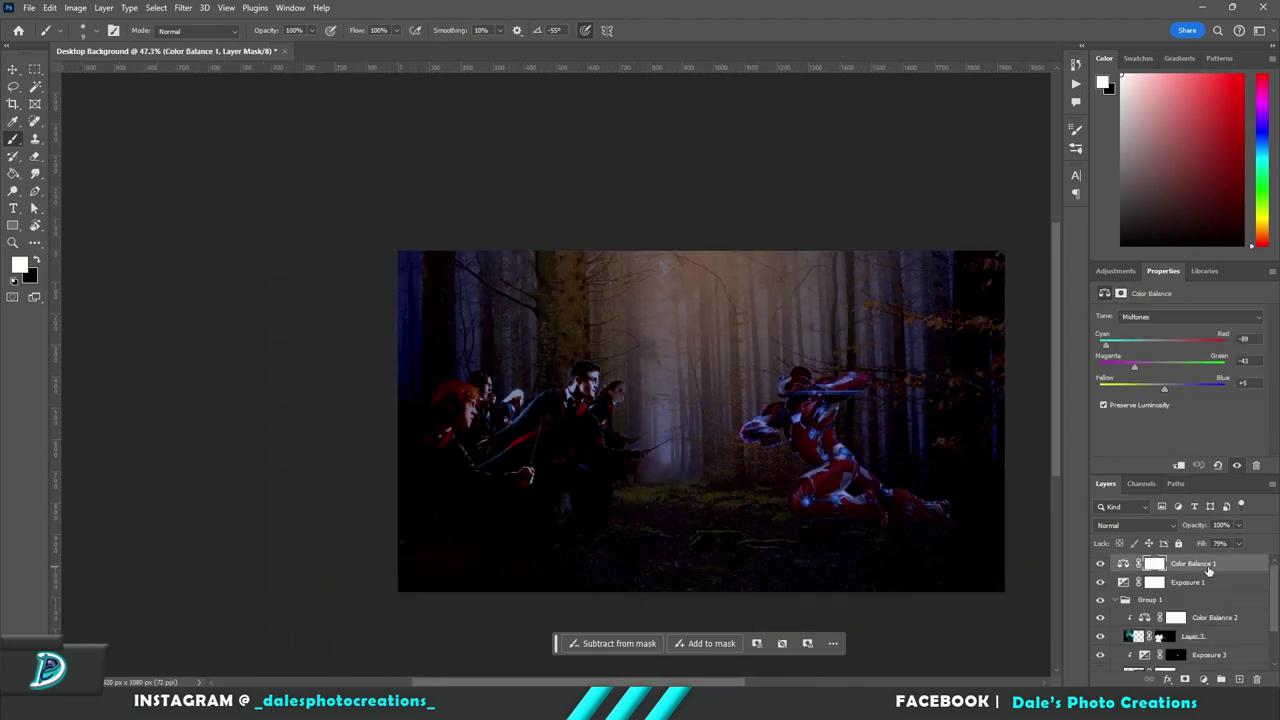
{"action": "left_click", "coordinate": [1207, 581]}
{"action": "left_click", "coordinate": [1207, 563]}
{"action": "left_click", "coordinate": [1203, 679]}
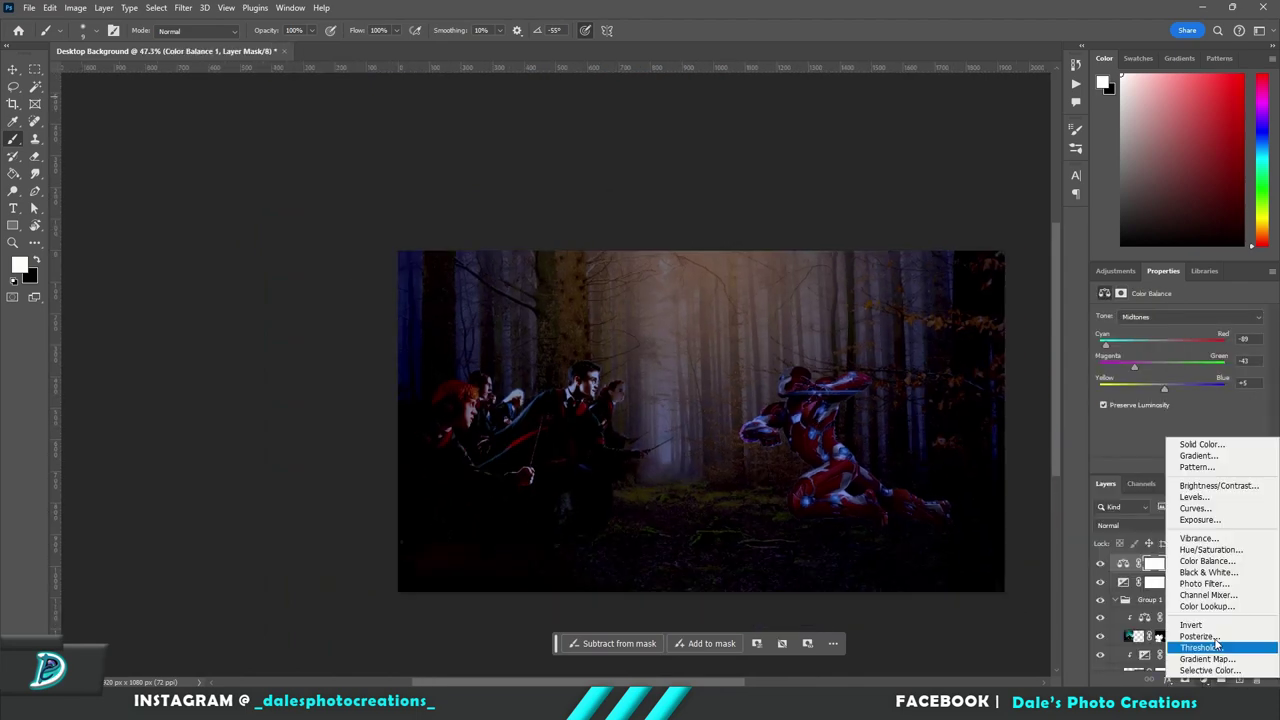
{"action": "left_click", "coordinate": [1222, 444]}
{"action": "left_click", "coordinate": [374, 511]}
{"action": "left_click", "coordinate": [540, 449]}
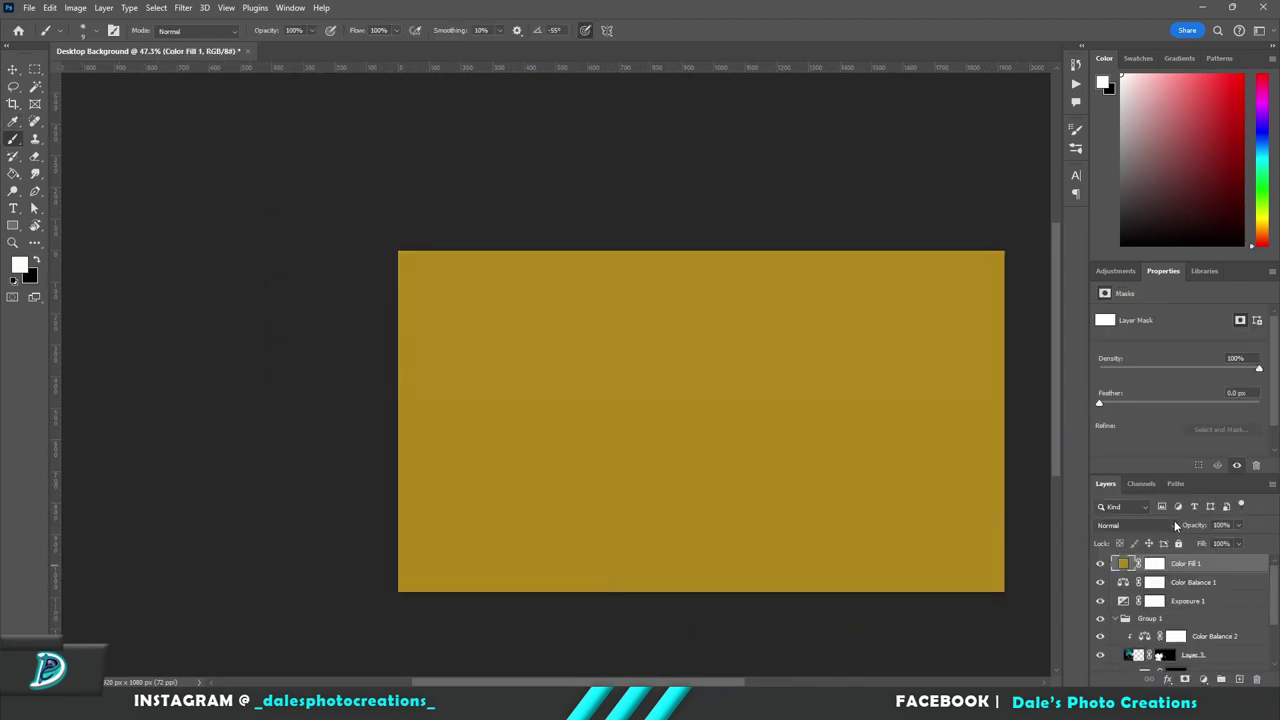
Set the gold fill layer's blend mode to Linear Dodge (Add) and invert its mask to black
{"action": "left_click", "coordinate": [1140, 524]}
{"action": "left_click", "coordinate": [1128, 459]}
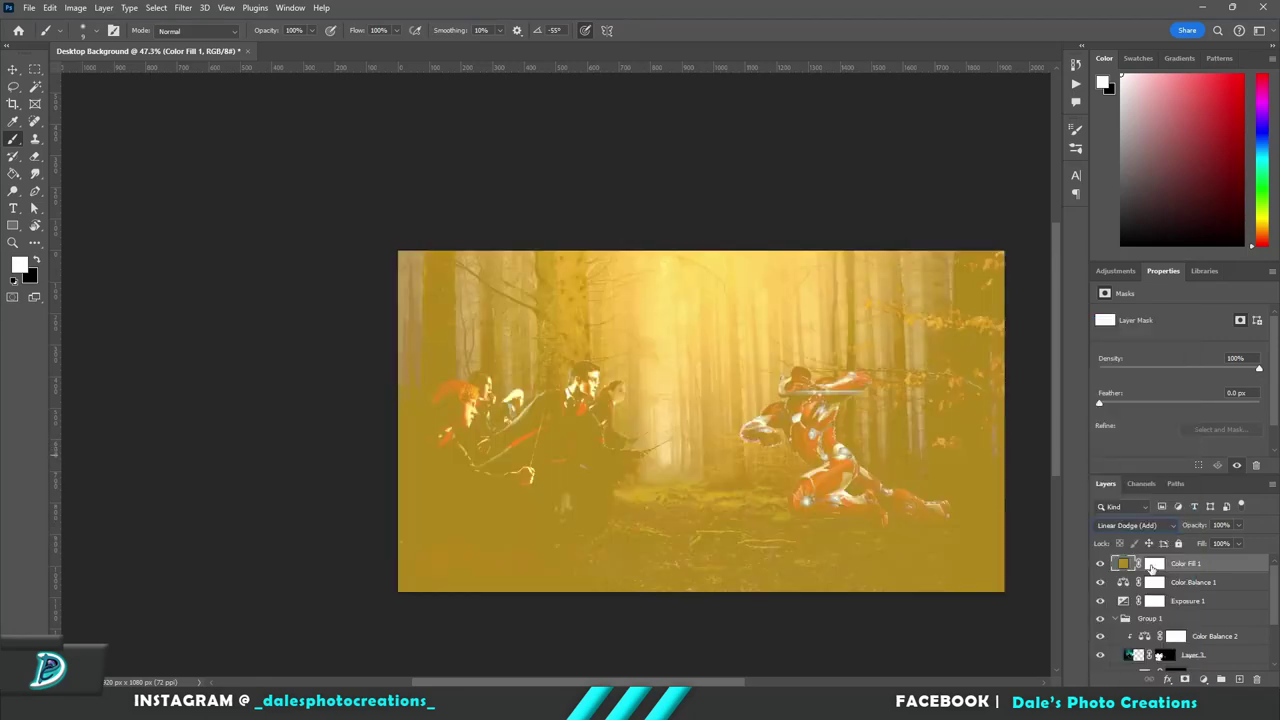
{"action": "key", "text": "ctrl+i"}
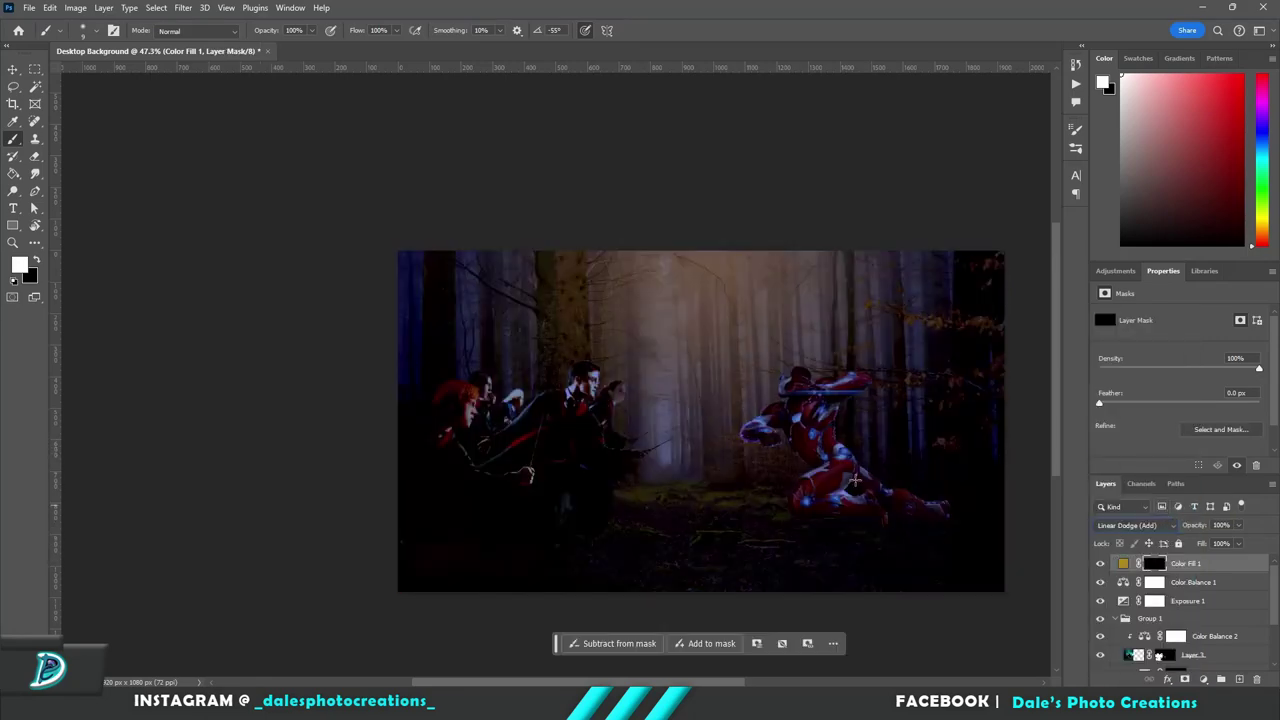
Try painting a gold glow around Iron Man's feet on the fill layer's mask with a small soft brush
{"action": "scroll", "coordinate": [964, 483], "scroll_direction": "up", "scroll_amount": 5}
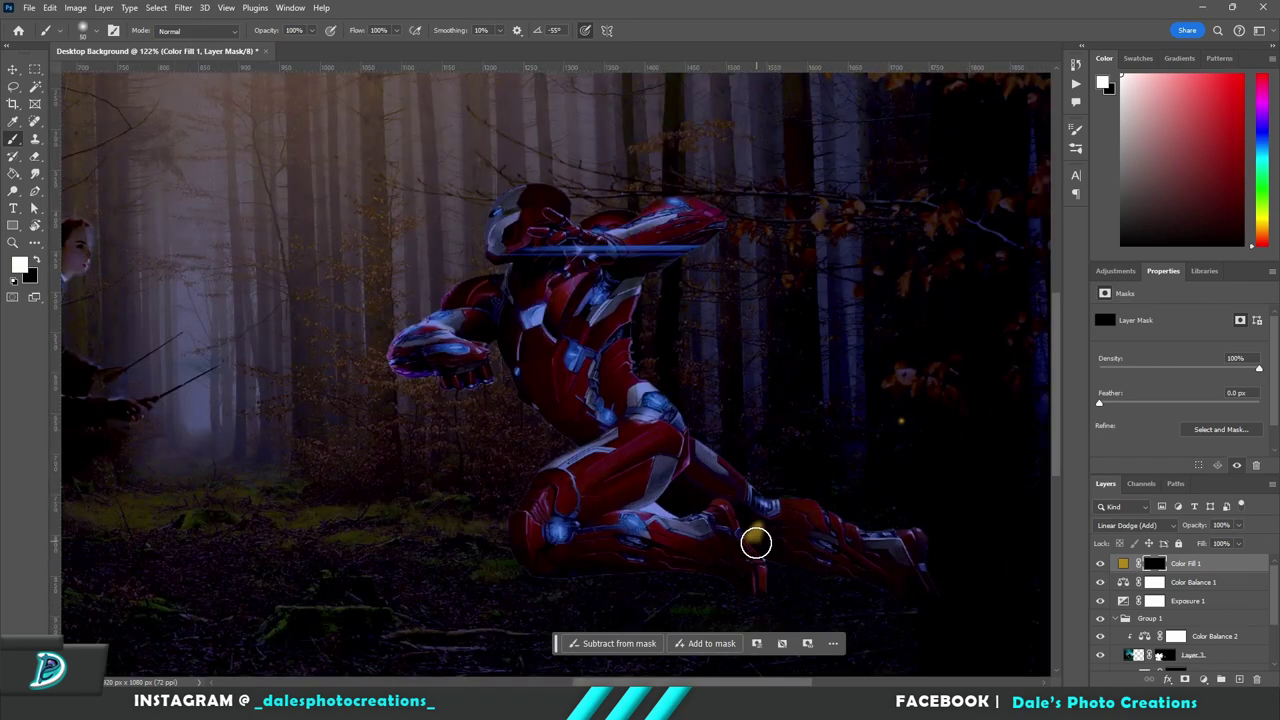
{"action": "key", "text": "ctrl+z"}
{"action": "scroll", "coordinate": [780, 155], "scroll_direction": "down", "scroll_amount": 1}
{"action": "scroll", "coordinate": [646, 403], "scroll_direction": "up", "scroll_amount": 6}
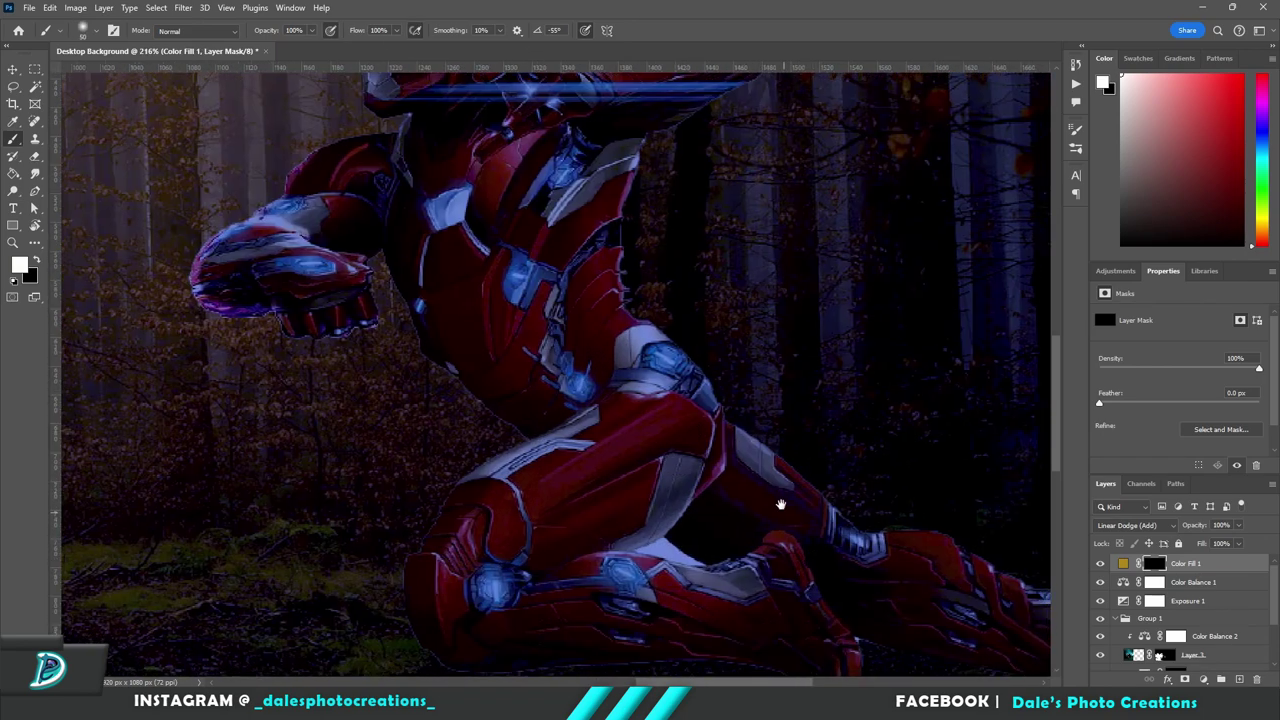
{"action": "left_click_drag", "start_coordinate": [780, 506], "coordinate": [269, 277]}
{"action": "left_click_drag", "start_coordinate": [658, 408], "coordinate": [674, 397]}
{"action": "key", "text": "ctrl+z"}
{"action": "scroll", "coordinate": [654, 402], "scroll_direction": "up", "scroll_amount": 1}
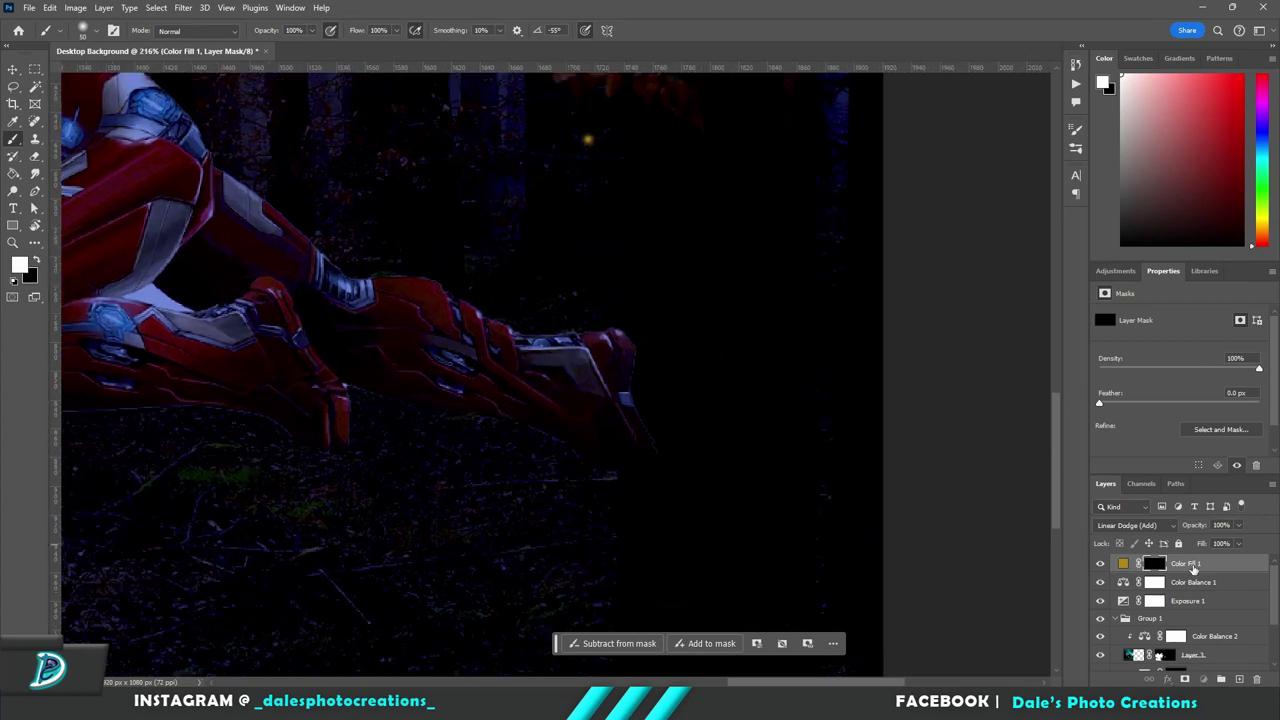
Move the gold fill layer down into Group 1 next to the Iron Man layer
{"action": "left_click_drag", "start_coordinate": [1193, 568], "coordinate": [1196, 645]}
{"action": "left_click", "coordinate": [1207, 658]}
{"action": "scroll", "coordinate": [1215, 640], "scroll_direction": "down", "scroll_amount": 2}
{"action": "left_click_drag", "start_coordinate": [1224, 586], "coordinate": [1231, 633]}
Try painting a white glow behind Iron Man's rear foot on a new layer above the forest
{"action": "left_click", "coordinate": [1190, 643]}
{"action": "left_click", "coordinate": [1239, 679]}
{"action": "left_click_drag", "start_coordinate": [654, 386], "coordinate": [682, 392]}
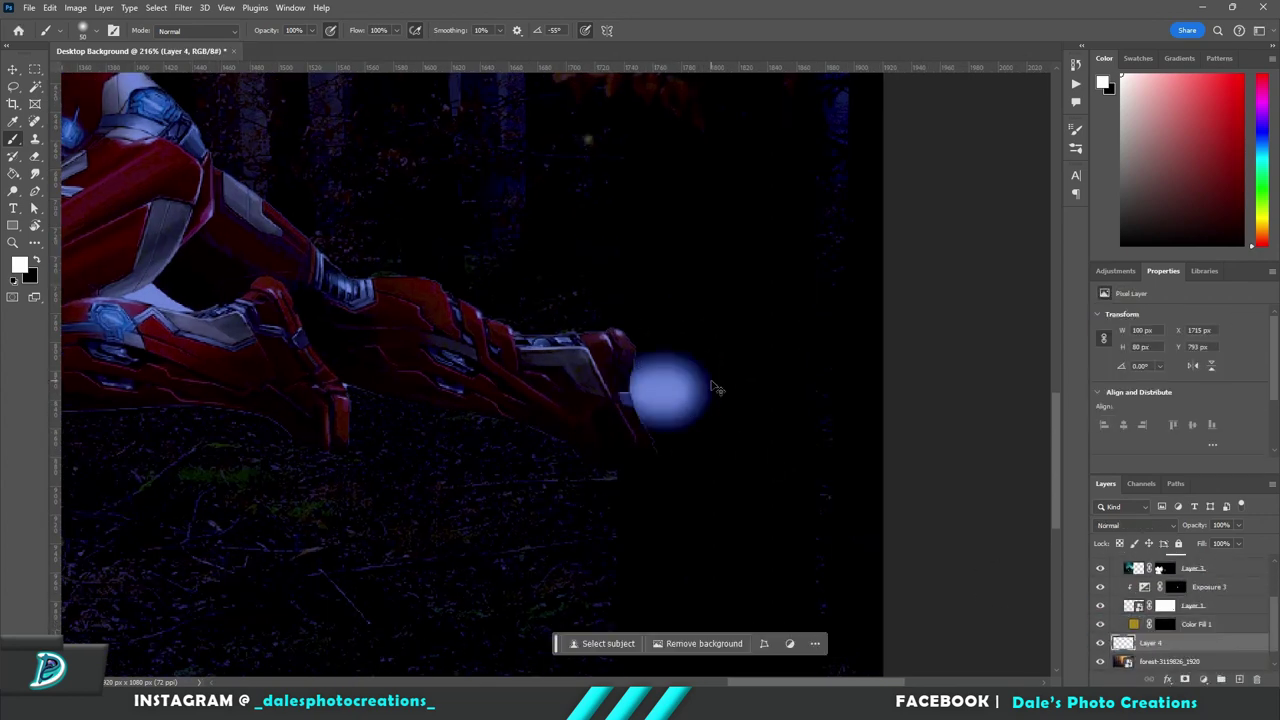
{"action": "key", "text": "ctrl+z"}
Try painting gold light onto Iron Man's rear foot with the fill layer clipped to the Iron Man layer
{"action": "left_click", "coordinate": [1178, 606]}
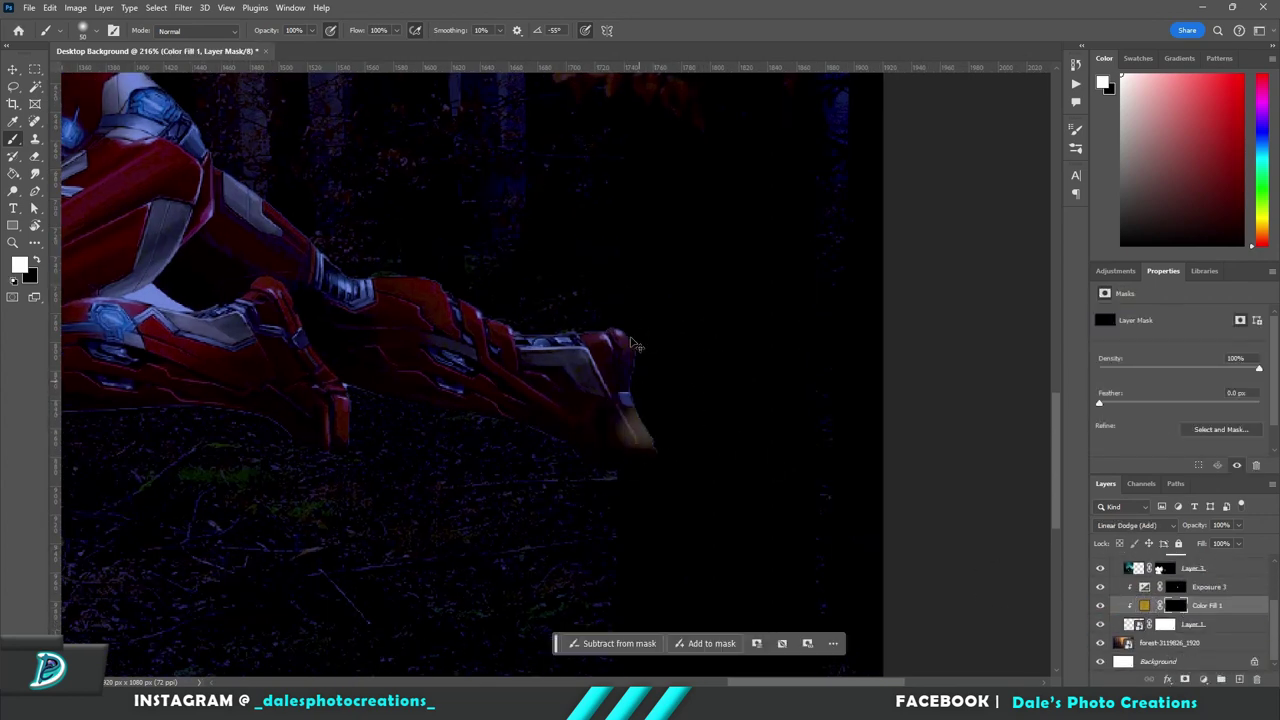
{"action": "key", "text": "ctrl+z"}
{"action": "scroll", "coordinate": [835, 468], "scroll_direction": "down", "scroll_amount": 1}
Place the gold fill beneath the Iron Man layer and try painting a glow behind his rear foot on its mask
{"action": "left_click_drag", "start_coordinate": [1221, 606], "coordinate": [1224, 633]}
{"action": "left_click", "coordinate": [1190, 643]}
{"action": "left_click", "coordinate": [1239, 679]}
{"action": "key", "text": "ctrl+z"}
{"action": "key", "text": "ctrl+z"}
{"action": "left_click_drag", "start_coordinate": [657, 417], "coordinate": [692, 403]}
{"action": "left_click", "coordinate": [1165, 624]}
{"action": "left_click", "coordinate": [1134, 624]}
{"action": "left_click", "coordinate": [1165, 624]}
{"action": "key", "text": "ctrl+z"}
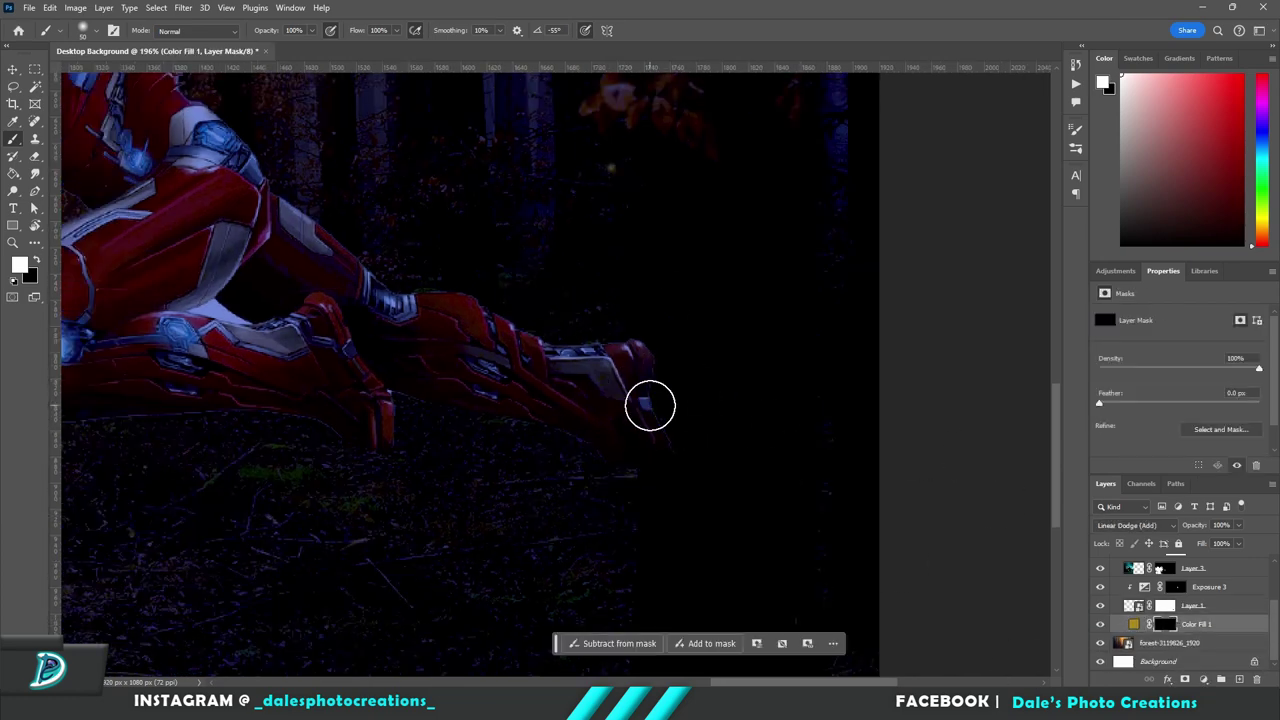
Lower the brush opacity to 14%, enlarge the brush to 150 and paint a soft gold glow trailing from Iron Man's rear foot
{"action": "left_click", "coordinate": [650, 405]}
{"action": "key", "text": "5"}
{"action": "key", "text": "2"}
{"action": "scroll", "coordinate": [670, 420], "scroll_direction": "up", "scroll_amount": 1}
{"action": "key", "text": "bracketright"}
{"action": "key", "text": "bracketright"}
{"action": "key", "text": "bracketright"}
{"action": "key", "text": "bracketright"}
{"action": "key", "text": "bracketright"}
{"action": "key", "text": "bracketright"}
{"action": "key", "text": "bracketright"}
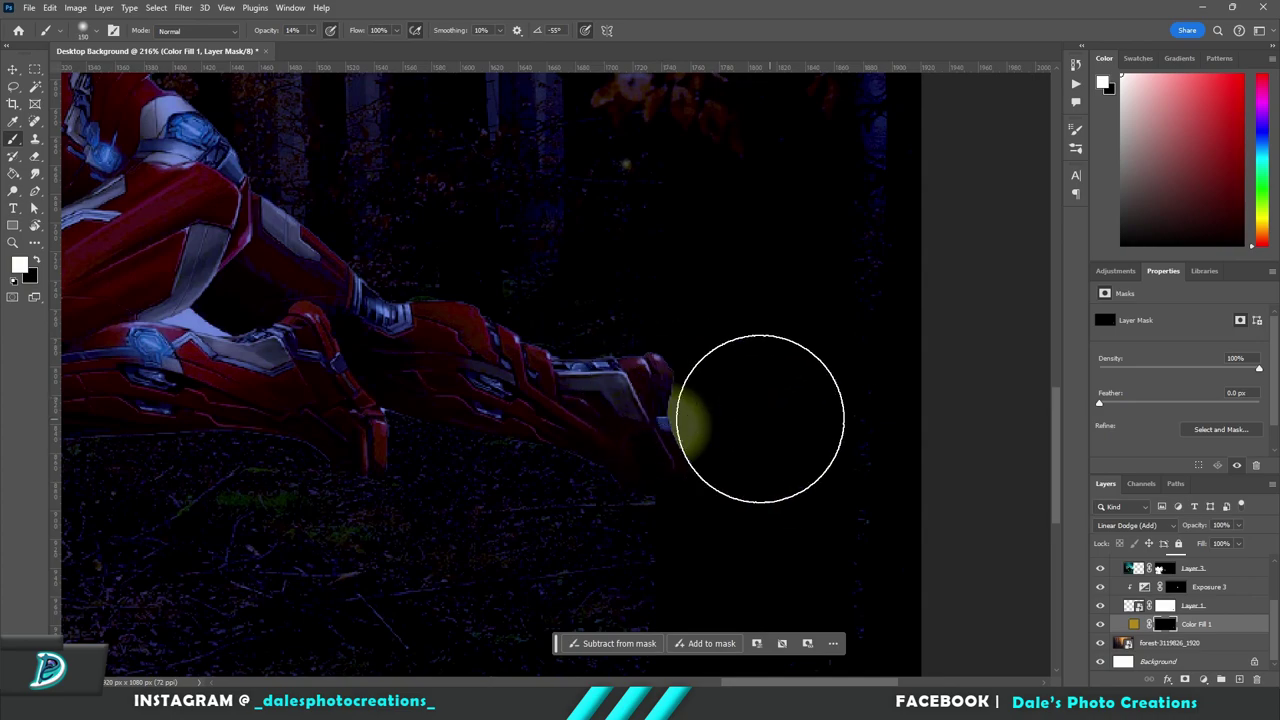
{"action": "left_click", "coordinate": [763, 411]}
{"action": "left_click_drag", "start_coordinate": [763, 411], "coordinate": [917, 417]}
Paint a gold glow over Iron Man's raised palm on the mask of the fill clipped to his layer, at 85% brush opacity
{"action": "scroll", "coordinate": [1053, 380], "scroll_direction": "down", "scroll_amount": 10}
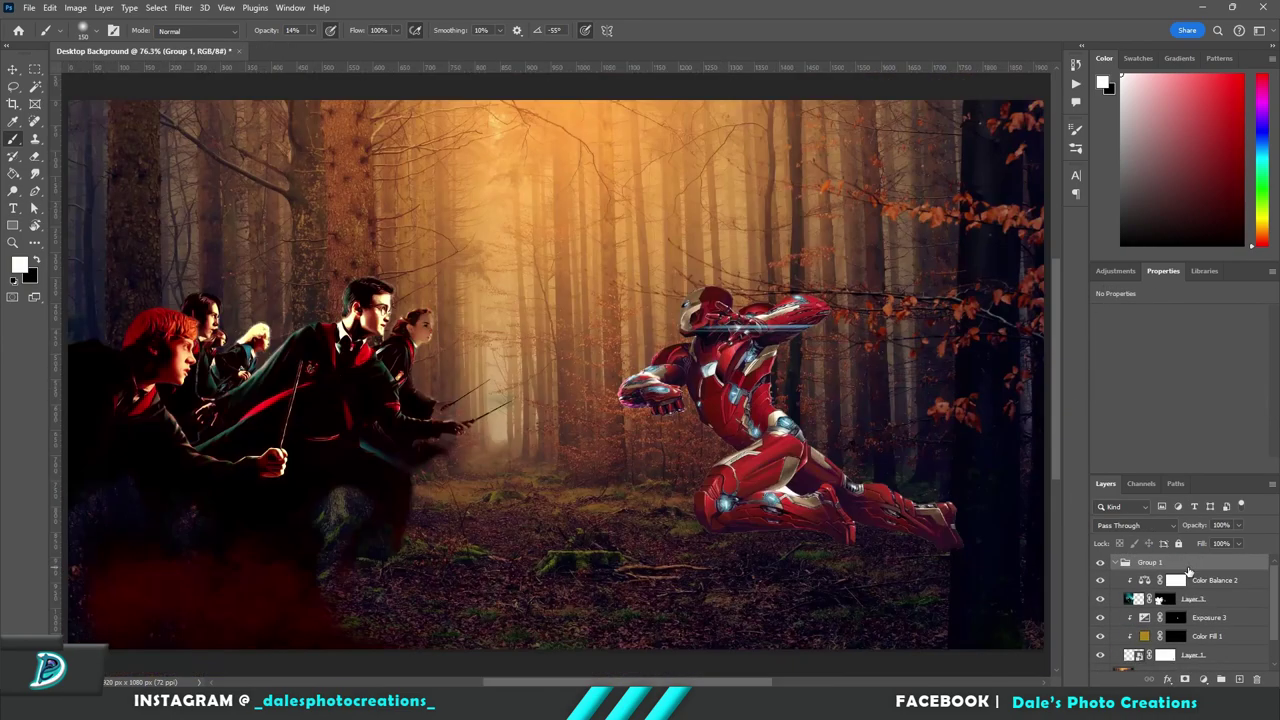
{"action": "left_click", "coordinate": [1192, 654]}
{"action": "scroll", "coordinate": [990, 536], "scroll_direction": "up", "scroll_amount": 3}
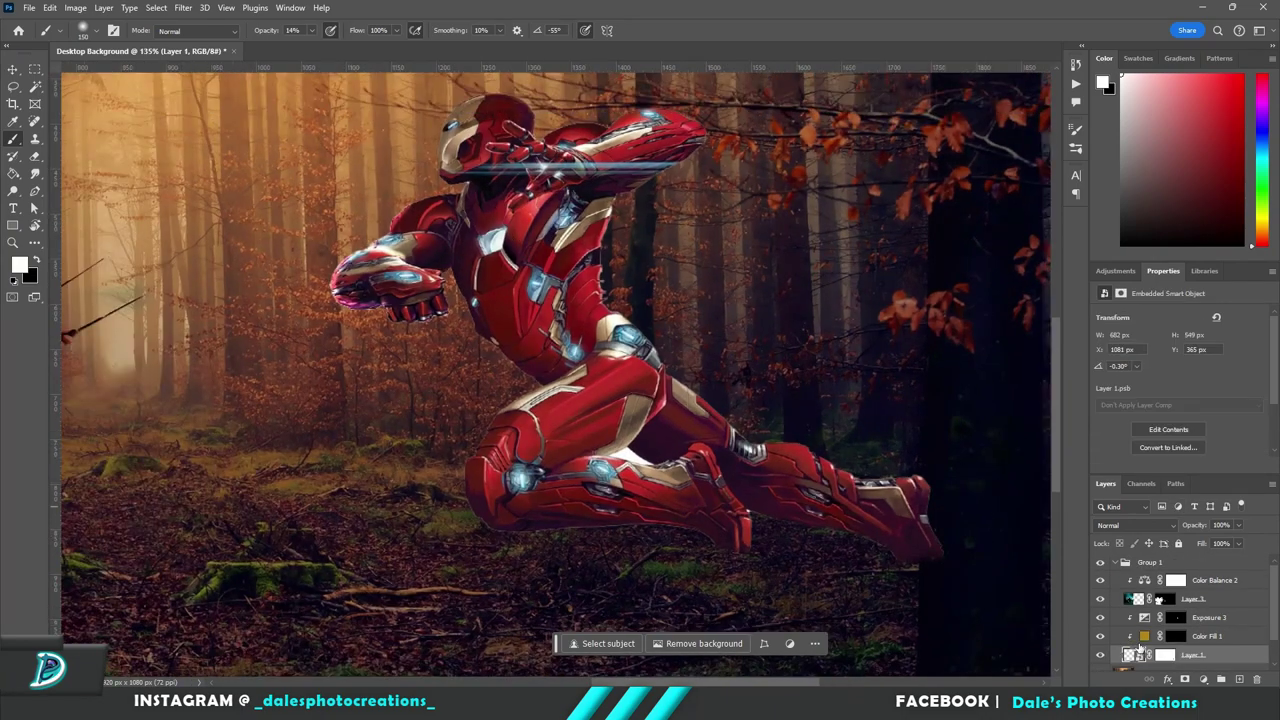
{"action": "key", "text": "alt+]"}
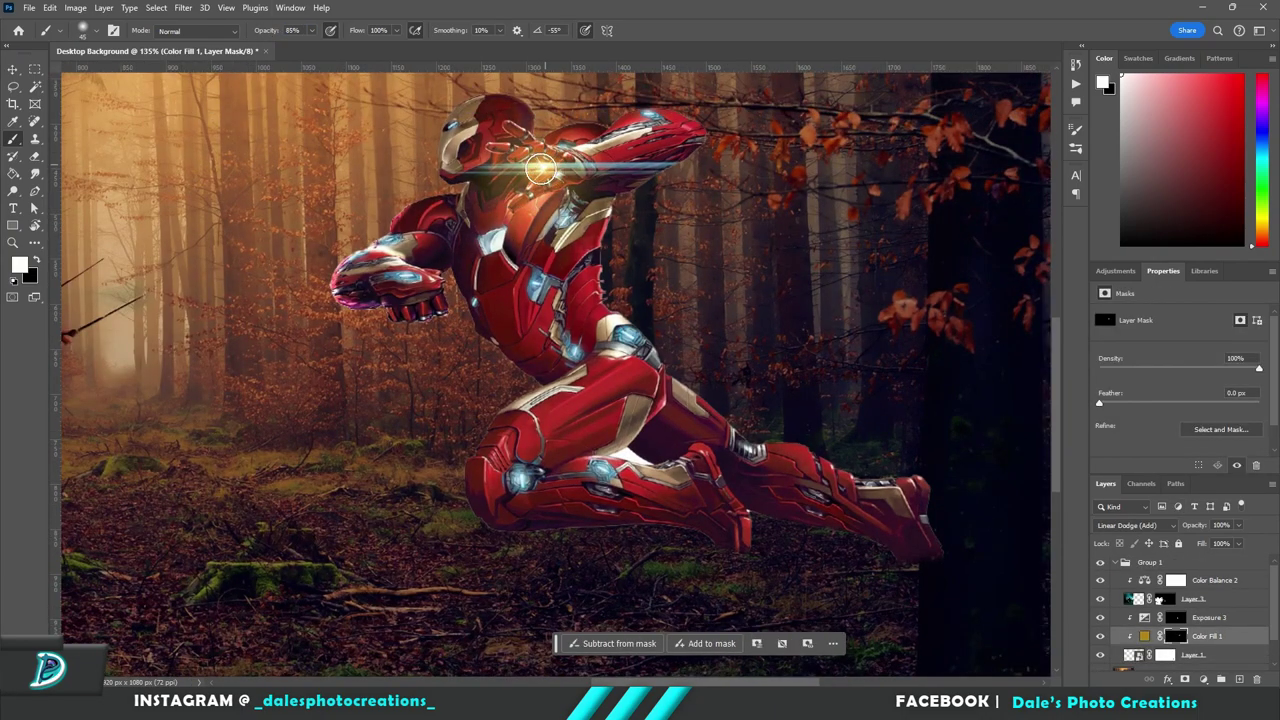
Paint a gold glow on Iron Man's knee light and a softer one around his raised palm with a size 200 brush at 16% opacity
{"action": "left_click", "coordinate": [520, 480]}
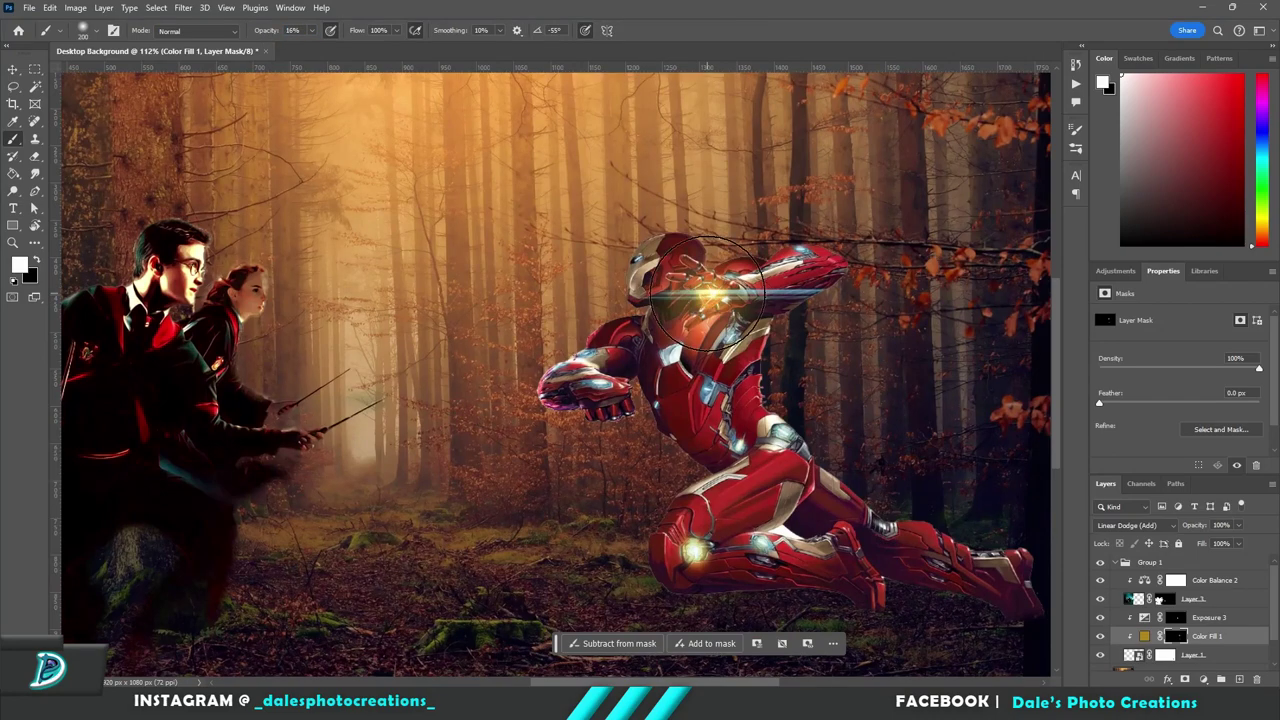
{"action": "scroll", "coordinate": [772, 338], "scroll_direction": "down", "scroll_amount": 3}
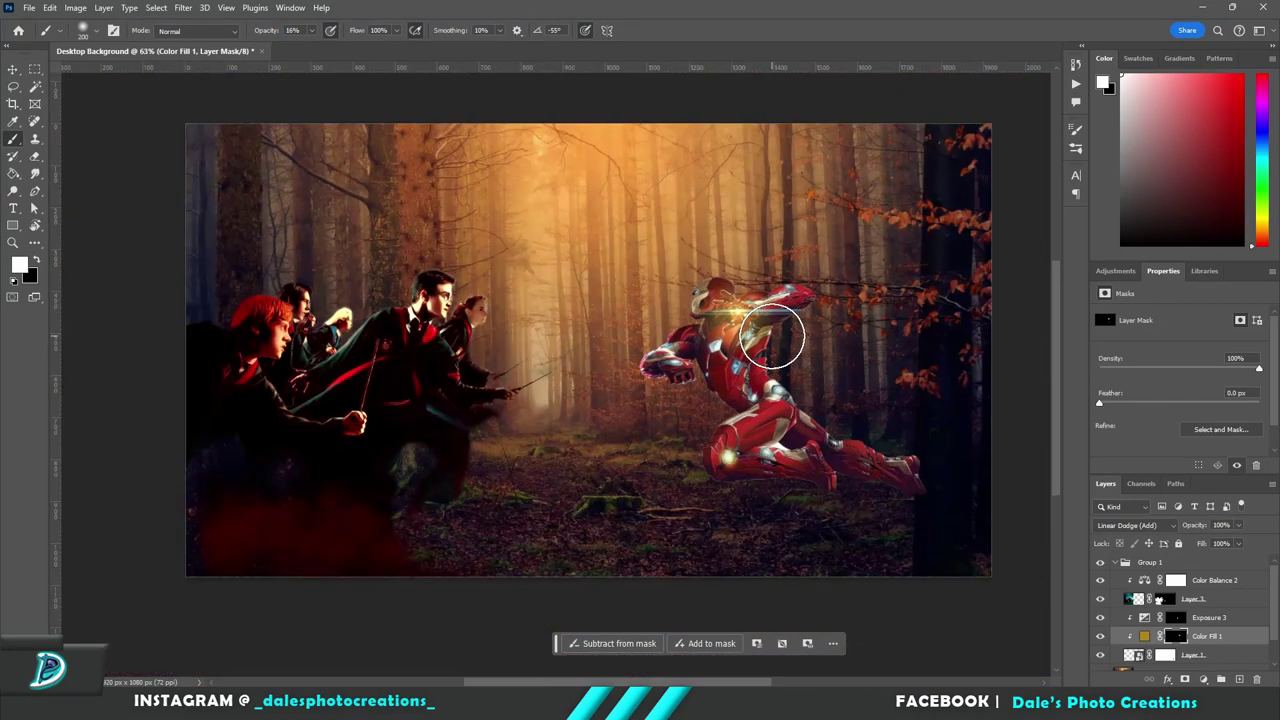
{"action": "scroll", "coordinate": [772, 337], "scroll_direction": "up", "scroll_amount": 1}
Move the gold fill layer above Group 1 and delete the Color Balance 2 adjustment from the Harry Potter characters
{"action": "left_click", "coordinate": [1145, 636]}
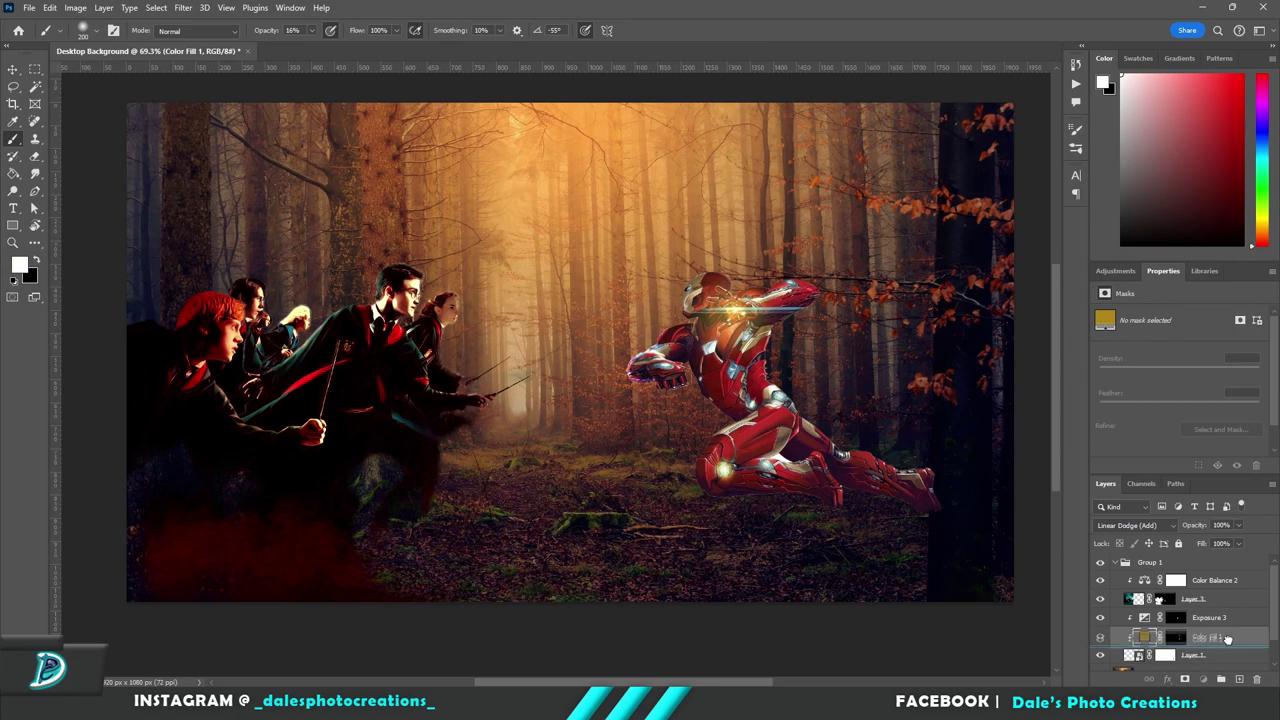
{"action": "left_click_drag", "start_coordinate": [1227, 638], "coordinate": [1229, 557]}
{"action": "scroll", "coordinate": [766, 400], "scroll_direction": "up", "scroll_amount": 3}
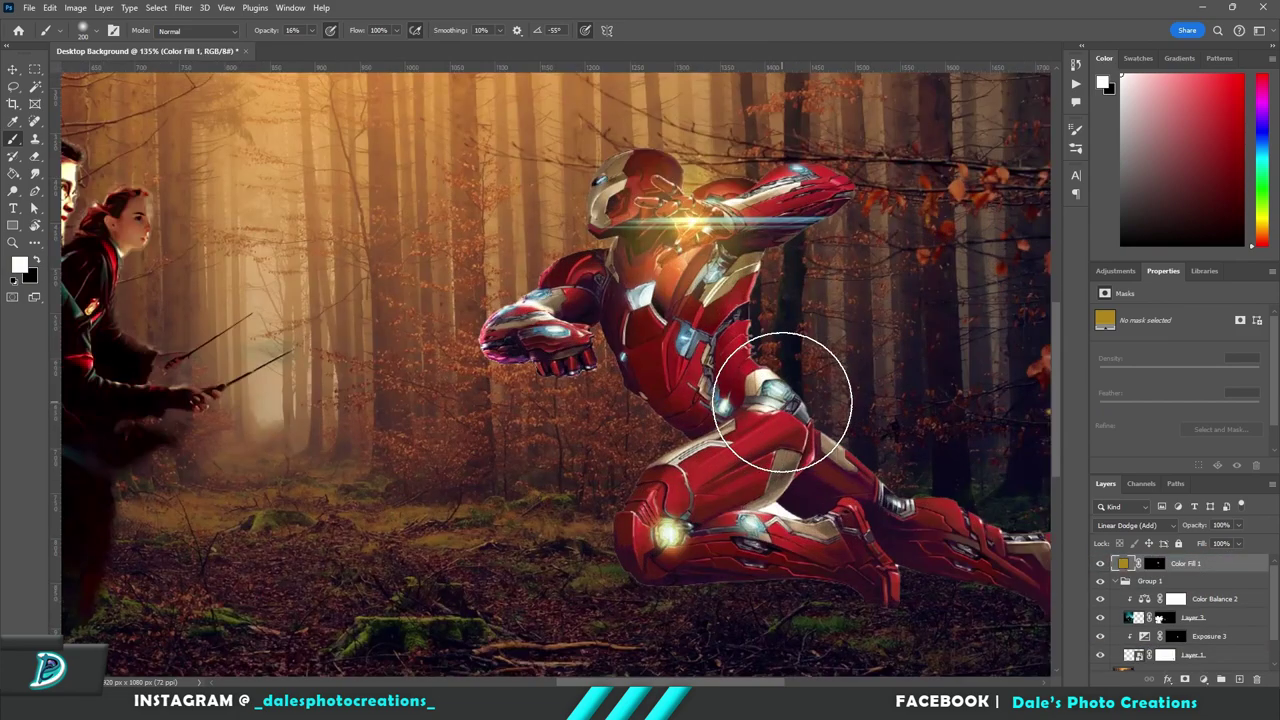
{"action": "scroll", "coordinate": [783, 401], "scroll_direction": "down", "scroll_amount": 2}
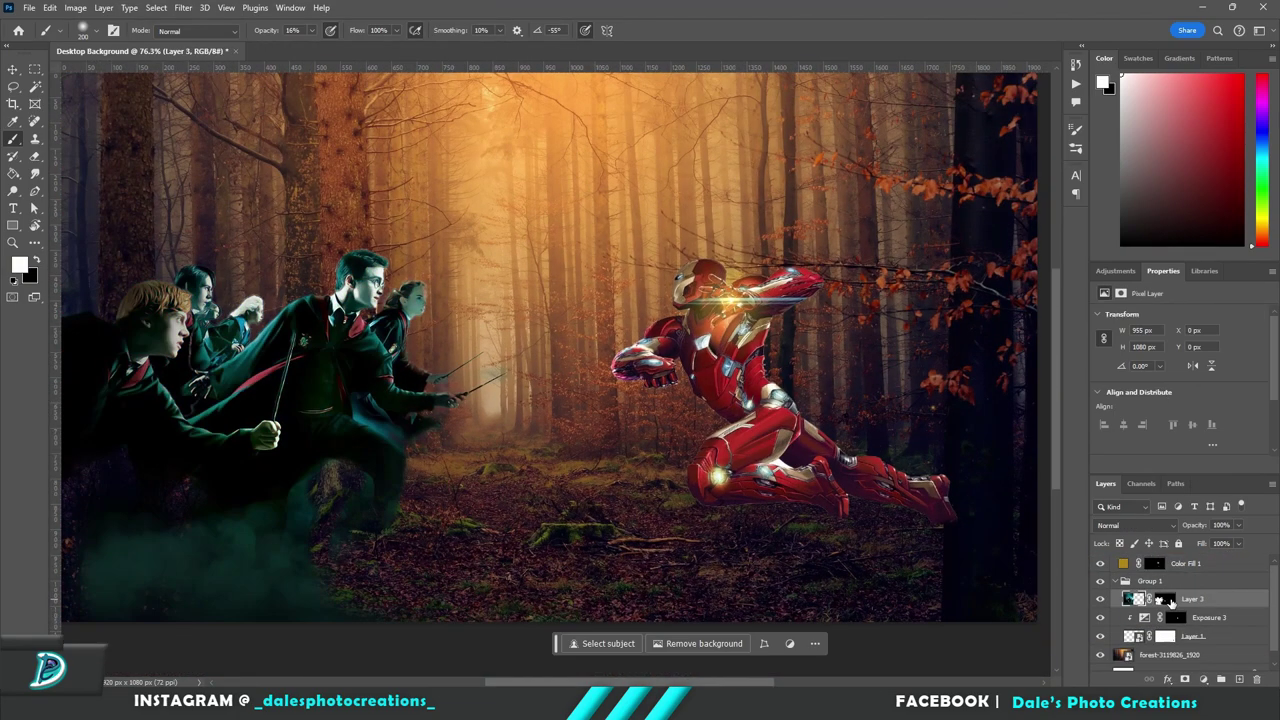
{"action": "scroll", "coordinate": [570, 375], "scroll_direction": "down", "scroll_amount": 1}
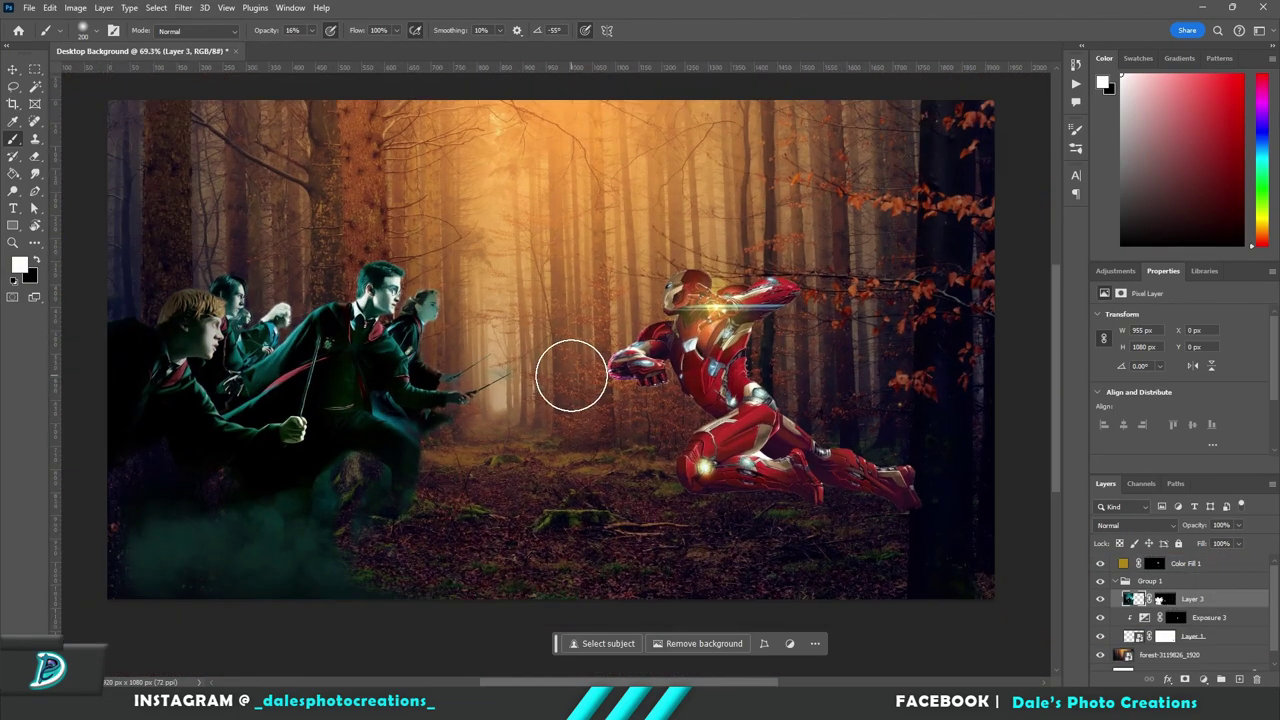
Add a solid blue colour fill layer above the gold fill layer
{"action": "left_click", "coordinate": [1184, 563]}
{"action": "left_click", "coordinate": [1239, 679]}
{"action": "key", "text": "ctrl+z"}
{"action": "left_click", "coordinate": [1204, 679]}
{"action": "left_click", "coordinate": [1242, 447]}
{"action": "left_click", "coordinate": [423, 537]}
{"action": "left_click", "coordinate": [383, 477]}
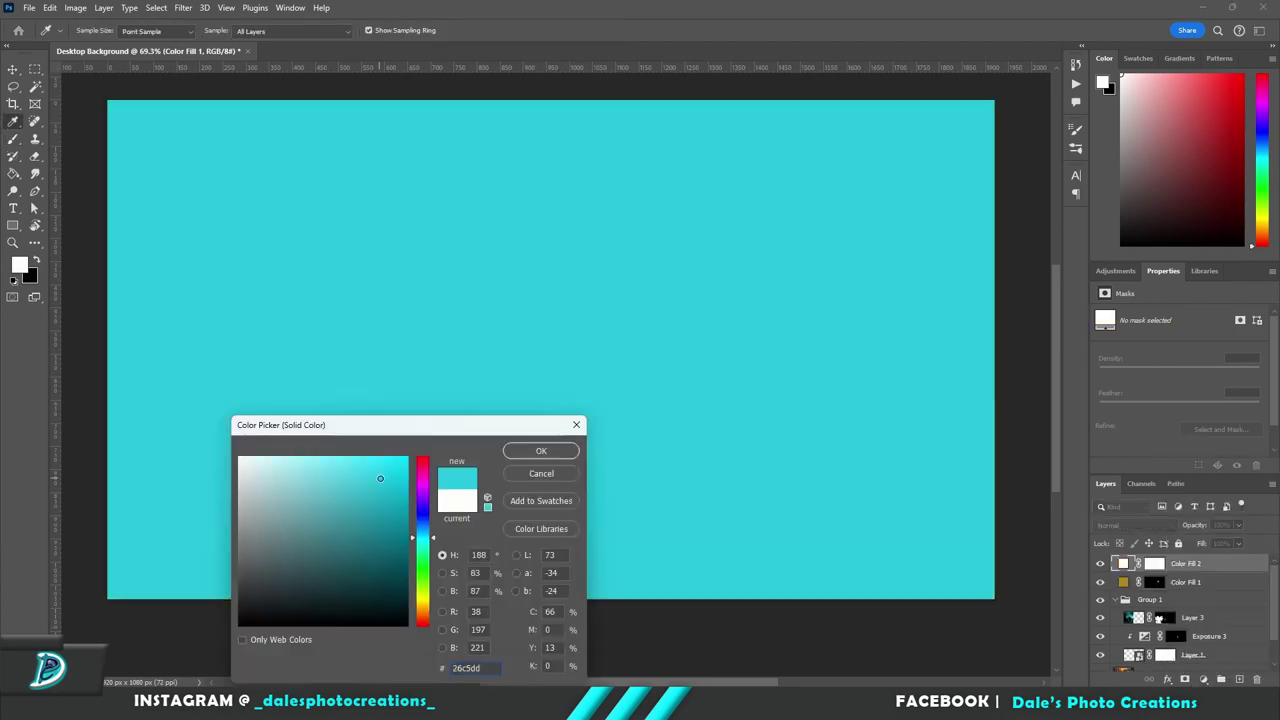
{"action": "left_click", "coordinate": [423, 519]}
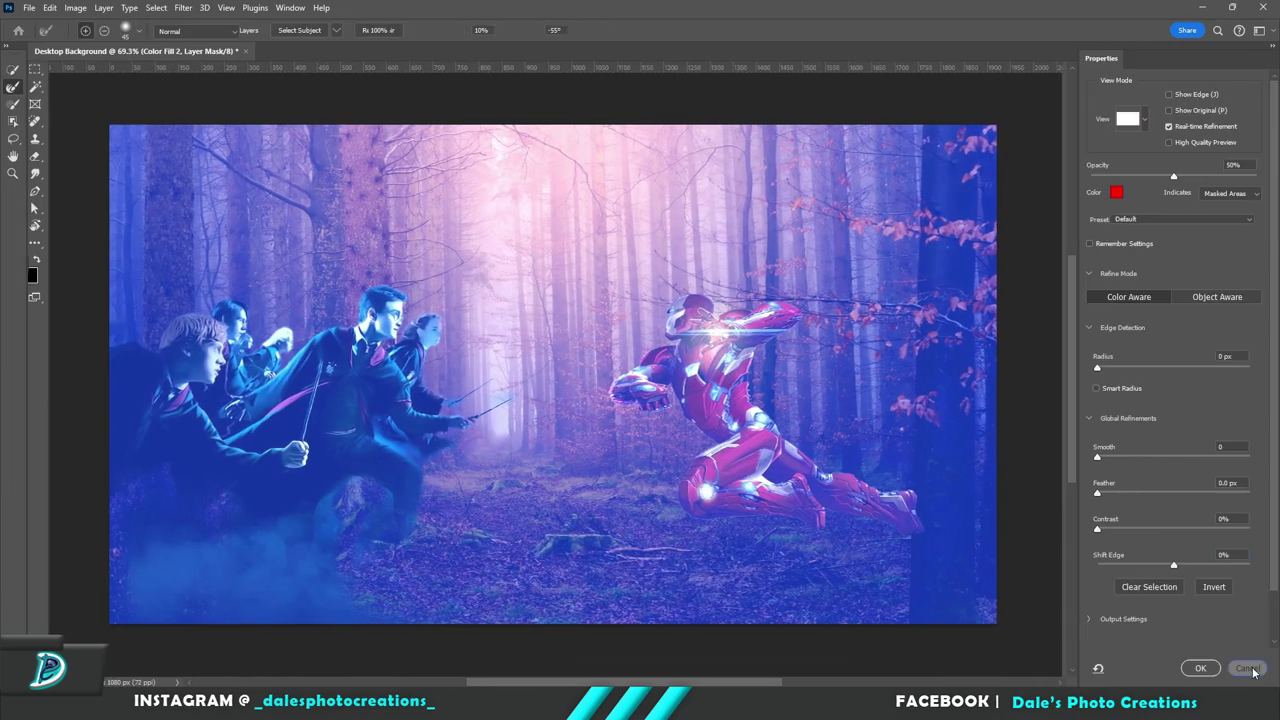
Hide the blue fill with a black mask and paint a blue glow on it at Harry's wand tip
{"action": "left_click", "coordinate": [1247, 668]}
{"action": "scroll", "coordinate": [494, 414], "scroll_direction": "up", "scroll_amount": 3}
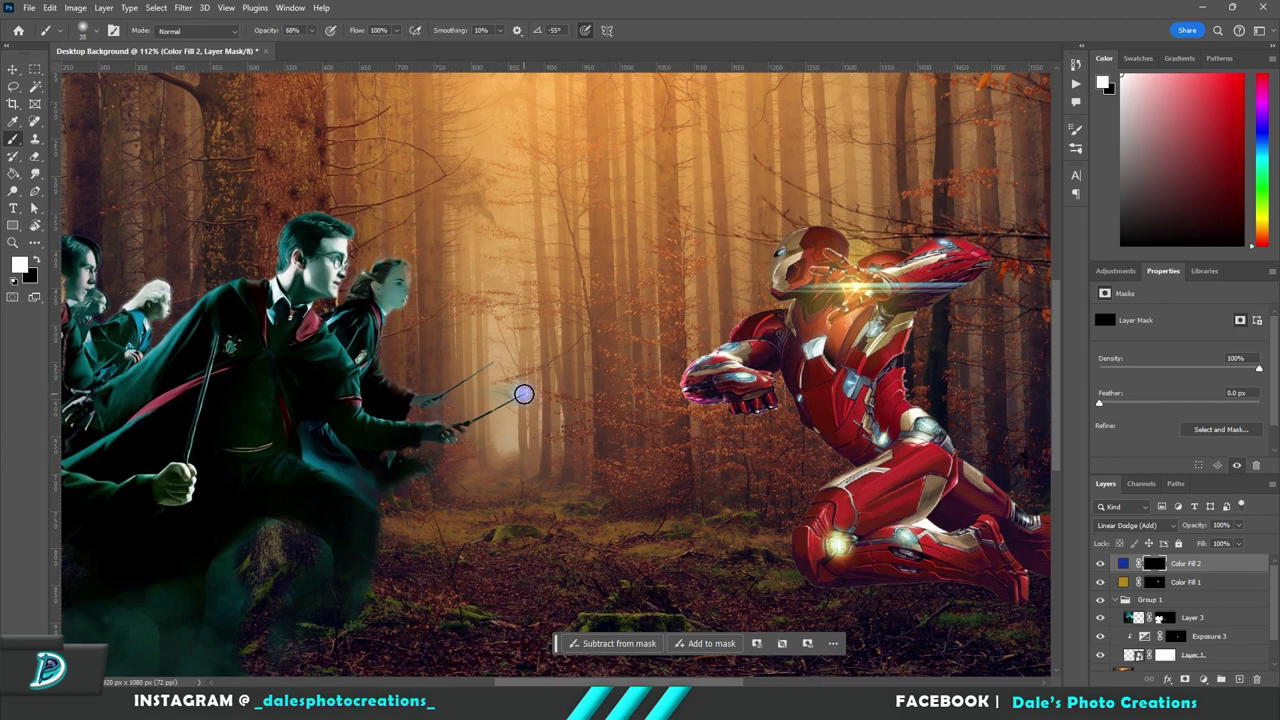
{"action": "left_click", "coordinate": [529, 395]}
{"action": "scroll", "coordinate": [675, 447], "scroll_direction": "up", "scroll_amount": 5}
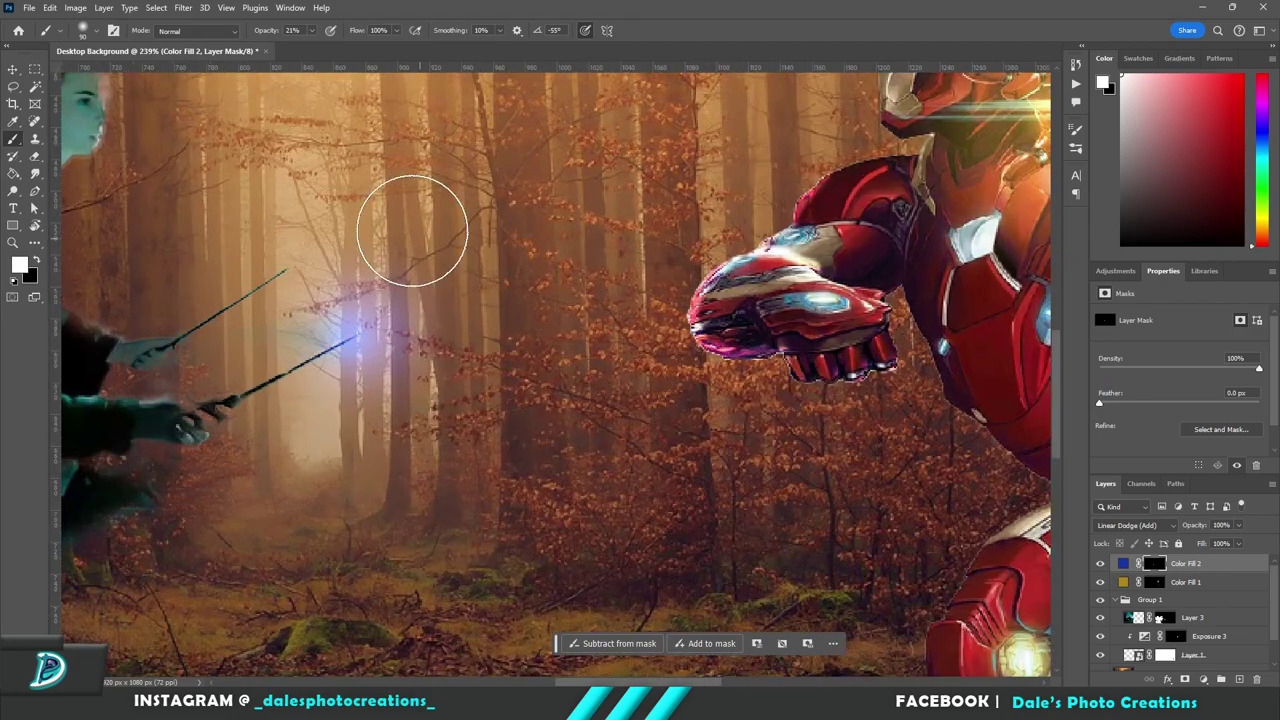
On a new layer, paint small white dots on the two forward wand tips with a size 10 brush at 100% opacity
{"action": "left_click", "coordinate": [1239, 679]}
{"action": "left_click", "coordinate": [364, 345]}
{"action": "key", "text": "["}
{"action": "key", "text": "["}
{"action": "key", "text": "["}
{"action": "key", "text": "["}
{"action": "key", "text": "["}
{"action": "key", "text": "["}
{"action": "key", "text": "["}
{"action": "key", "text": "["}
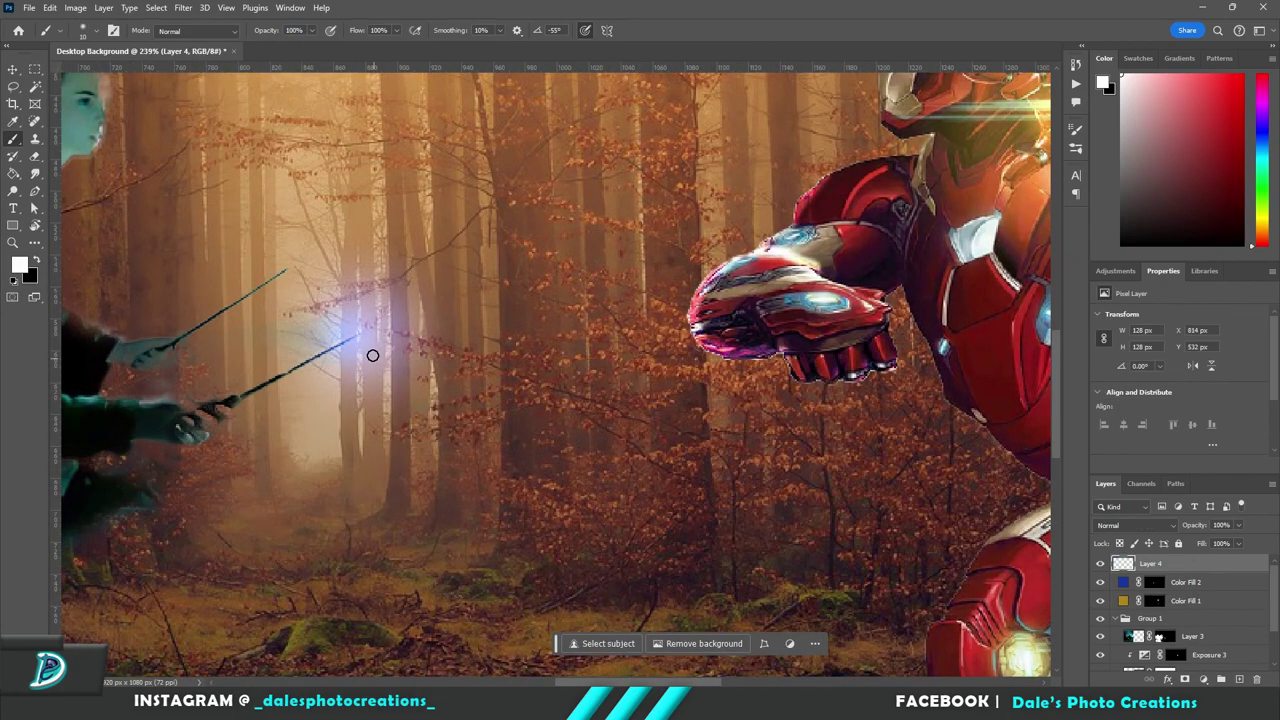
{"action": "left_click", "coordinate": [362, 334]}
{"action": "scroll", "coordinate": [430, 366], "scroll_direction": "down", "scroll_amount": 5}
{"action": "scroll", "coordinate": [380, 335], "scroll_direction": "up", "scroll_amount": 5}
{"action": "left_click", "coordinate": [349, 312]}
{"action": "scroll", "coordinate": [489, 372], "scroll_direction": "down", "scroll_amount": 4}
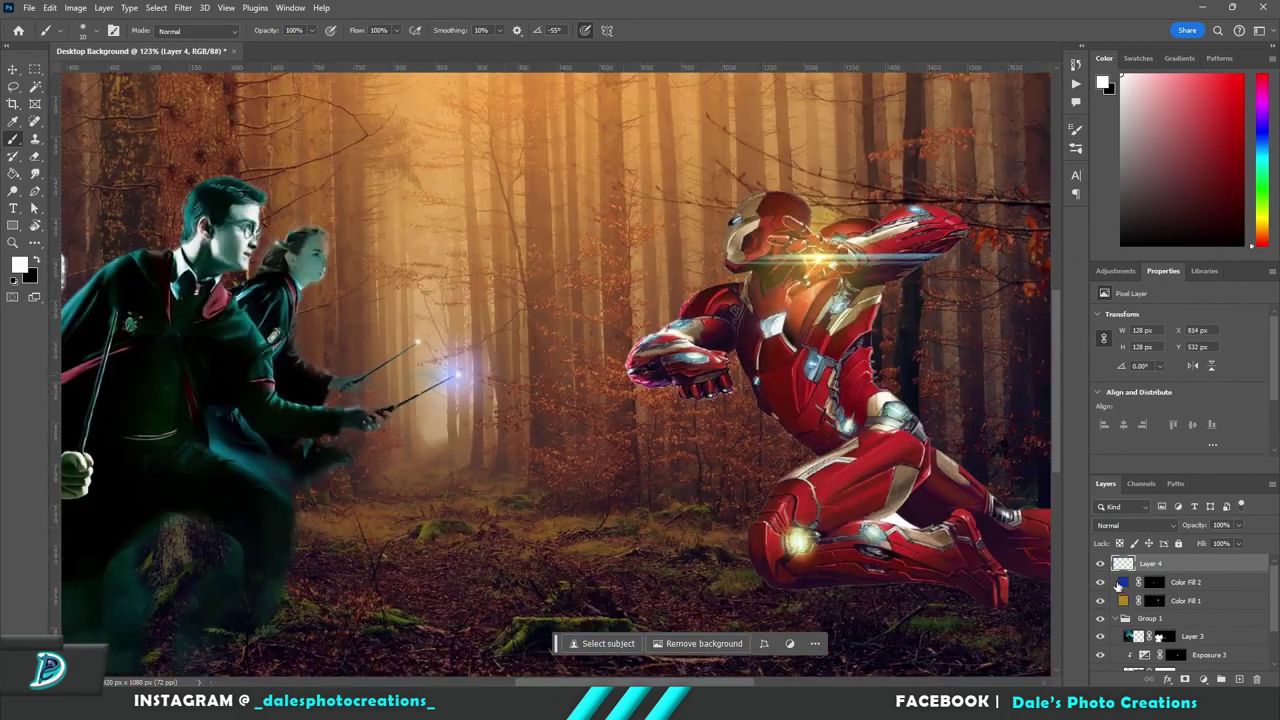
Try a soft white glow at the girl's wand tip on a new layer with 15% brush opacity
{"action": "scroll", "coordinate": [423, 357], "scroll_direction": "up", "scroll_amount": 5}
{"action": "key", "text": "1"}
{"action": "key", "text": "5"}
{"action": "key", "text": "ctrl+shift+alt+n"}
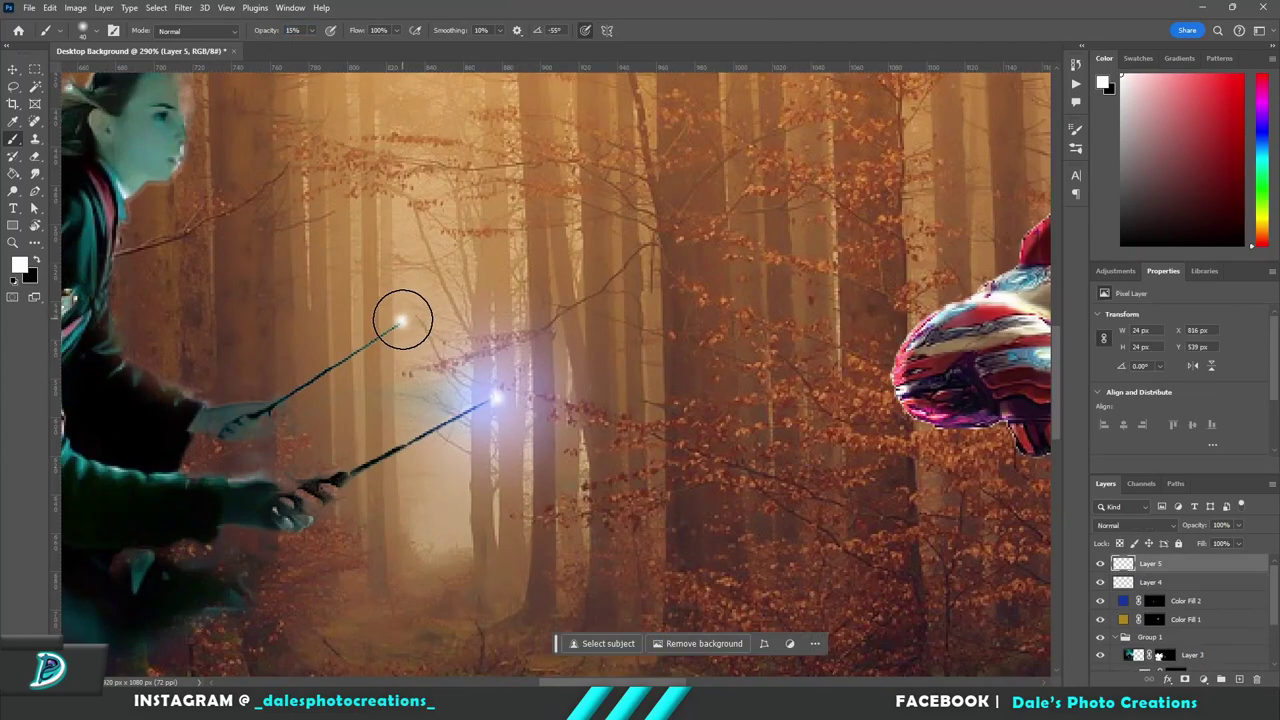
Paint a blue glow at the girl's wand tip on the blue fill's mask with a size 40 brush at 64% opacity
{"action": "left_click", "coordinate": [1154, 601]}
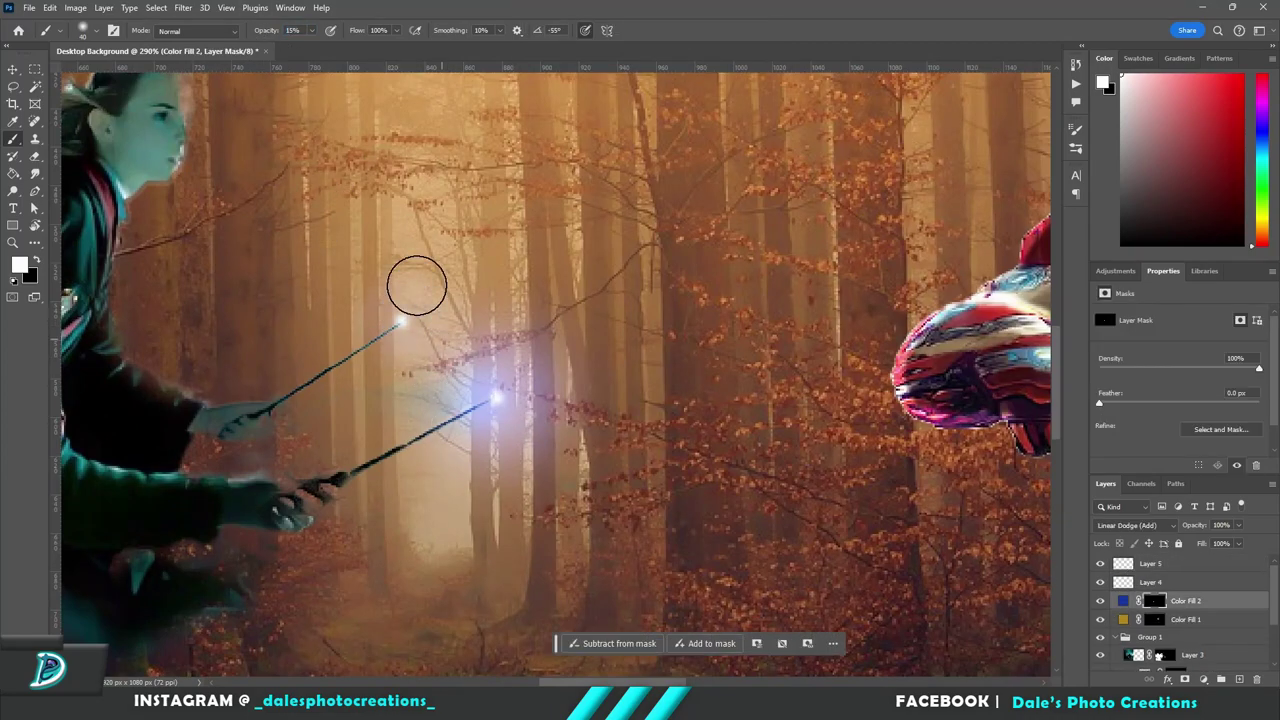
{"action": "key", "text": "6"}
{"action": "key", "text": "4"}
{"action": "left_click", "coordinate": [405, 320]}
{"action": "scroll", "coordinate": [480, 665], "scroll_direction": "down", "scroll_amount": 3}
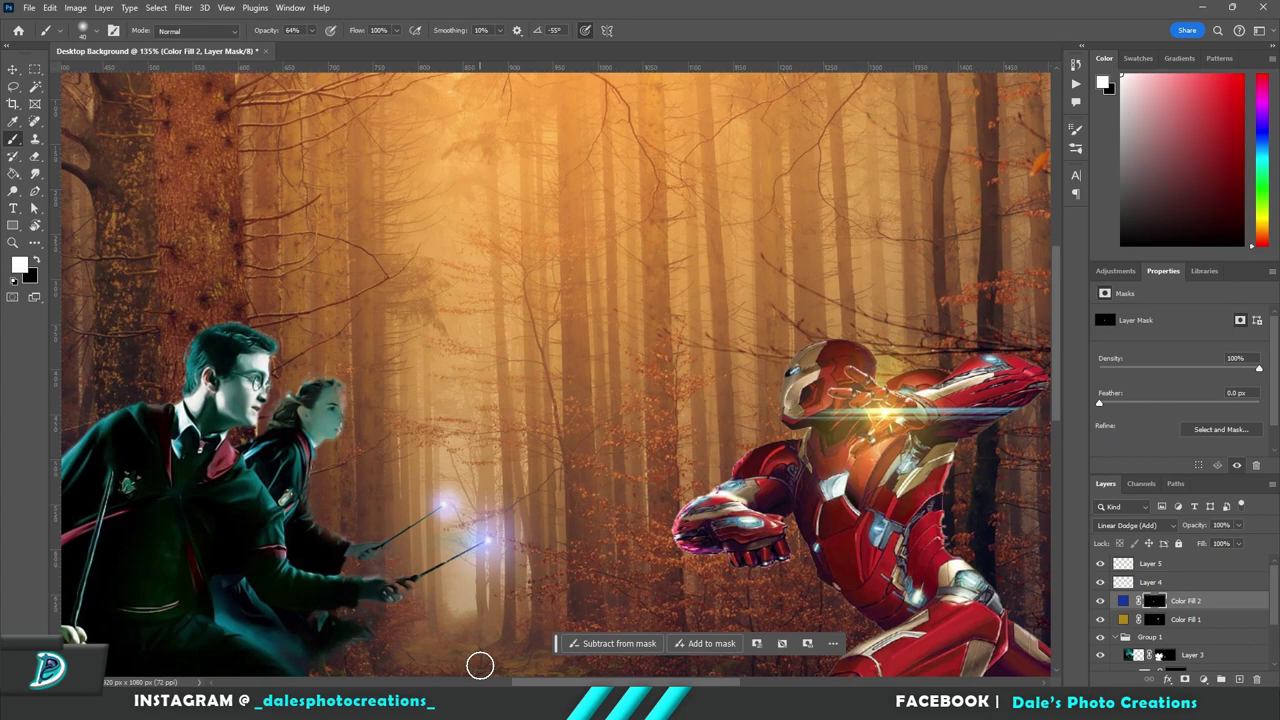
Group the artwork layers and add a Photo Filter adjustment above the group
{"action": "key", "text": "ctrl+0"}
{"action": "left_click", "coordinate": [1210, 562]}
{"action": "scroll", "coordinate": [1217, 651], "scroll_direction": "down", "scroll_amount": 3}
{"action": "left_click", "coordinate": [1180, 569]}
{"action": "left_click", "coordinate": [1122, 271]}
{"action": "left_click", "coordinate": [1112, 328]}
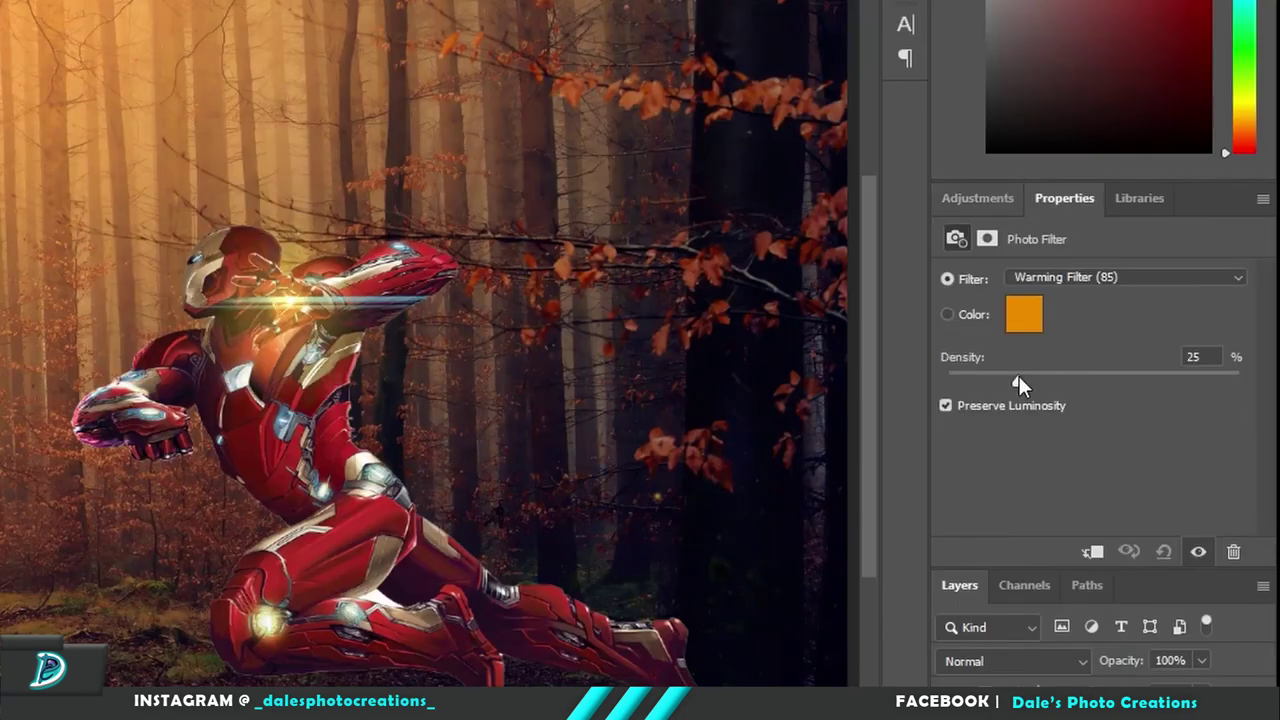
Set the photo filter to Cooling Filter (80) at 100% density
{"action": "left_click", "coordinate": [1120, 277]}
{"action": "left_click", "coordinate": [1125, 354]}
{"action": "left_click", "coordinate": [1068, 374]}
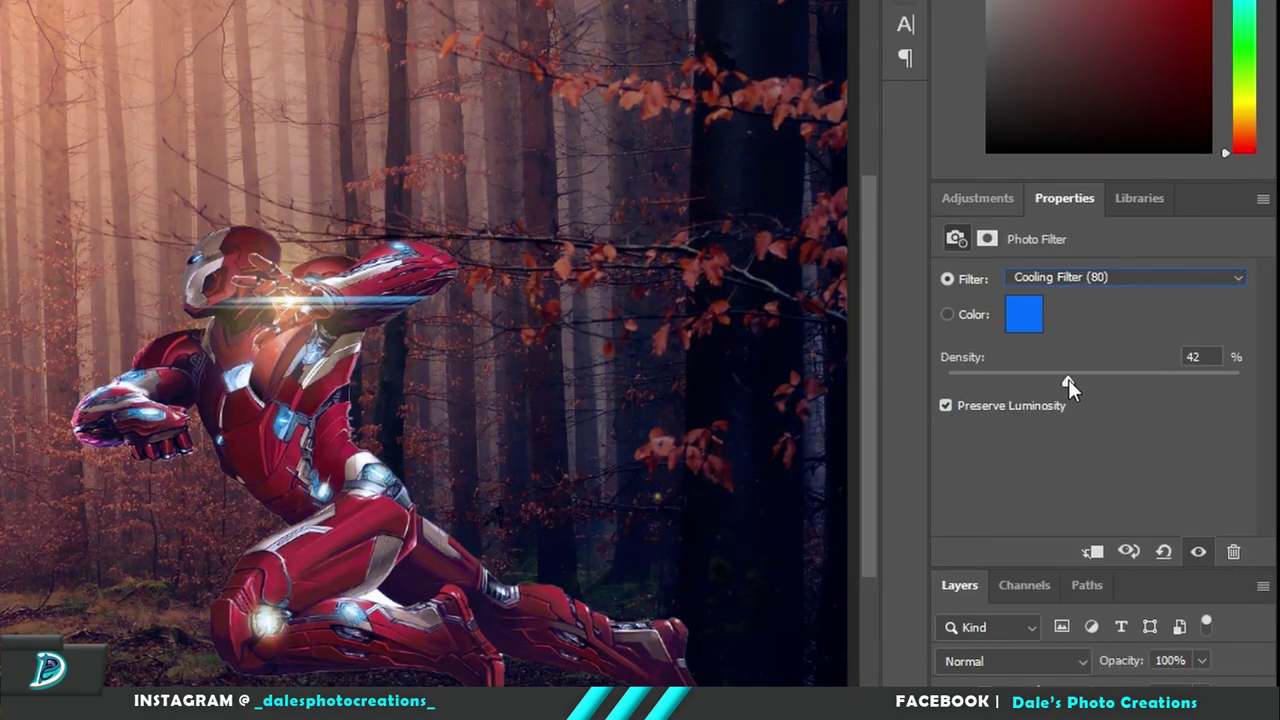
{"action": "left_click_drag", "start_coordinate": [1068, 379], "coordinate": [1239, 381]}
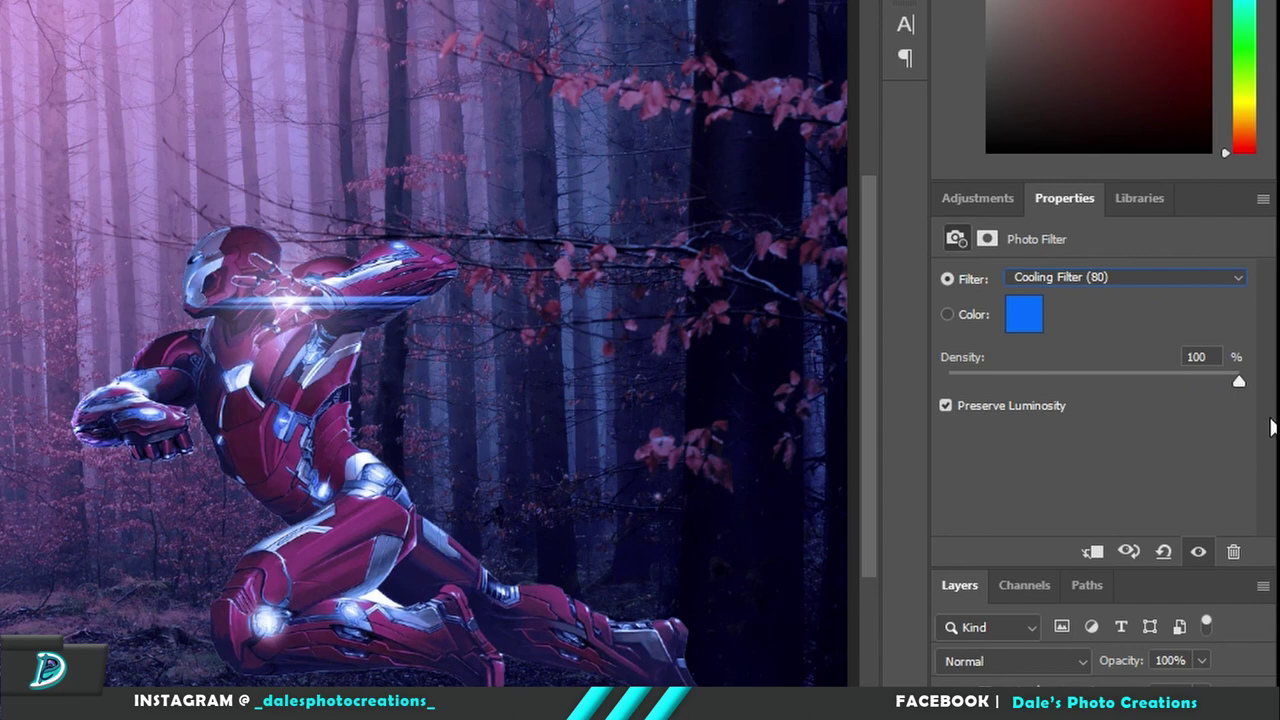
Add a Color Balance adjustment clipped to the Harry Potter characters' layer
{"action": "left_click", "coordinate": [1130, 712]}
{"action": "left_click", "coordinate": [1130, 715]}
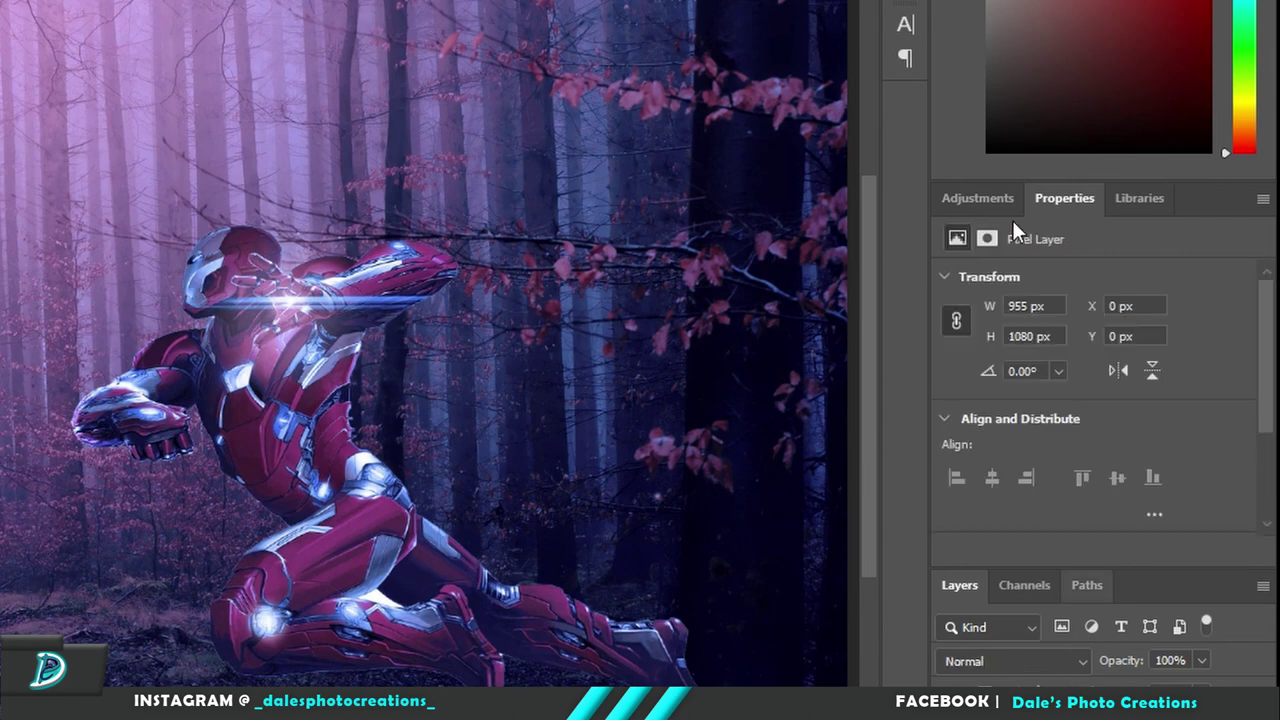
{"action": "left_click", "coordinate": [978, 198]}
{"action": "left_click", "coordinate": [988, 300]}
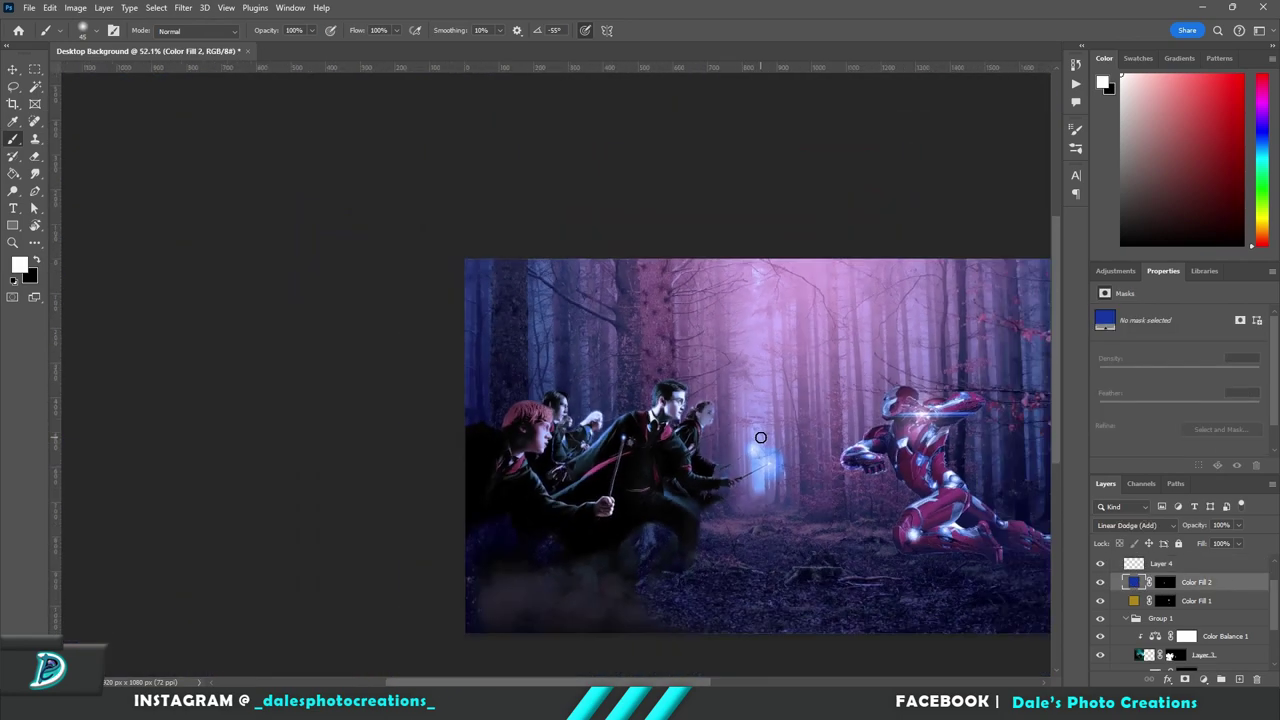
Paint a soft blue glow at the red-haired boy's wand tip on the blue fill's mask, using a size 80 brush at 26% opacity
{"action": "scroll", "coordinate": [676, 439], "scroll_direction": "up", "scroll_amount": 13}
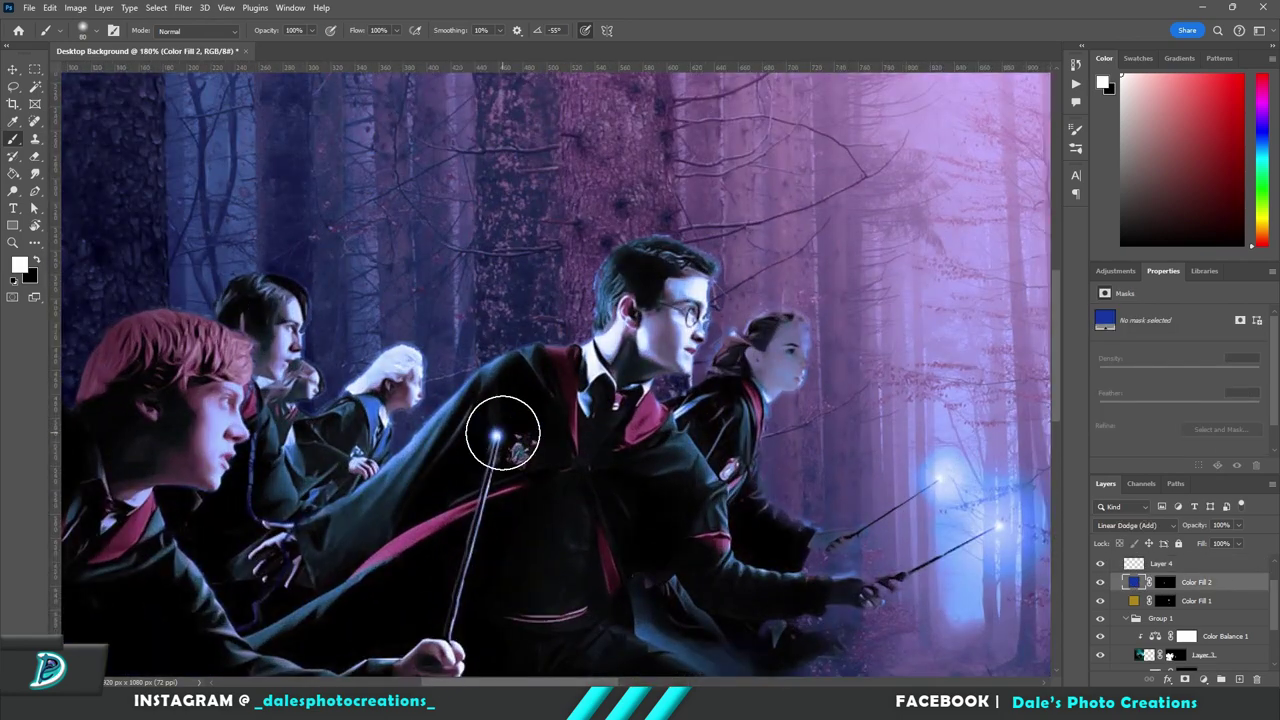
{"action": "left_click_drag", "start_coordinate": [273, 32], "coordinate": [224, 32]}
{"action": "left_click", "coordinate": [1204, 655]}
{"action": "left_click", "coordinate": [1197, 582]}
{"action": "left_click", "coordinate": [1165, 582]}
{"action": "left_click", "coordinate": [497, 436]}
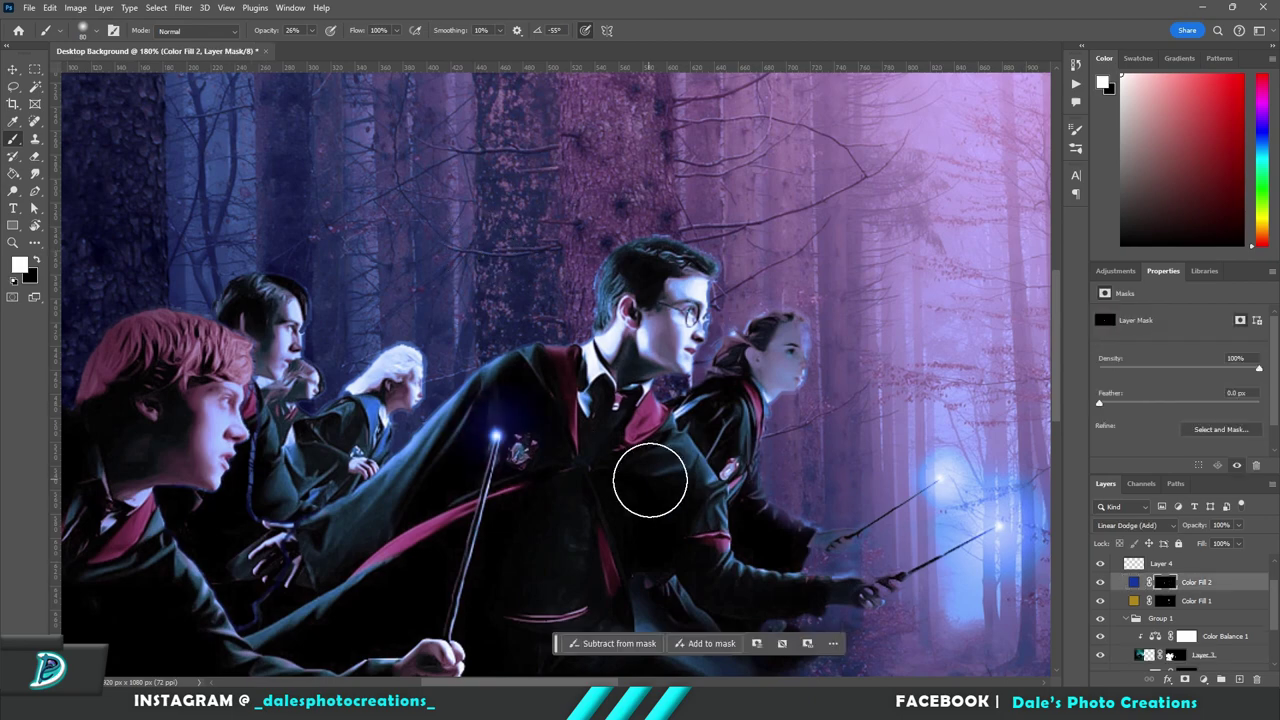
{"action": "key", "text": "ctrl+0"}
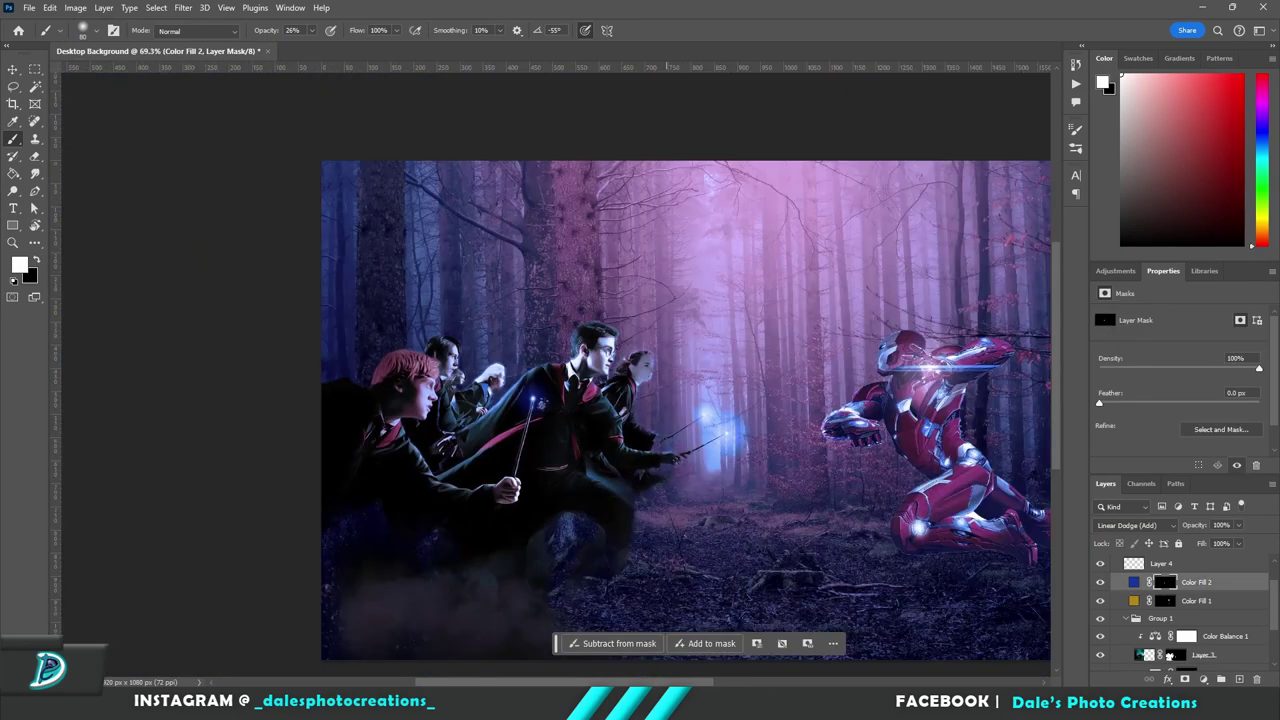
Clip a Brightness/Contrast adjustment to the Iron Man layer with contrast at 100 and the brightness lowered
{"action": "scroll", "coordinate": [1240, 622], "scroll_direction": "down", "scroll_amount": 4}
{"action": "left_click", "coordinate": [1228, 624]}
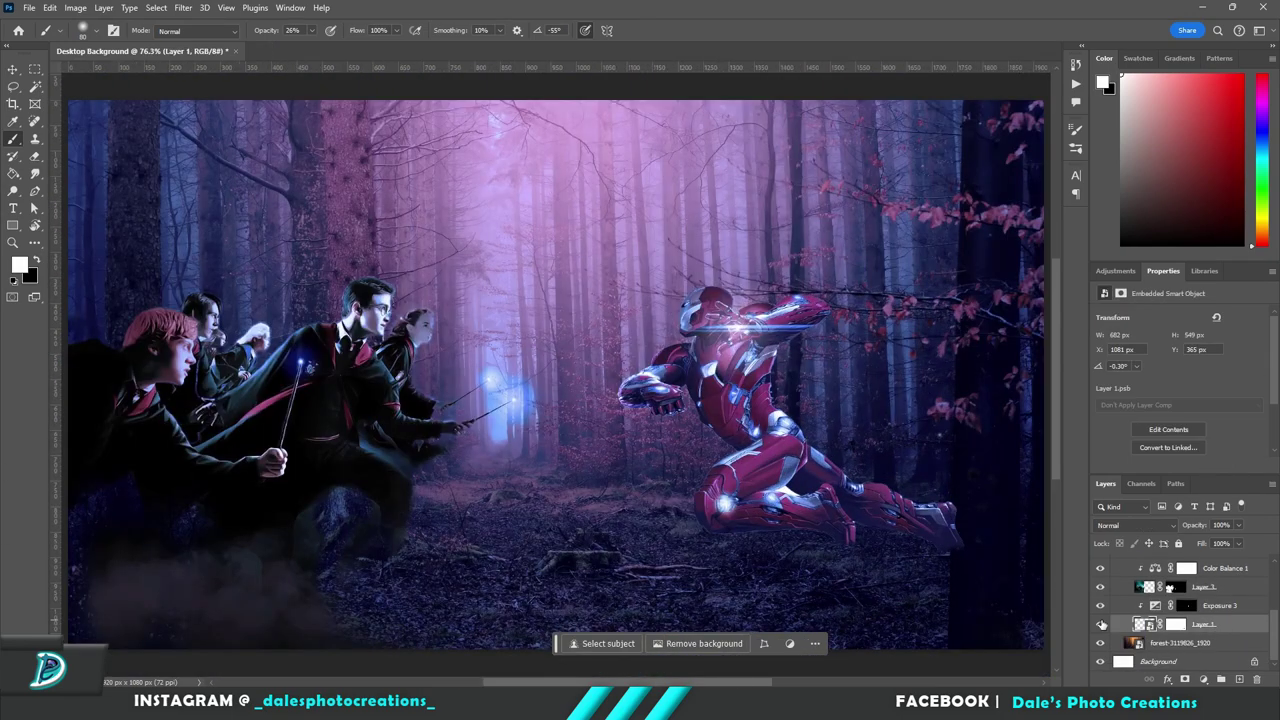
{"action": "left_click", "coordinate": [1115, 271]}
{"action": "left_click_drag", "start_coordinate": [1111, 390], "coordinate": [1244, 390]}
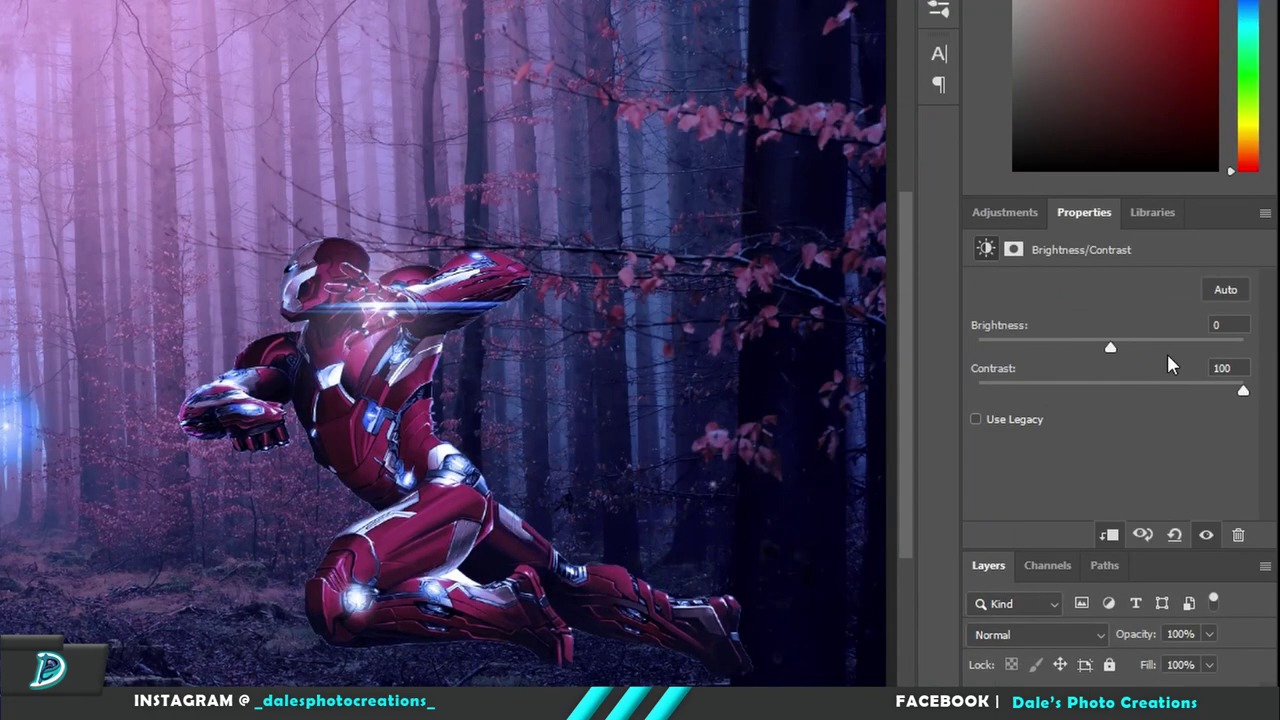
{"action": "left_click_drag", "start_coordinate": [1111, 347], "coordinate": [1066, 345]}
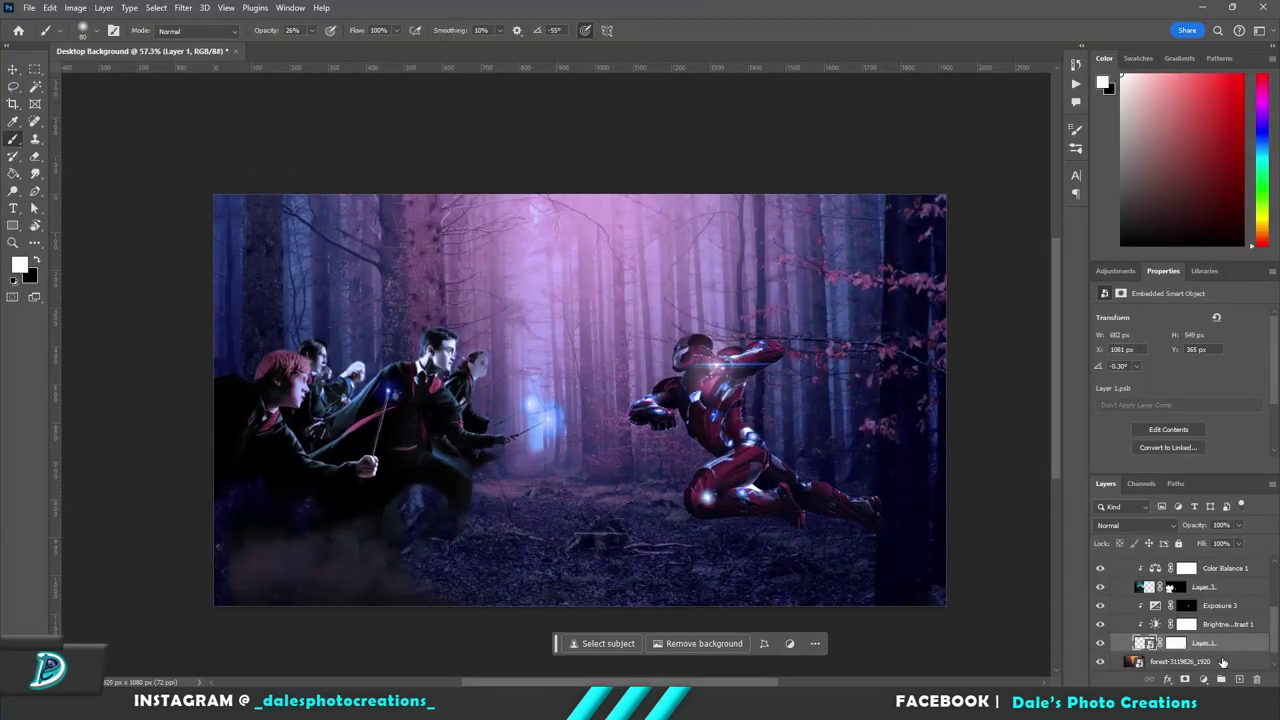
Add a new layer beneath the Iron Man layer and paint a black ground shadow about 618 px wide under his legs
{"action": "left_click", "coordinate": [1240, 607]}
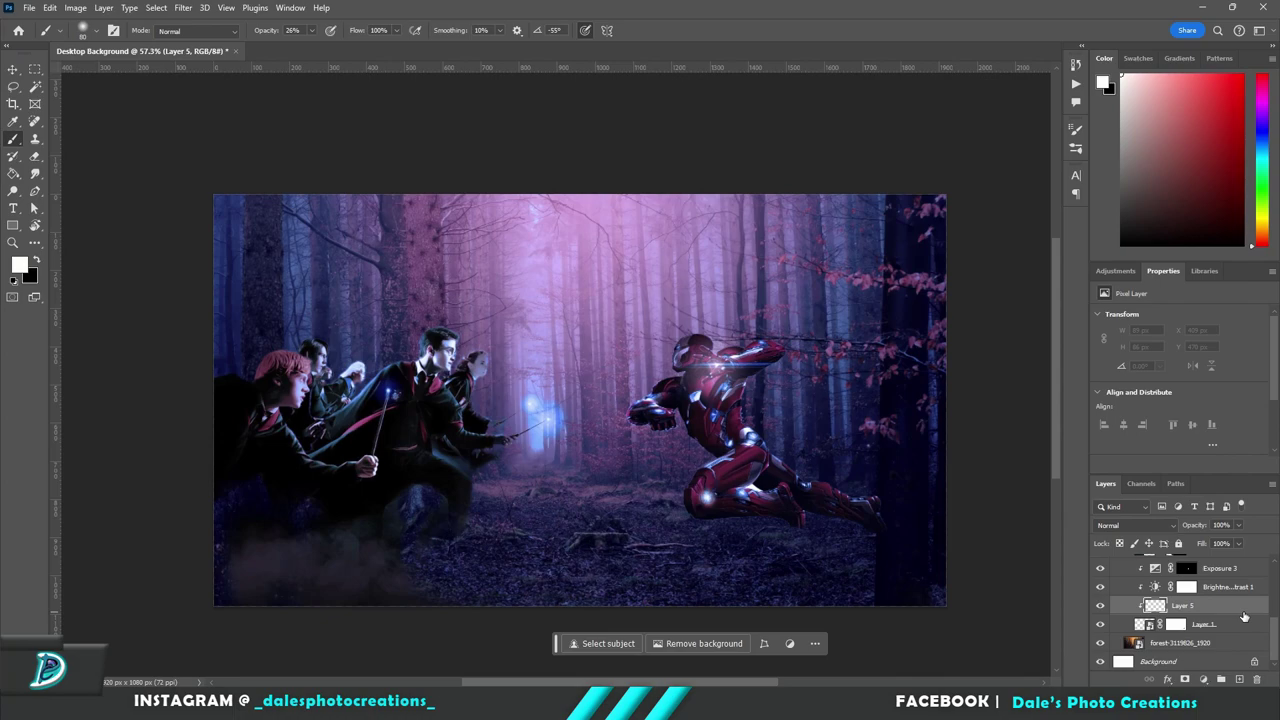
{"action": "scroll", "coordinate": [1244, 617], "scroll_direction": "up", "scroll_amount": 3}
{"action": "scroll", "coordinate": [1240, 620], "scroll_direction": "down", "scroll_amount": 2}
{"action": "left_click_drag", "start_coordinate": [1217, 625], "coordinate": [1200, 580]}
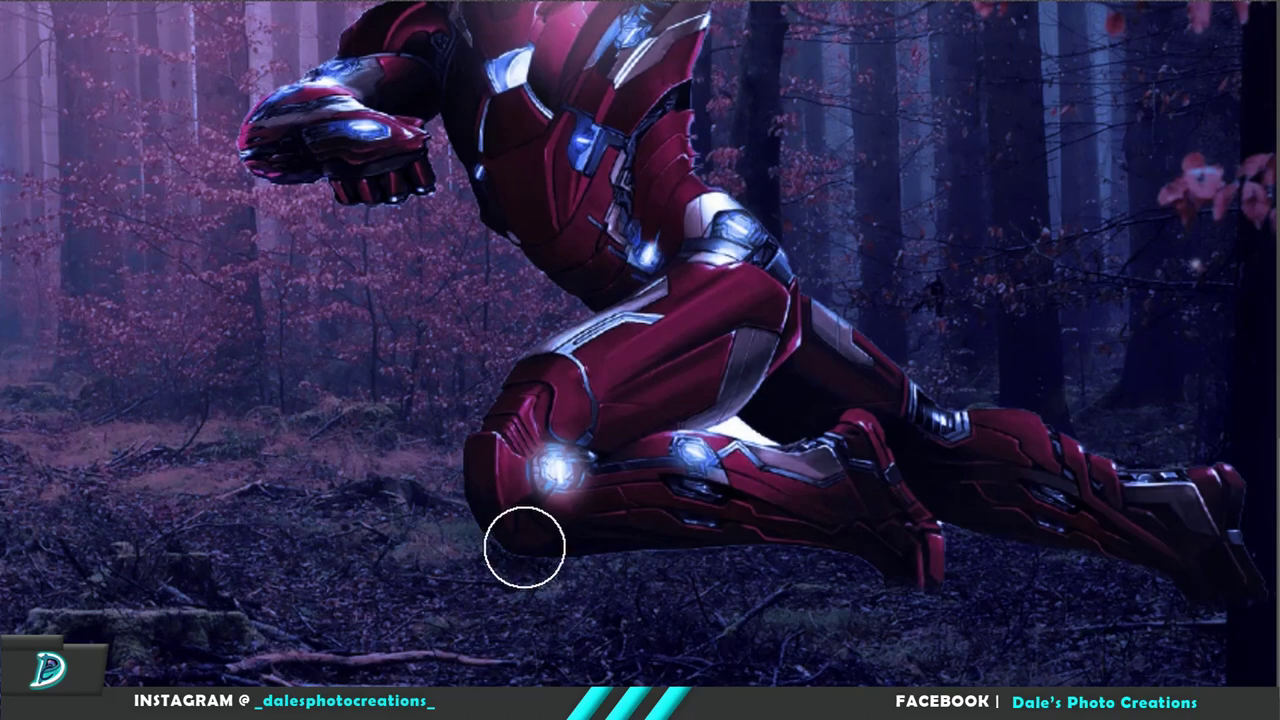
{"action": "mouse_move", "coordinate": [565, 550]}
{"action": "left_mouse_down"}
{"action": "mouse_move", "coordinate": [643, 548]}
{"action": "mouse_move", "coordinate": [726, 530]}
{"action": "mouse_move", "coordinate": [574, 546]}
{"action": "mouse_move", "coordinate": [717, 566]}
{"action": "mouse_move", "coordinate": [980, 522]}
{"action": "mouse_move", "coordinate": [1160, 557]}
{"action": "left_mouse_up"}
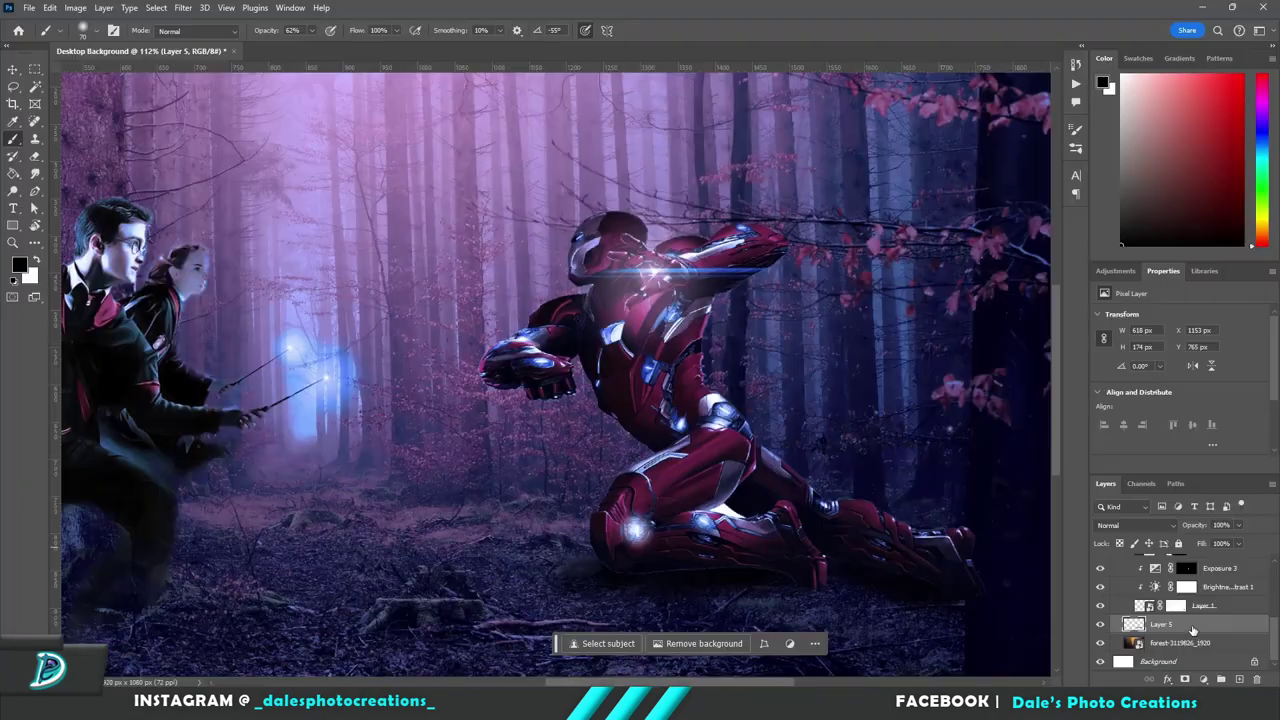
Touch up the edge of Iron Man's rear foot on his layer mask so it blends into the ground
{"action": "left_click", "coordinate": [1177, 606]}
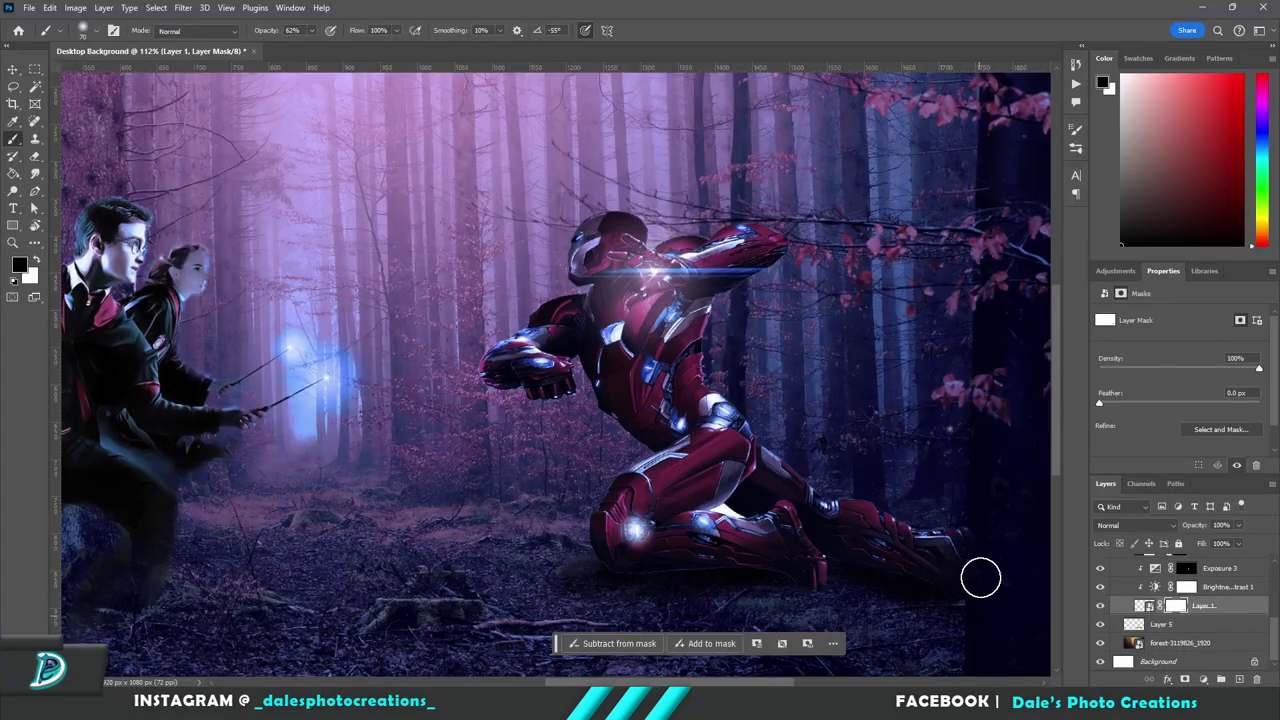
{"action": "key", "text": "x"}
{"action": "key", "text": "ctrl+0"}
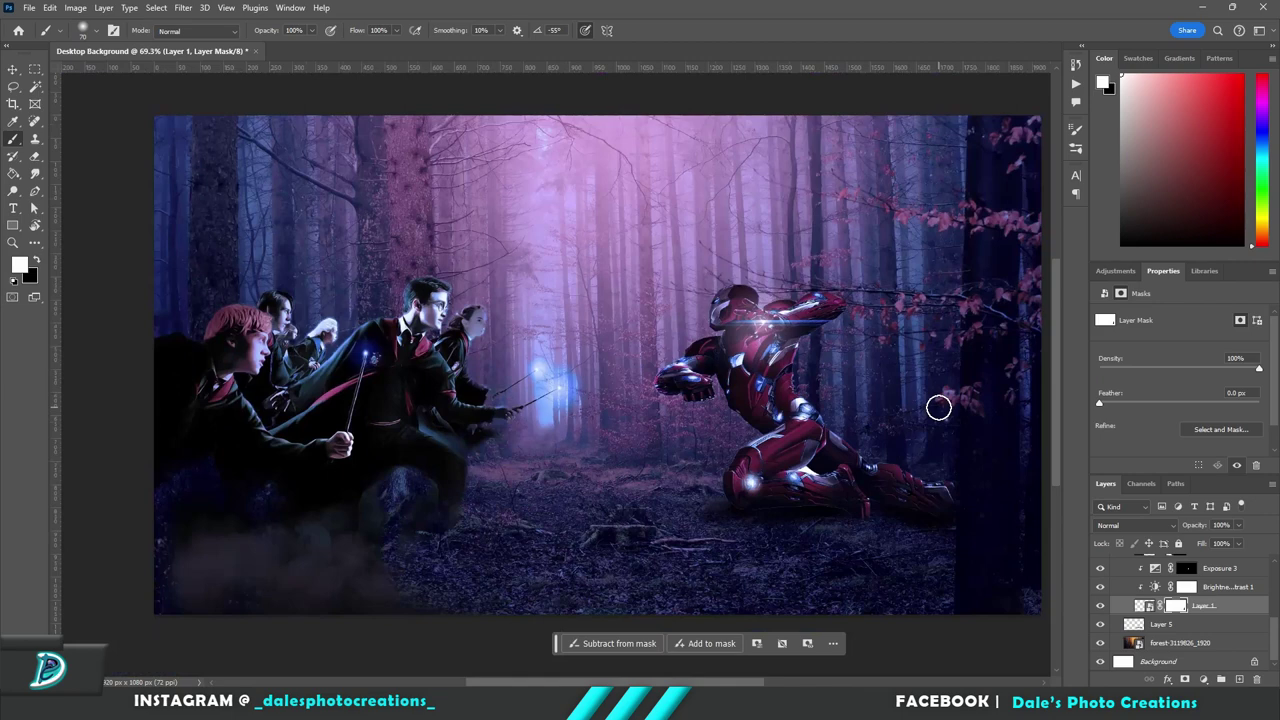
{"action": "scroll", "coordinate": [938, 407], "scroll_direction": "down", "scroll_amount": 1}
{"action": "scroll", "coordinate": [1158, 604], "scroll_direction": "up", "scroll_amount": 4}
{"action": "scroll", "coordinate": [1055, 606], "scroll_direction": "down", "scroll_amount": 4}
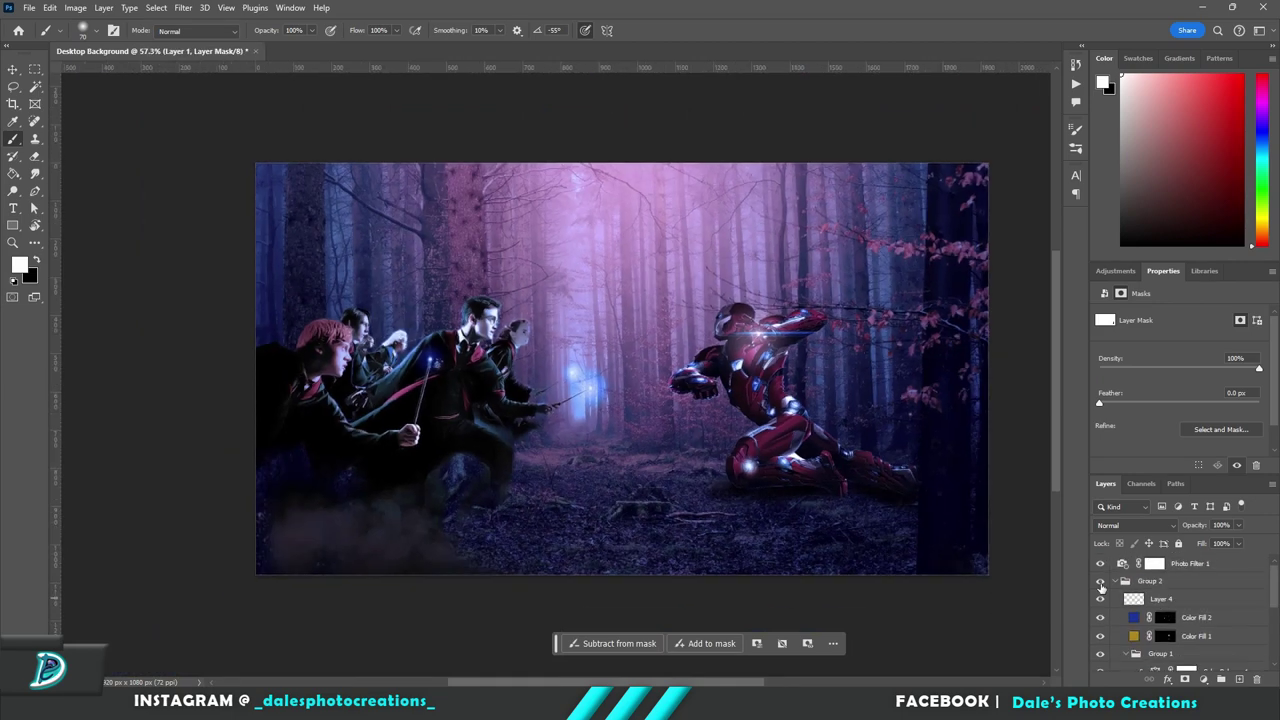
Paint white on the Harry Potter characters' layer mask to extend the smoke across the ground beneath them
{"action": "left_click", "coordinate": [1177, 579]}
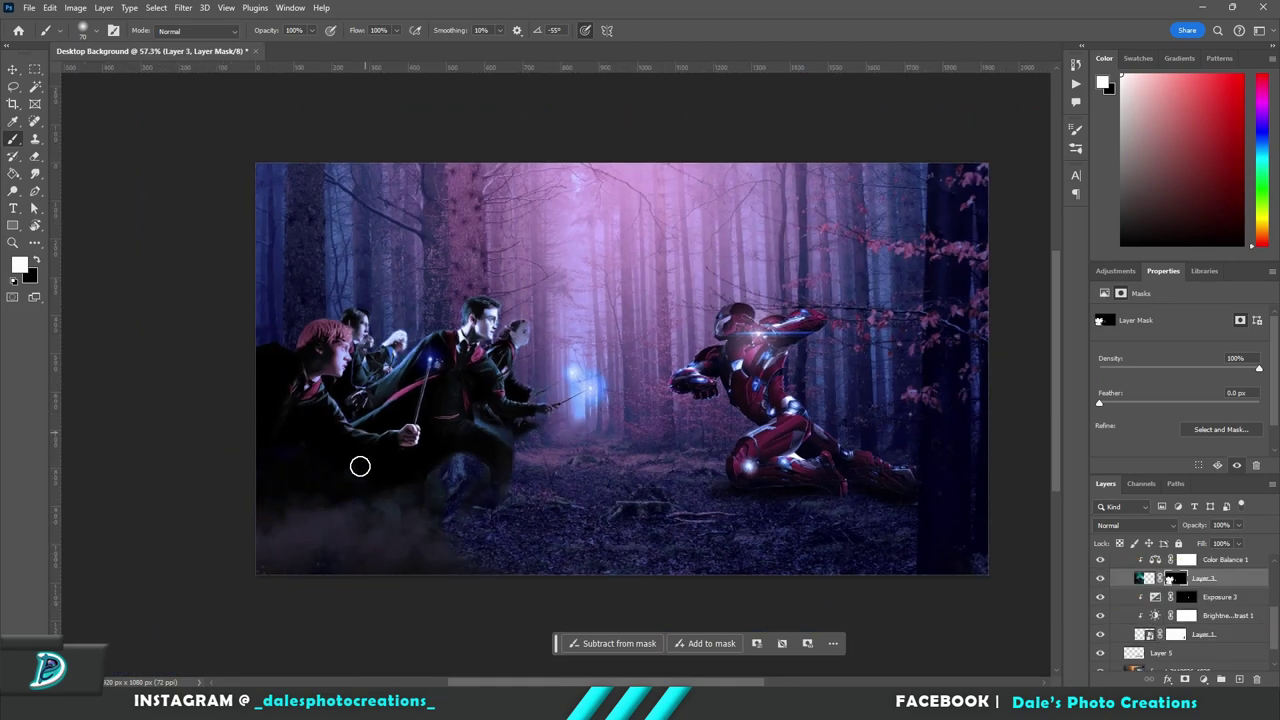
{"action": "left_click_drag", "start_coordinate": [480, 535], "coordinate": [542, 554]}
{"action": "key", "text": "ctrl+j"}
{"action": "key", "text": "v"}
{"action": "key", "text": "ctrl+z"}
{"action": "key", "text": "ctrl+z"}
Add a layer clipped to the characters, sample the dark smoke colour and paint it over the ground in front of them
{"action": "left_click", "coordinate": [1231, 585]}
{"action": "key", "text": "ctrl+shift+alt+n"}
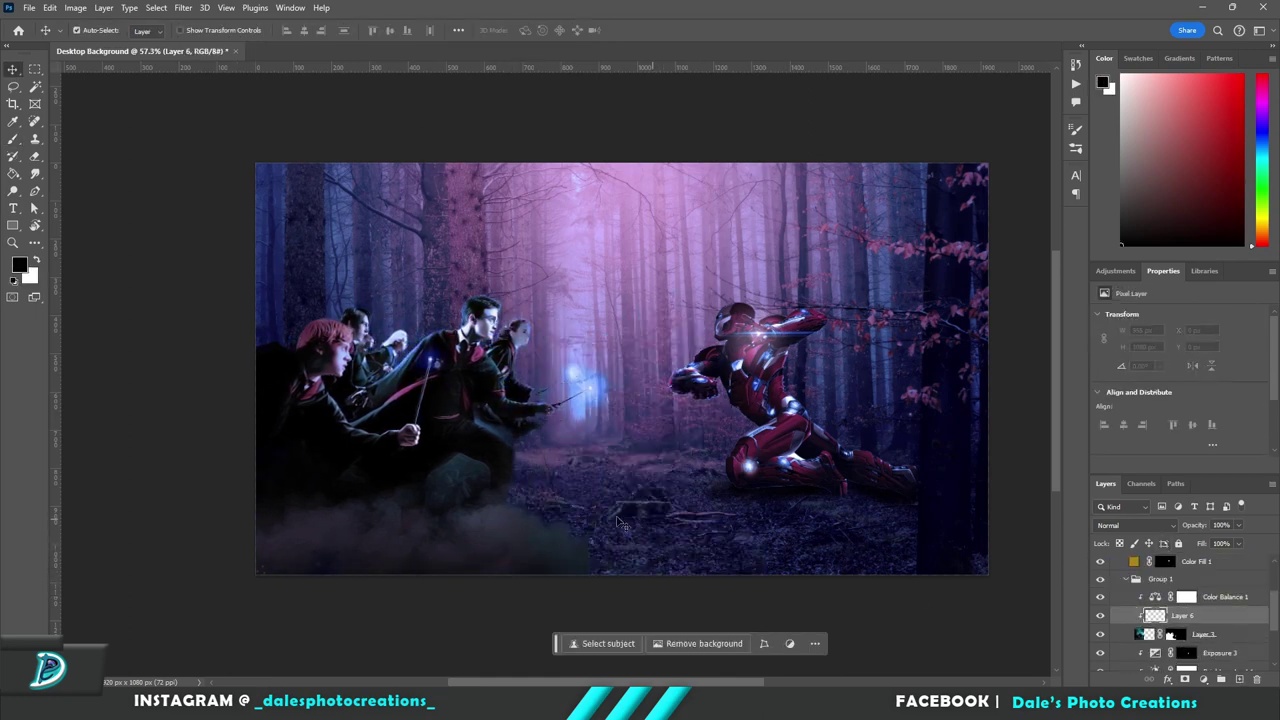
{"action": "key", "text": "ctrl+bracketright"}
{"action": "key", "text": "b"}
{"action": "left_click", "coordinate": [530, 548], "text": "alt"}
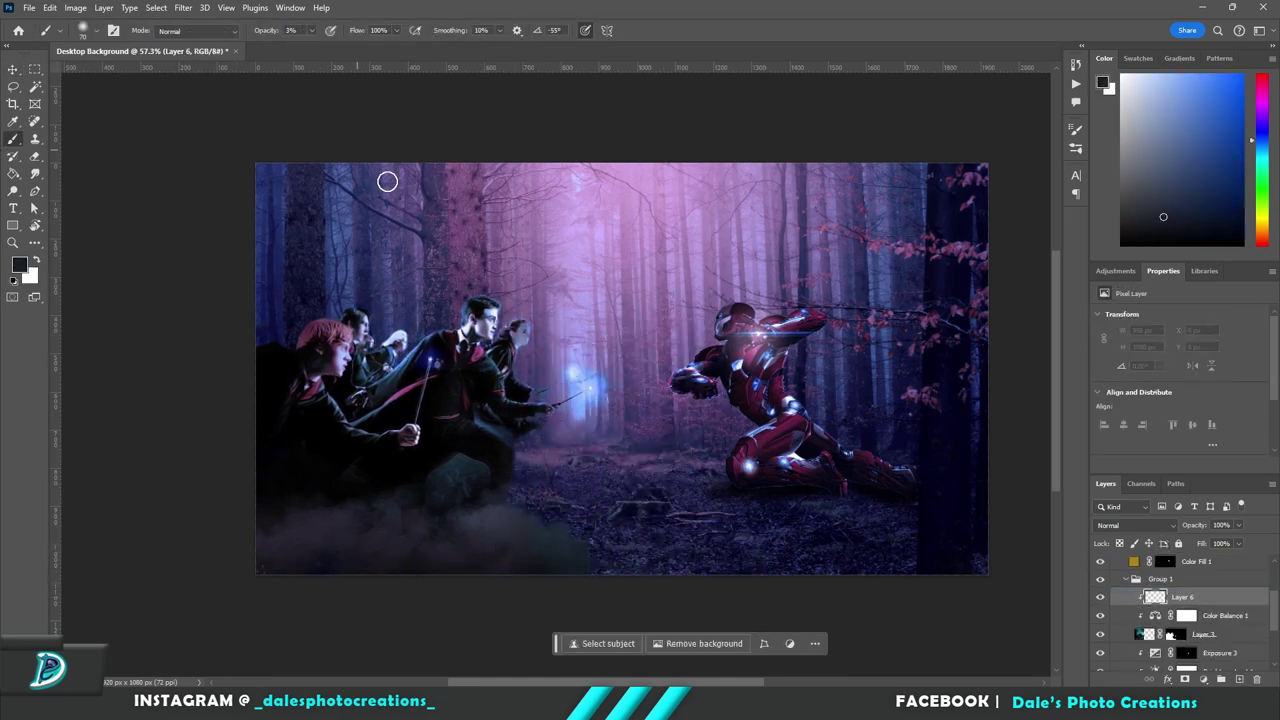
{"action": "key", "text": "bracketleft"}
{"action": "key", "text": "bracketleft"}
{"action": "key", "text": "bracketleft"}
{"action": "left_click_drag", "start_coordinate": [637, 574], "coordinate": [778, 544]}
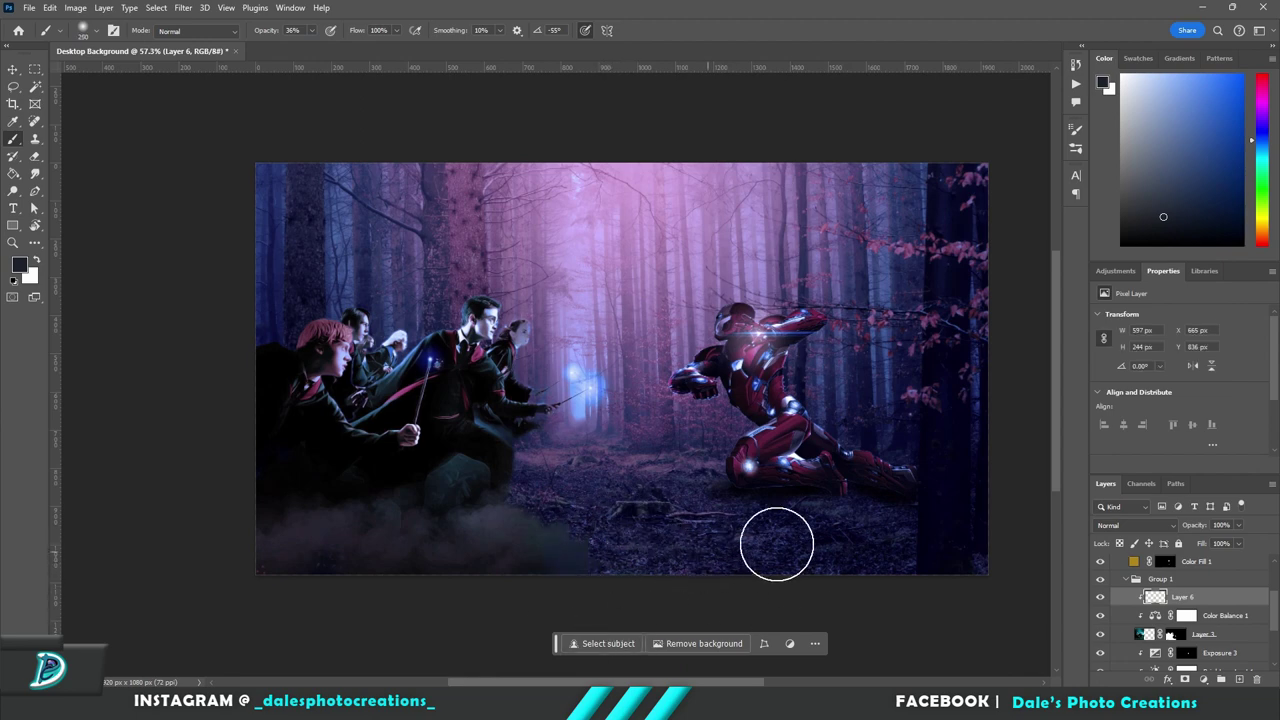
Move the painted layer above Group 1 and paint the dark colour across the whole ground at 100% brush opacity
{"action": "left_click_drag", "start_coordinate": [266, 30], "coordinate": [332, 30]}
{"action": "left_click_drag", "start_coordinate": [1182, 600], "coordinate": [1203, 572]}
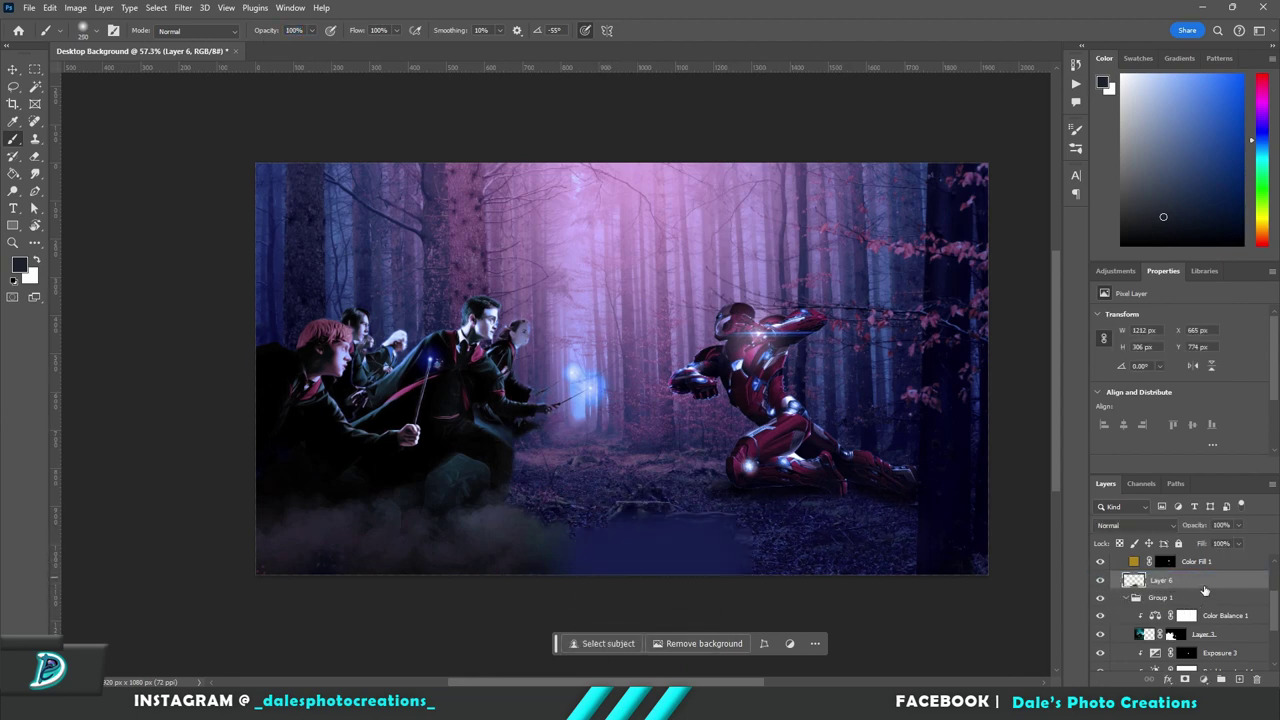
{"action": "left_click_drag", "start_coordinate": [727, 561], "coordinate": [940, 572]}
{"action": "mouse_move", "coordinate": [445, 579]}
{"action": "left_mouse_down"}
{"action": "mouse_move", "coordinate": [476, 529]}
{"action": "mouse_move", "coordinate": [349, 583]}
{"action": "mouse_move", "coordinate": [323, 519]}
{"action": "mouse_move", "coordinate": [481, 504]}
{"action": "mouse_move", "coordinate": [860, 560]}
{"action": "mouse_move", "coordinate": [637, 490]}
{"action": "mouse_move", "coordinate": [776, 557]}
{"action": "left_mouse_up"}
Set the painted layer to Linear Dodge (Add) with 94% opacity and 82% fill, and add a Color Overlay effect
{"action": "left_click", "coordinate": [1135, 525]}
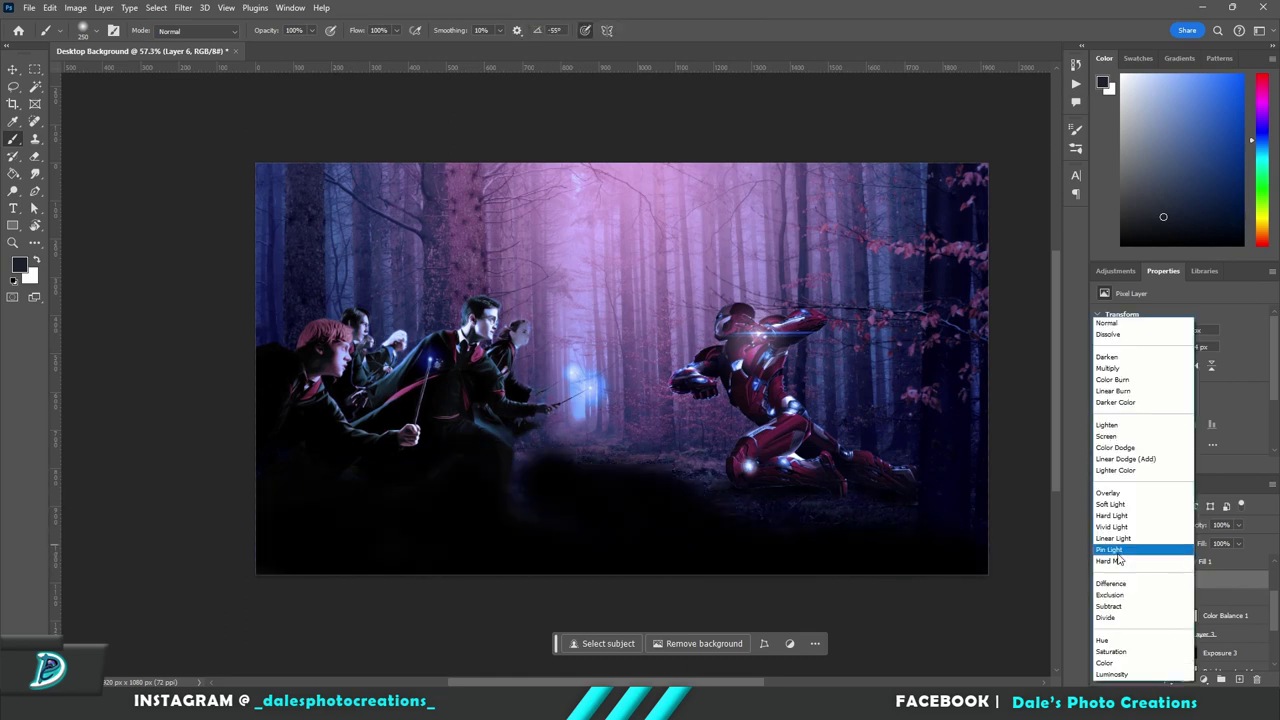
{"action": "left_click", "coordinate": [1133, 459]}
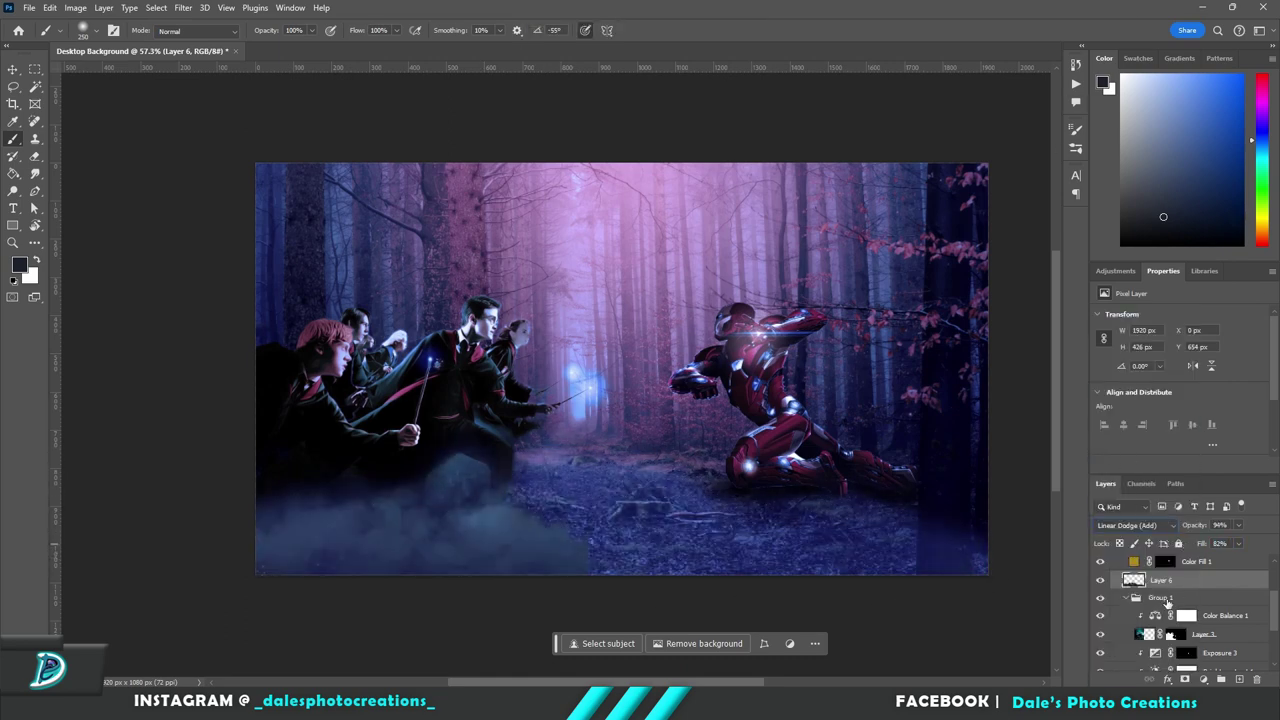
{"action": "double_click", "coordinate": [1259, 581]}
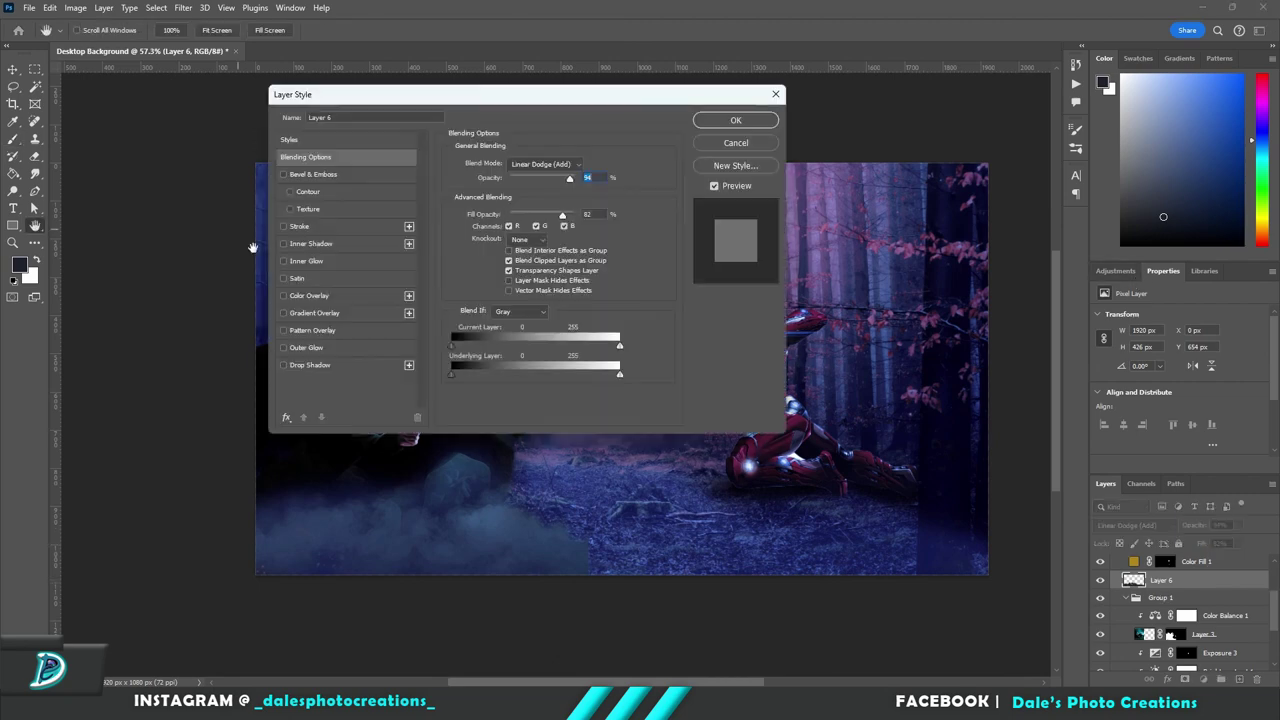
{"action": "left_click", "coordinate": [308, 330]}
{"action": "left_click", "coordinate": [284, 330]}
{"action": "left_click", "coordinate": [284, 313]}
{"action": "left_click", "coordinate": [284, 313]}
{"action": "left_click", "coordinate": [284, 296]}
{"action": "left_click", "coordinate": [312, 296]}
{"action": "left_click", "coordinate": [585, 166]}
{"action": "left_click_drag", "start_coordinate": [376, 516], "coordinate": [297, 595]}
{"action": "left_click", "coordinate": [540, 449]}
{"action": "left_click", "coordinate": [736, 120]}
Try other blend modes such as Hard Mix on the painted ground layer, and delete the layer
{"action": "left_click", "coordinate": [1140, 526]}
{"action": "left_click", "coordinate": [1138, 493]}
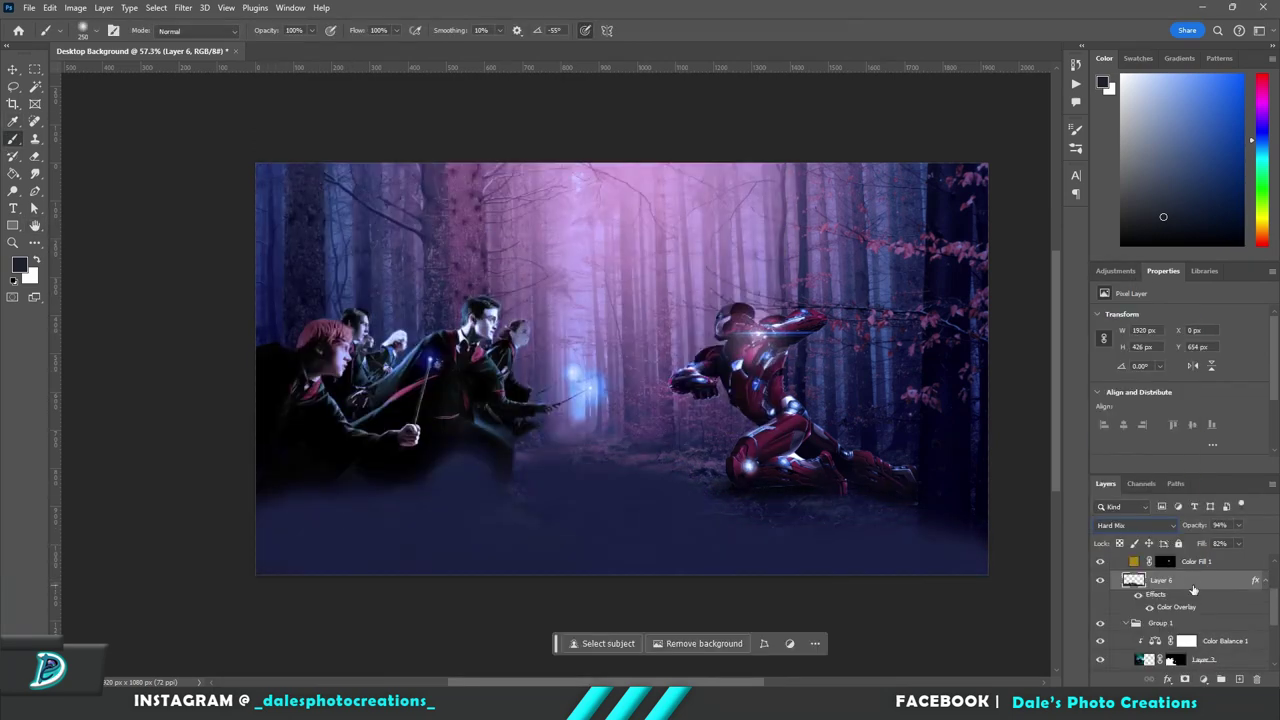
{"action": "left_click", "coordinate": [1140, 526]}
{"action": "left_click", "coordinate": [1138, 539]}
{"action": "key", "text": "Delete"}
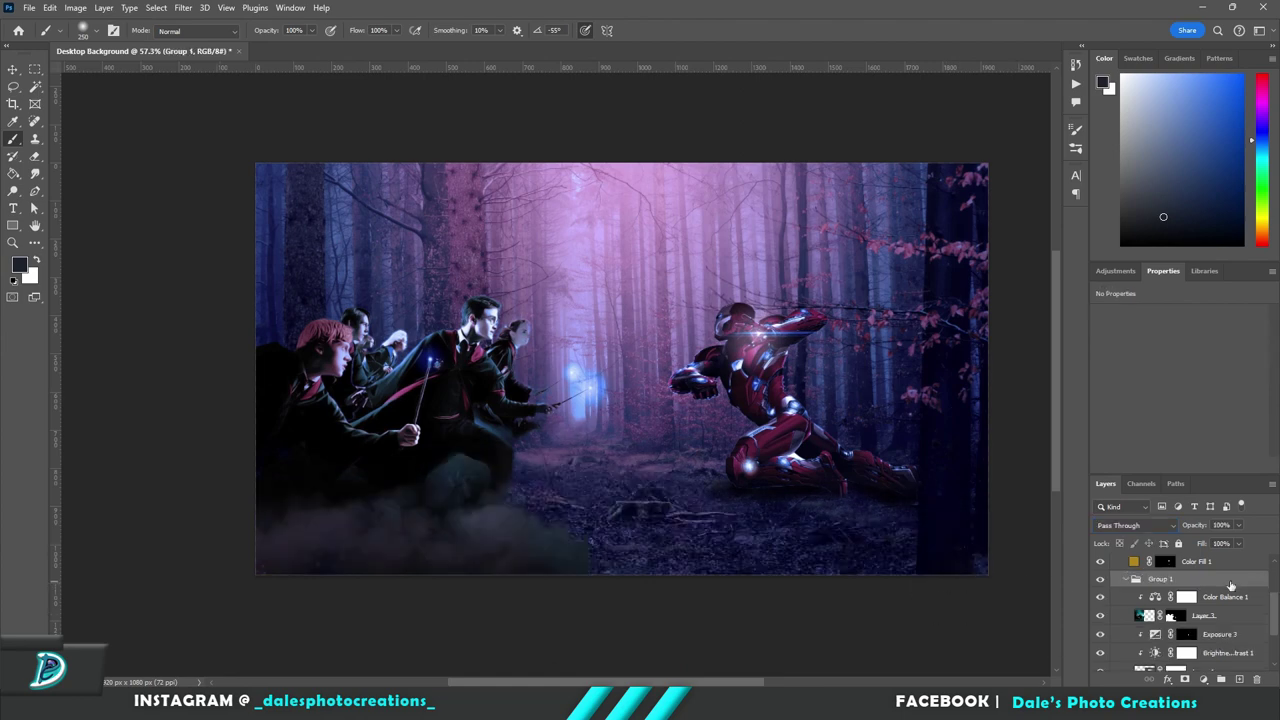
Mask out the smoke on the ground beneath the characters with black, and add a new empty layer inside Group 1
{"action": "left_click", "coordinate": [1175, 615]}
{"action": "mouse_move", "coordinate": [563, 534]}
{"action": "left_mouse_down"}
{"action": "mouse_move", "coordinate": [433, 556]}
{"action": "mouse_move", "coordinate": [576, 552]}
{"action": "mouse_move", "coordinate": [461, 503]}
{"action": "left_mouse_up"}
{"action": "left_click", "coordinate": [1160, 580]}
{"action": "left_click", "coordinate": [1239, 679]}
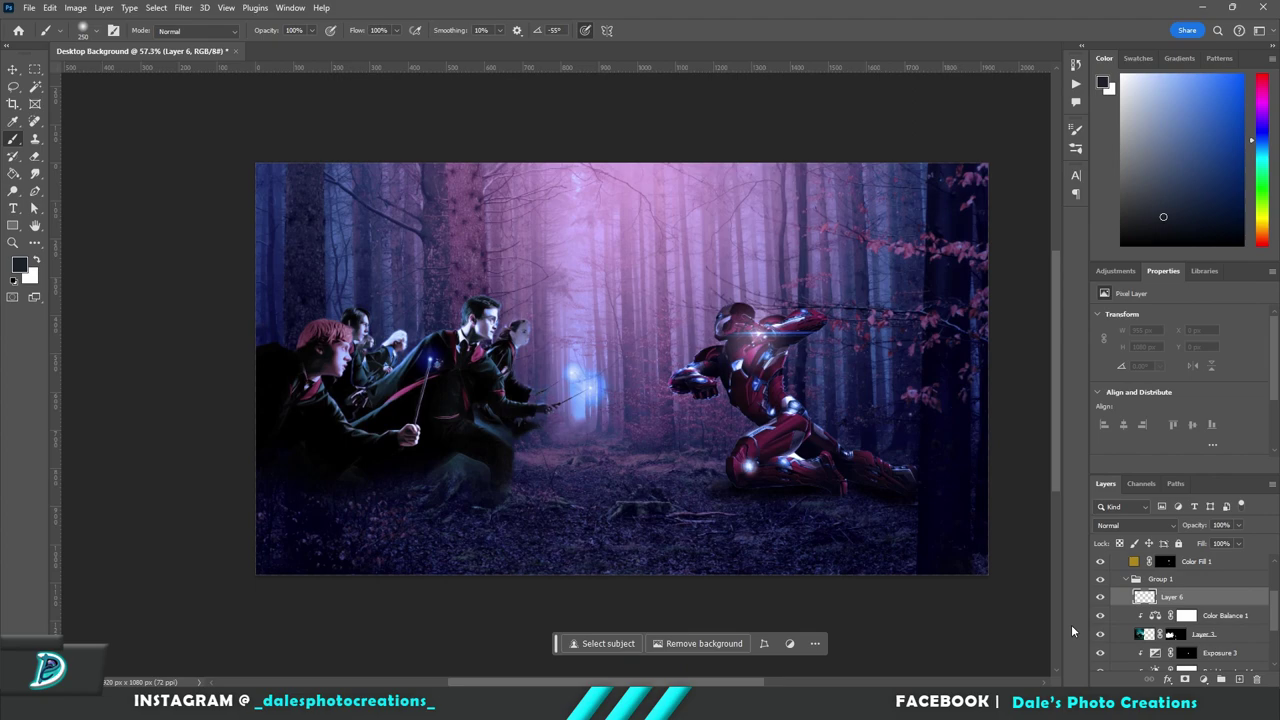
Choose a different brush from the default legacy brushes, test it with a stroke on the ground and undo the stroke
{"action": "left_click", "coordinate": [90, 33]}
{"action": "left_click", "coordinate": [313, 428]}
{"action": "scroll", "coordinate": [300, 400], "scroll_direction": "down", "scroll_amount": 5}
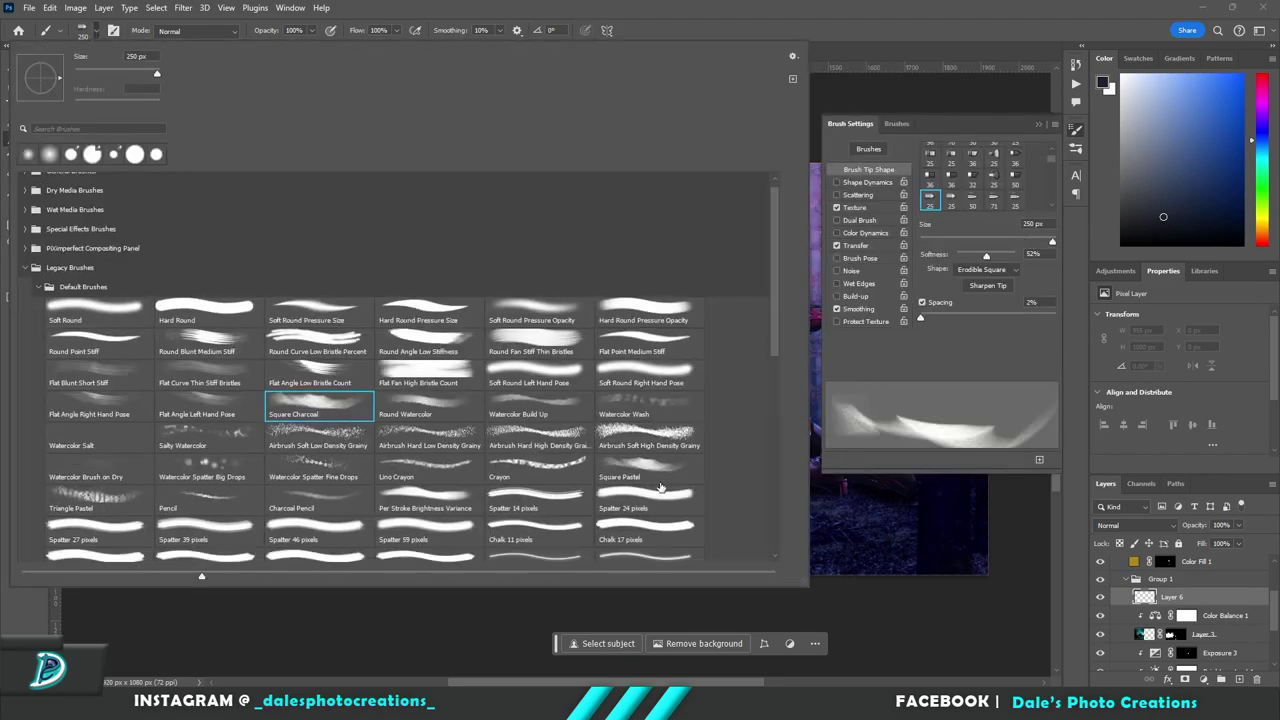
{"action": "left_click", "coordinate": [224, 408]}
{"action": "scroll", "coordinate": [300, 330], "scroll_direction": "up", "scroll_amount": 3}
{"action": "double_click", "coordinate": [314, 303]}
{"action": "left_click_drag", "start_coordinate": [297, 534], "coordinate": [346, 534]}
{"action": "key", "text": "ctrl+z"}
Browse the legacy brush sets, choose a rough-edged scattering brush at 36 px and try a stroke on the ground
{"action": "left_click", "coordinate": [90, 33]}
{"action": "scroll", "coordinate": [88, 330], "scroll_direction": "down", "scroll_amount": 4}
{"action": "scroll", "coordinate": [400, 400], "scroll_direction": "down", "scroll_amount": 3}
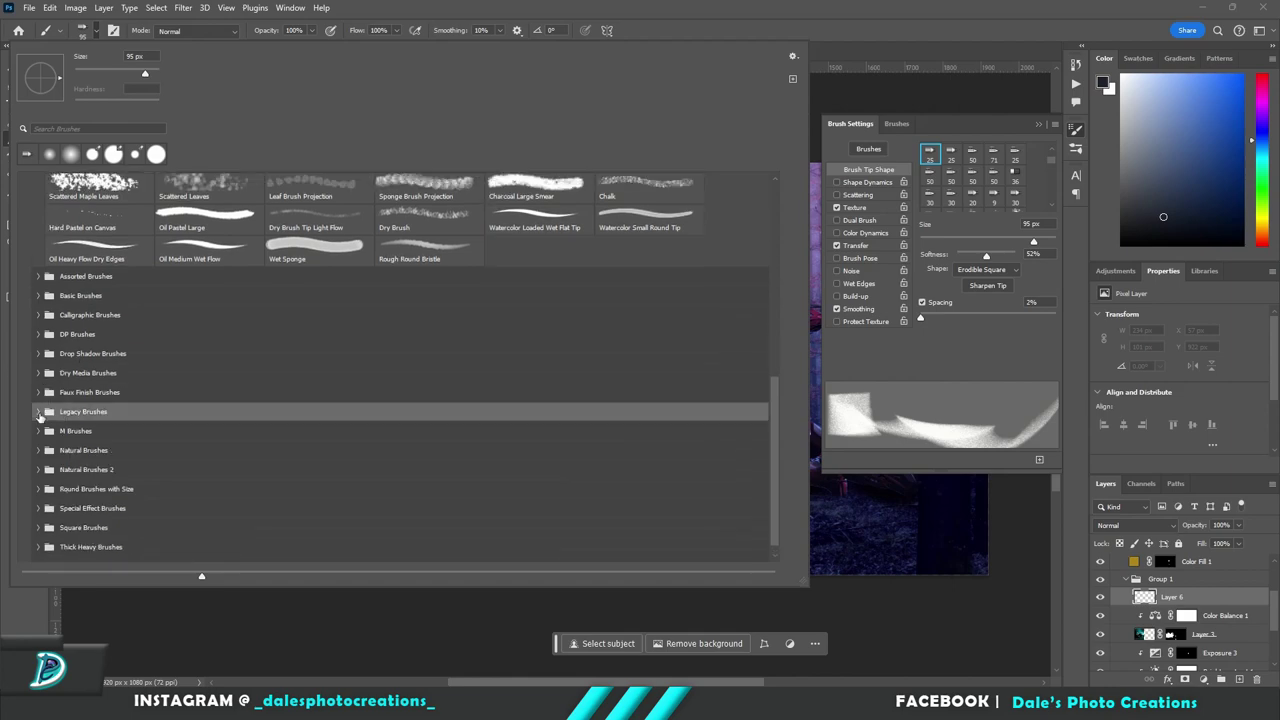
{"action": "left_click", "coordinate": [40, 341]}
{"action": "left_click", "coordinate": [40, 341]}
{"action": "left_click", "coordinate": [46, 283]}
{"action": "left_click", "coordinate": [46, 283]}
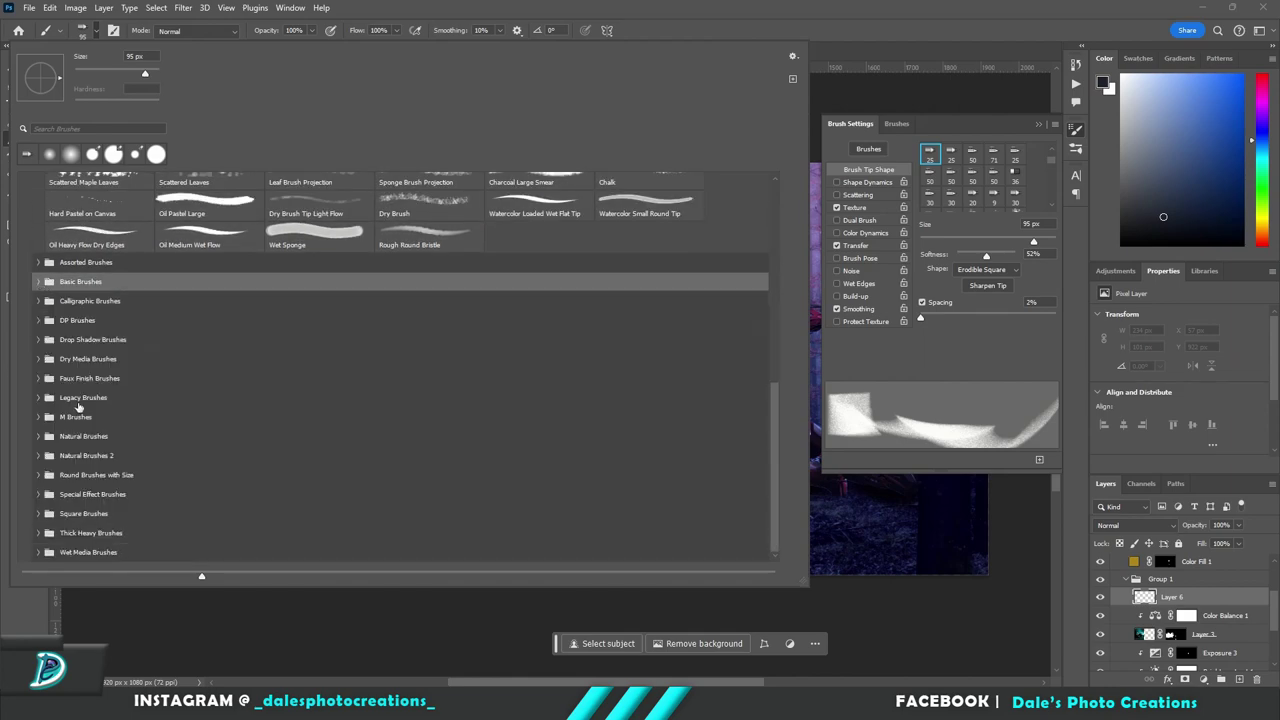
{"action": "left_click_drag", "start_coordinate": [112, 576], "coordinate": [280, 577]}
{"action": "scroll", "coordinate": [312, 490], "scroll_direction": "up", "scroll_amount": 2}
{"action": "left_click", "coordinate": [625, 426]}
{"action": "left_click_drag", "start_coordinate": [318, 527], "coordinate": [391, 531]}
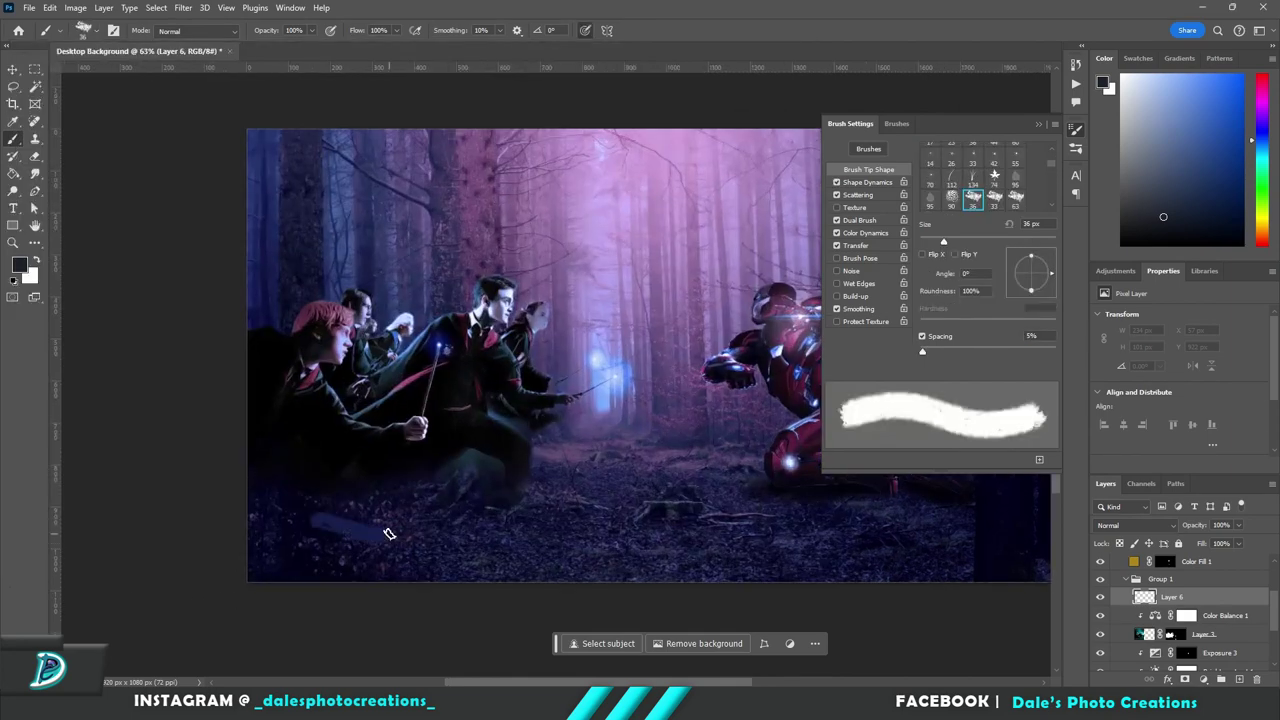
{"action": "key", "text": "ctrl+z"}
Enlarge the rough brush to 1000 px, try a single stamp on the ground and undo it
{"action": "key", "text": "bracketright"}
{"action": "key", "text": "bracketright"}
{"action": "key", "text": "bracketright"}
{"action": "key", "text": "bracketright"}
{"action": "key", "text": "bracketright"}
{"action": "key", "text": "bracketright"}
{"action": "key", "text": "bracketright"}
{"action": "key", "text": "bracketright"}
{"action": "key", "text": "bracketright"}
{"action": "key", "text": "bracketright"}
{"action": "key", "text": "bracketright"}
{"action": "key", "text": "bracketright"}
{"action": "key", "text": "bracketright"}
{"action": "key", "text": "bracketright"}
{"action": "key", "text": "bracketright"}
{"action": "key", "text": "bracketright"}
{"action": "key", "text": "bracketright"}
{"action": "key", "text": "bracketright"}
{"action": "key", "text": "bracketright"}
{"action": "key", "text": "bracketright"}
{"action": "left_click", "coordinate": [423, 533]}
{"action": "key", "text": "ctrl+z"}
{"action": "left_click", "coordinate": [1038, 124]}
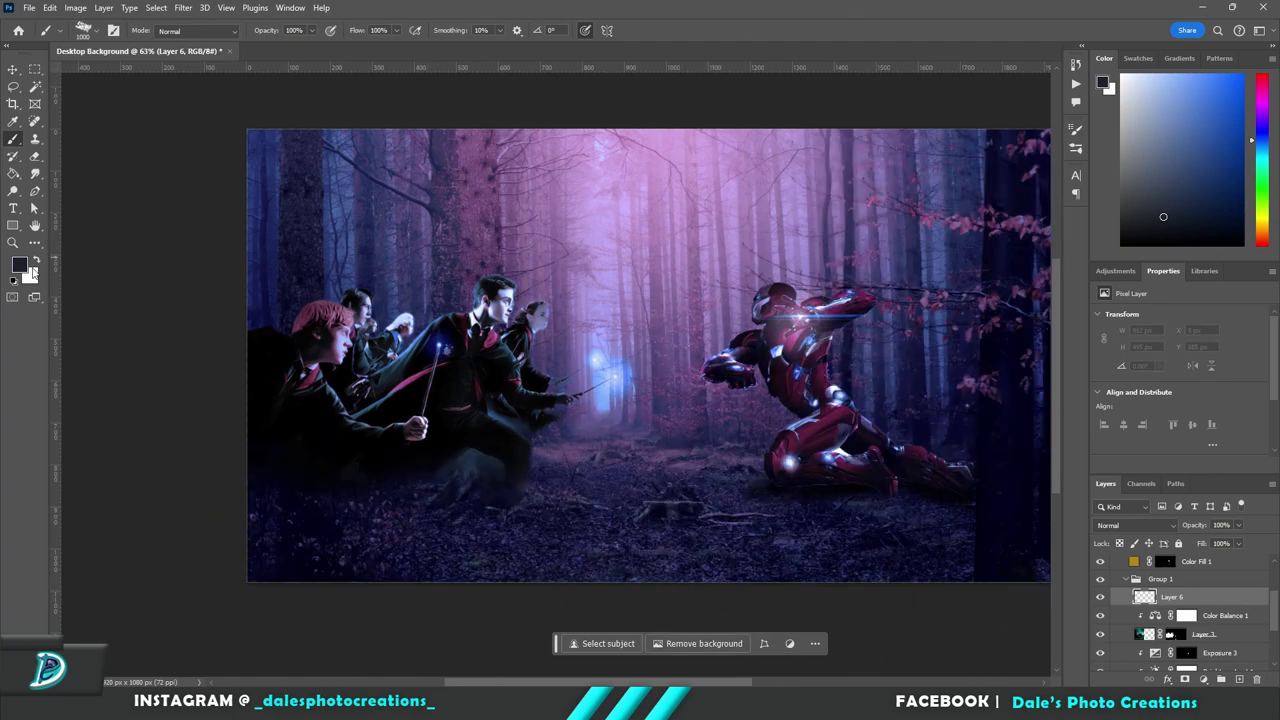
Set the brush colour to black, try strokes along the ground and move the layer above Group 1
{"action": "left_click", "coordinate": [20, 265]}
{"action": "left_click", "coordinate": [257, 578]}
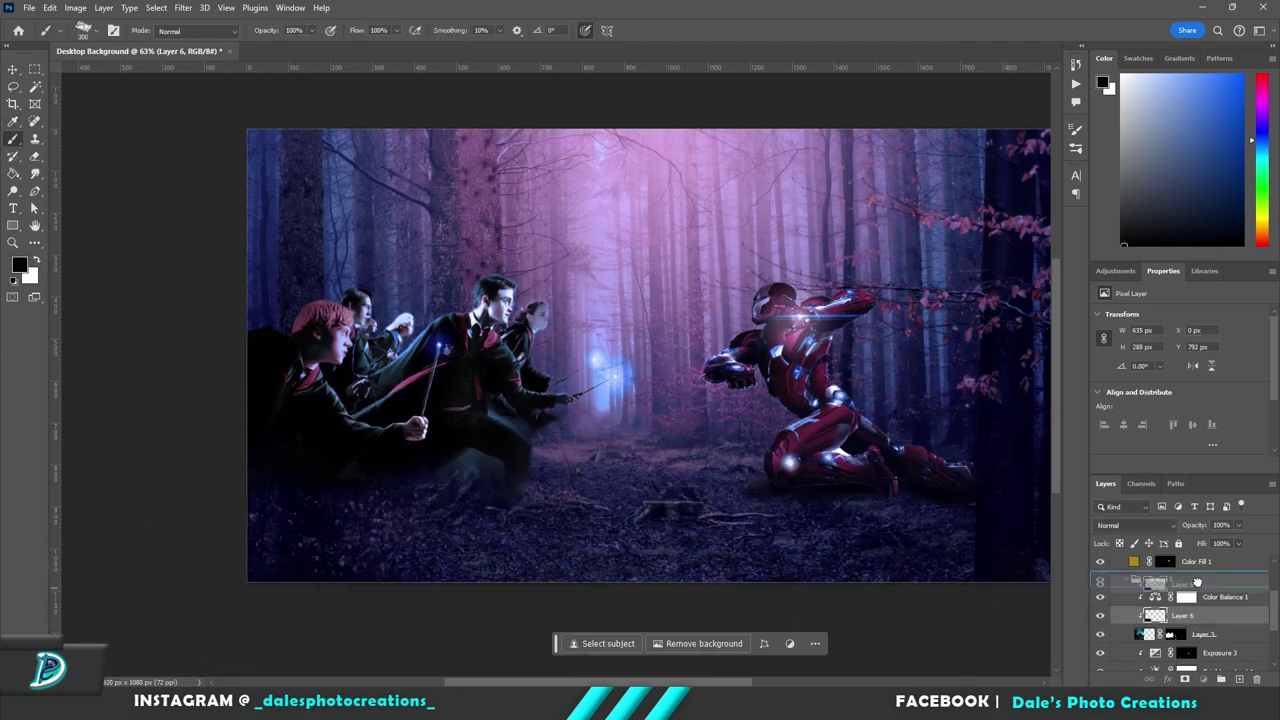
{"action": "mouse_move", "coordinate": [1155, 615]}
{"action": "left_mouse_down"}
{"action": "mouse_move", "coordinate": [1133, 585]}
{"action": "mouse_move", "coordinate": [1180, 572]}
{"action": "left_mouse_up"}
{"action": "key", "text": "ctrl+z"}
{"action": "key", "text": "ctrl+z"}
{"action": "left_click_drag", "start_coordinate": [300, 556], "coordinate": [491, 577]}
{"action": "key", "text": "ctrl+z"}
Paint a dark grey band across the full width of the ground and set the layer to Linear Dodge (Add)
{"action": "left_click", "coordinate": [20, 265]}
{"action": "left_click", "coordinate": [239, 582]}
{"action": "left_click", "coordinate": [541, 451]}
{"action": "mouse_move", "coordinate": [285, 560]}
{"action": "left_mouse_down"}
{"action": "mouse_move", "coordinate": [423, 571]}
{"action": "mouse_move", "coordinate": [862, 550]}
{"action": "left_mouse_up"}
{"action": "key", "text": "ctrl+z"}
{"action": "scroll", "coordinate": [387, 378], "scroll_direction": "up", "scroll_amount": 1}
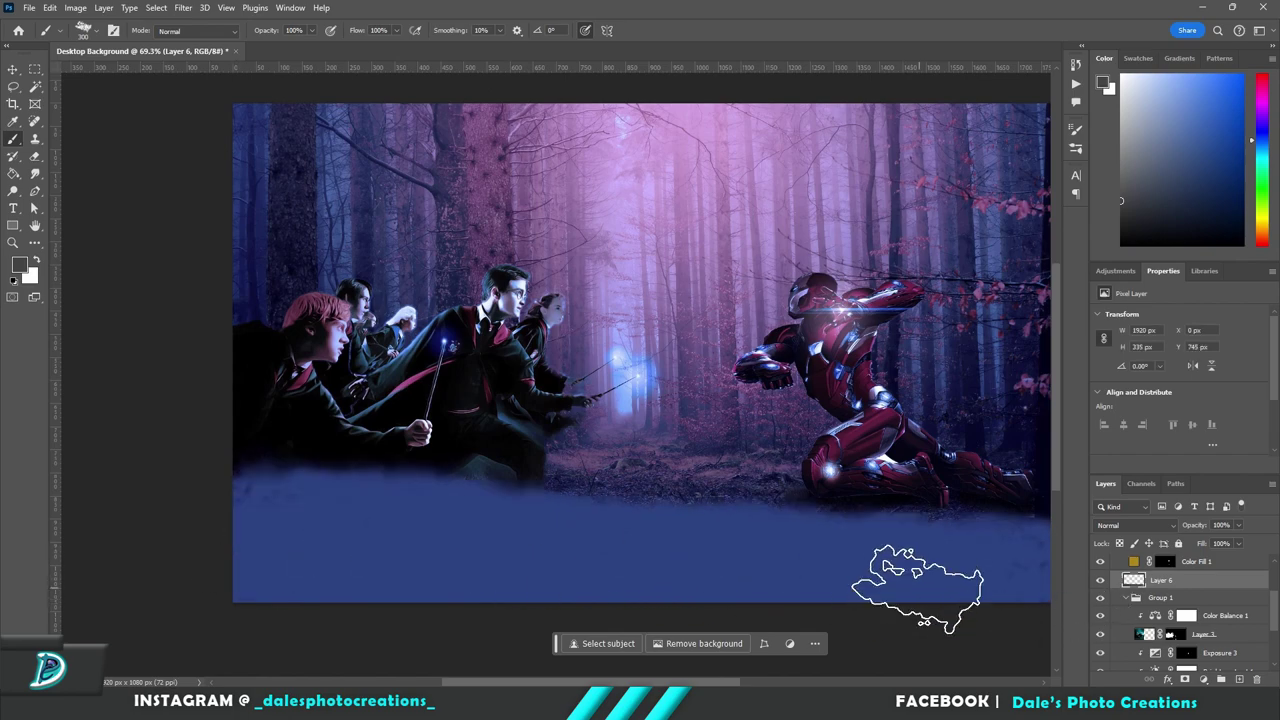
{"action": "left_click", "coordinate": [1135, 525]}
{"action": "left_click", "coordinate": [1150, 458]}
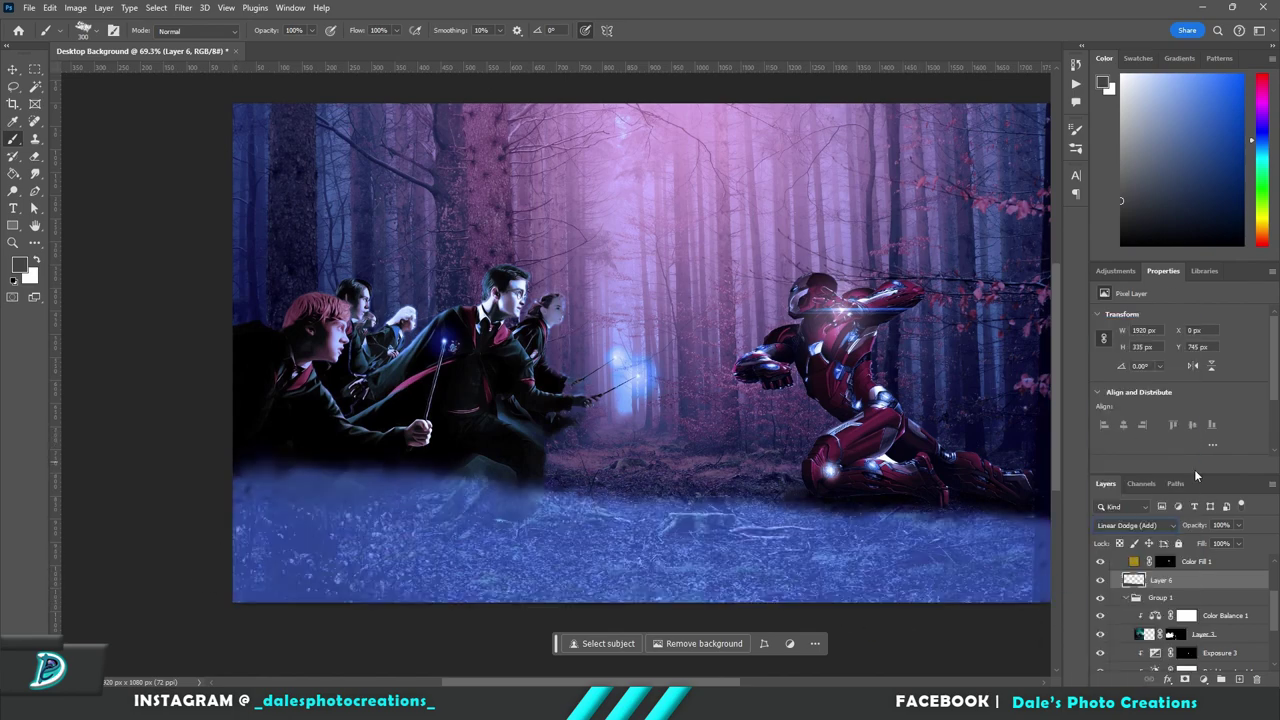
Add an Exposure adjustment layer above Group 1 with lowered exposure to darken the scene, and delete the painted ground layer
{"action": "left_click", "coordinate": [1115, 271]}
{"action": "left_click", "coordinate": [1179, 422]}
{"action": "left_click_drag", "start_coordinate": [1179, 347], "coordinate": [1104, 337]}
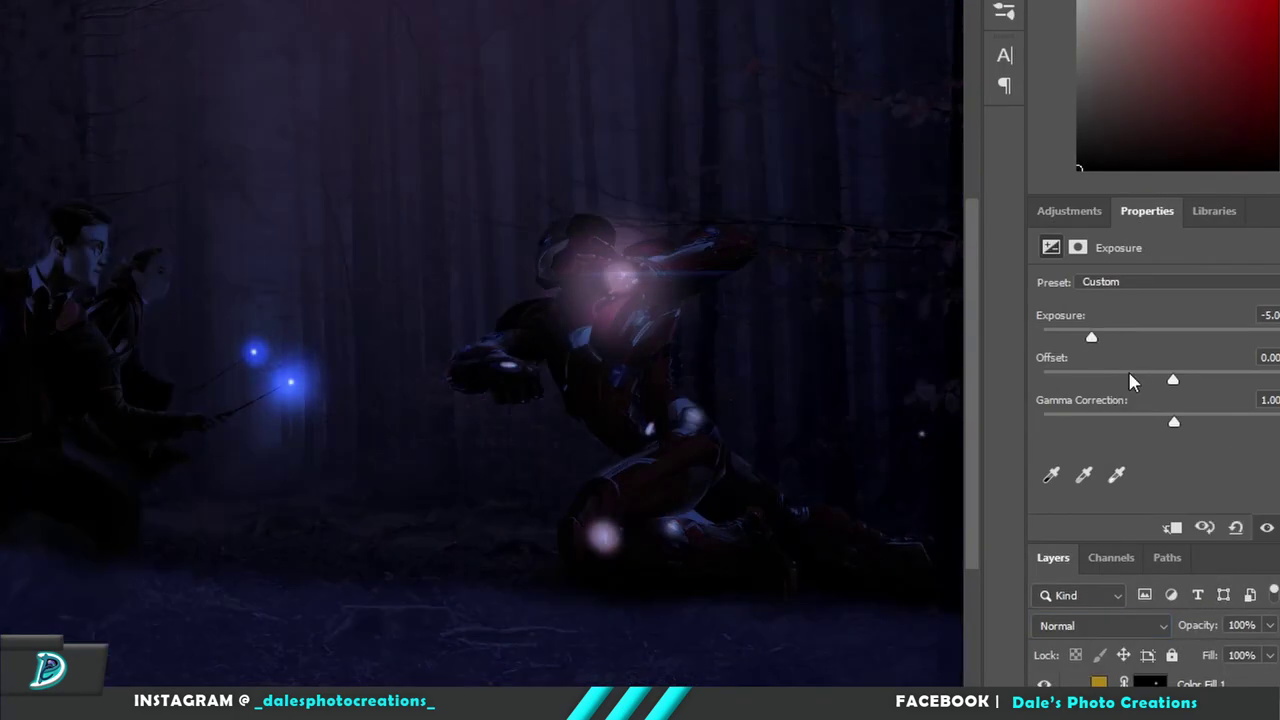
{"action": "left_click", "coordinate": [1175, 598]}
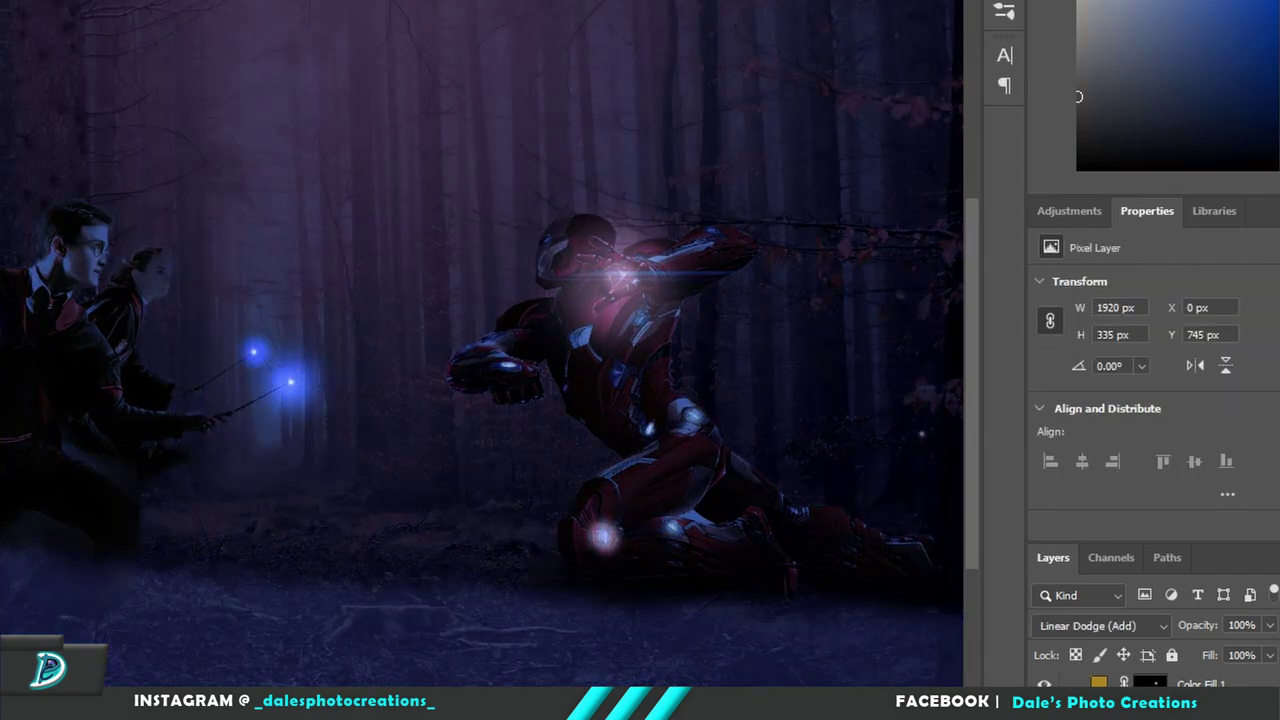
{"action": "key", "text": "Delete"}
Switch to a soft brush of about 45 px and paint white on the Color Fill 1 mask to adjust Iron Man's glow
{"action": "scroll", "coordinate": [172, 622], "scroll_direction": "down", "scroll_amount": 5}
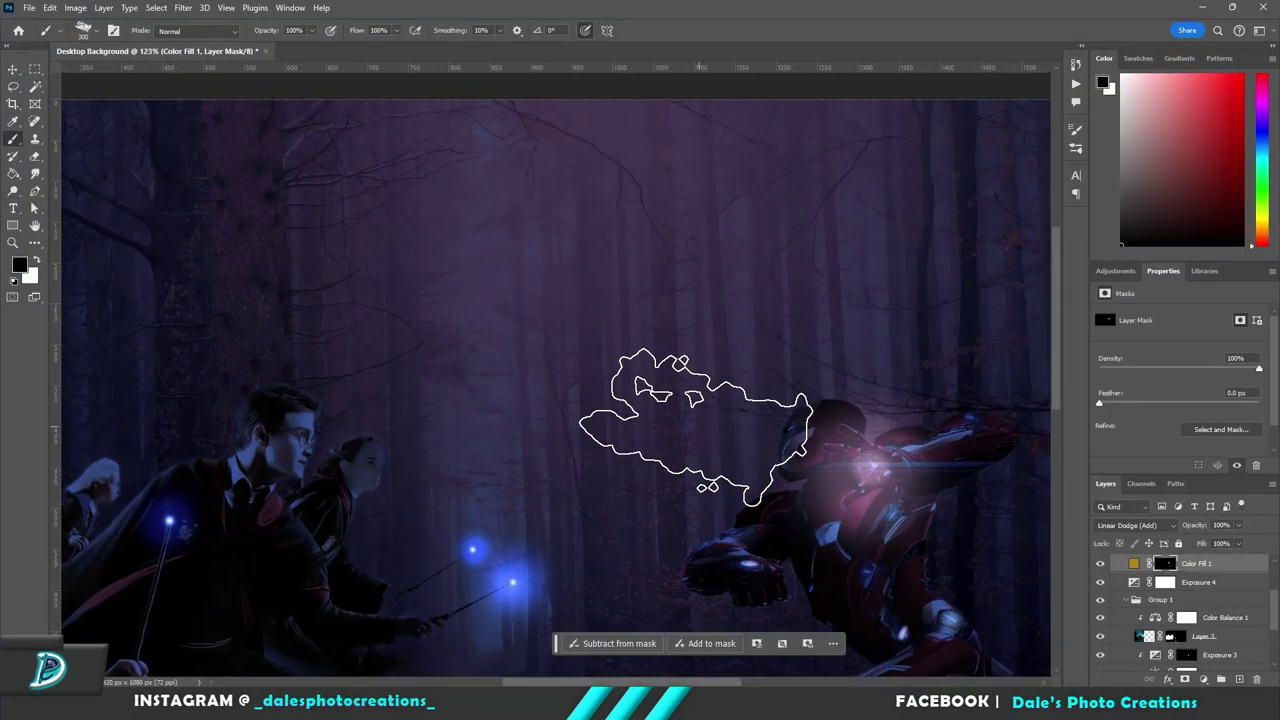
{"action": "left_click", "coordinate": [84, 30]}
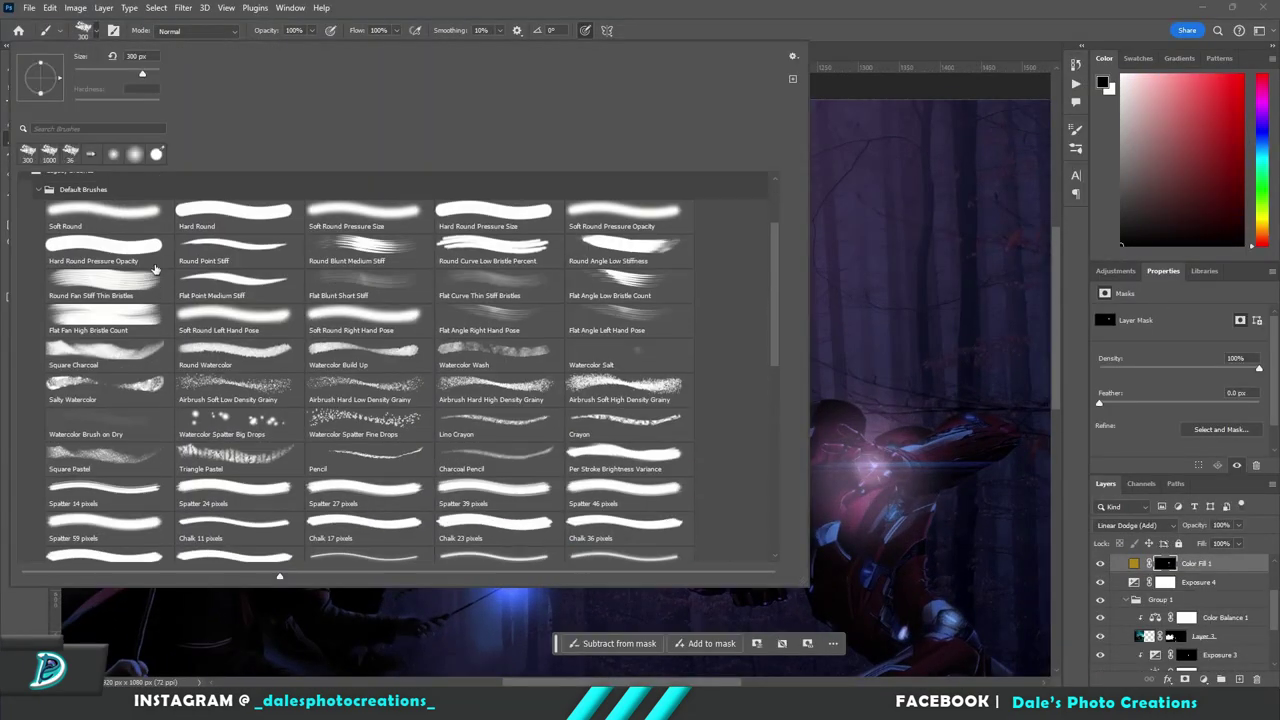
{"action": "scroll", "coordinate": [350, 342], "scroll_direction": "up", "scroll_amount": 3}
{"action": "double_click", "coordinate": [655, 331]}
{"action": "key", "text": "bracketleft"}
{"action": "key", "text": "bracketleft"}
{"action": "key", "text": "bracketleft"}
{"action": "key", "text": "bracketleft"}
{"action": "key", "text": "bracketleft"}
{"action": "key", "text": "bracketleft"}
{"action": "key", "text": "bracketleft"}
{"action": "key", "text": "bracketleft"}
{"action": "key", "text": "bracketleft"}
{"action": "key", "text": "bracketleft"}
{"action": "key", "text": "bracketleft"}
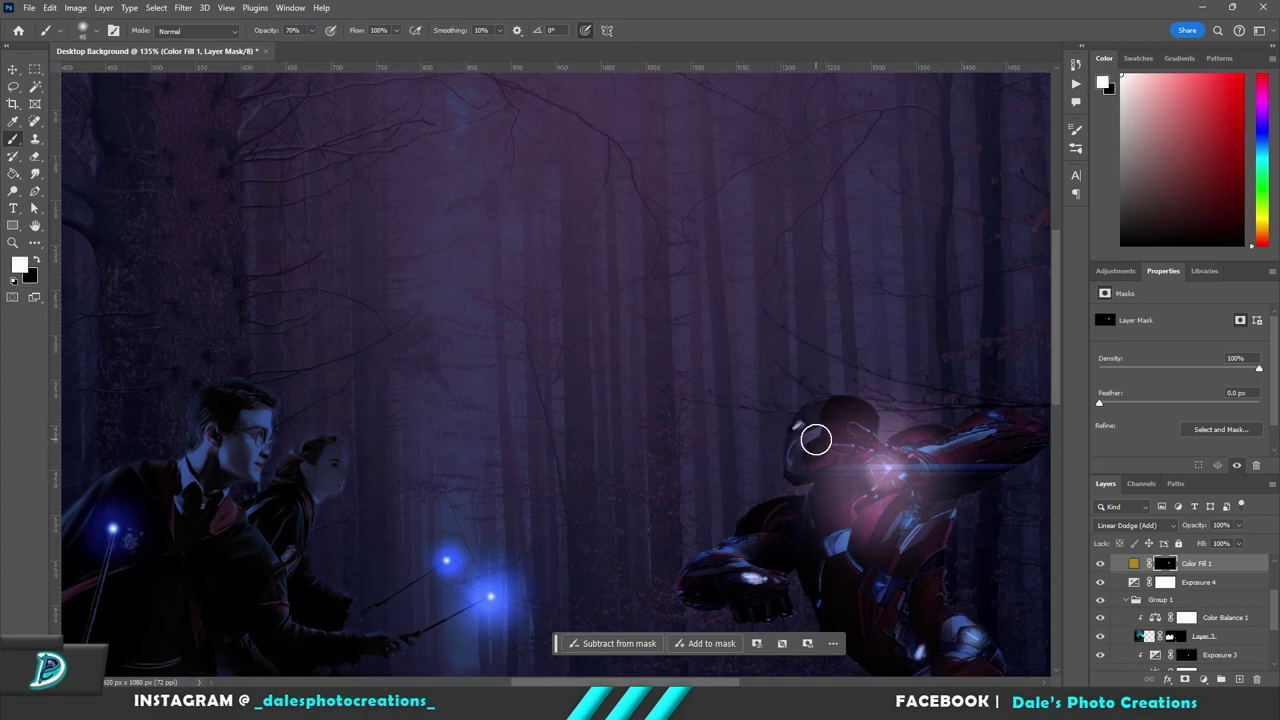
{"action": "scroll", "coordinate": [893, 468], "scroll_direction": "down", "scroll_amount": 5}
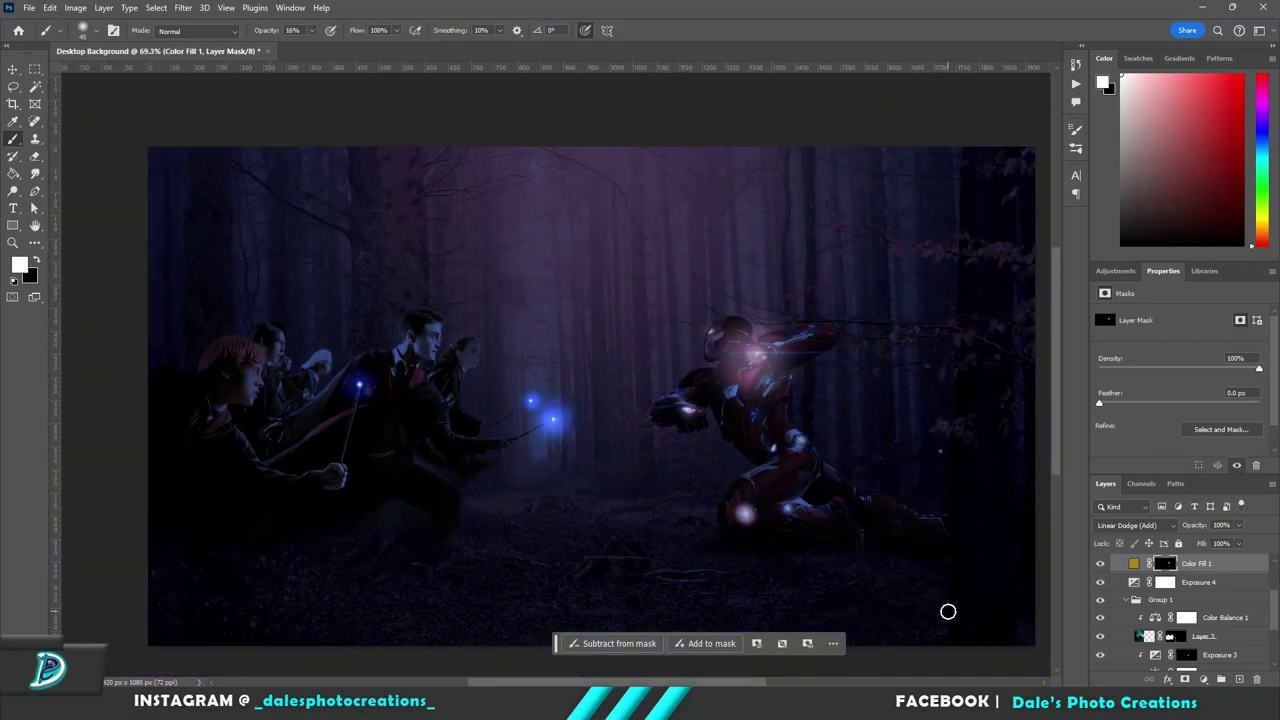
Refine the glow on Iron Man's front knee on the Color Fill 1 mask, using a 175 px soft brush at 17% opacity
{"action": "key", "text": "0"}
{"action": "scroll", "coordinate": [732, 512], "scroll_direction": "up", "scroll_amount": 3}
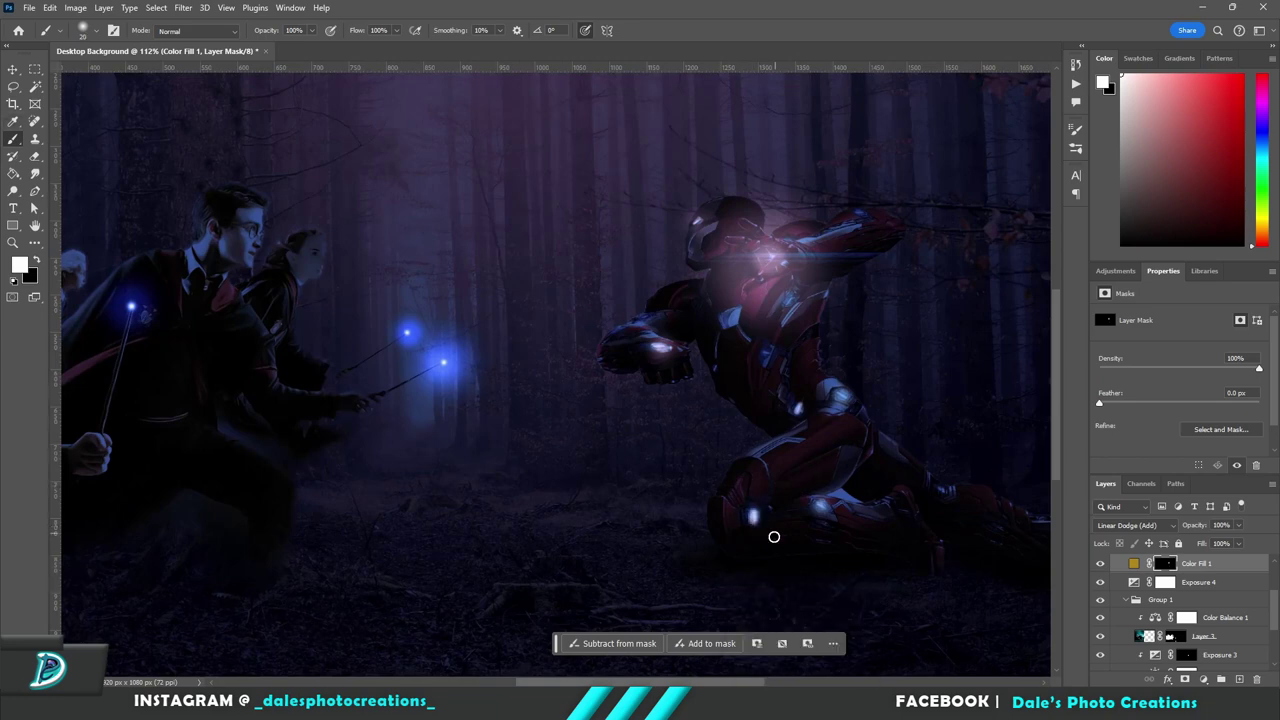
{"action": "key", "text": "bracketright"}
{"action": "key", "text": "bracketright"}
{"action": "key", "text": "bracketright"}
{"action": "key", "text": "bracketright"}
{"action": "key", "text": "bracketright"}
{"action": "key", "text": "bracketright"}
{"action": "key", "text": "bracketright"}
{"action": "key", "text": "bracketright"}
{"action": "key", "text": "bracketright"}
{"action": "key", "text": "bracketright"}
{"action": "key", "text": "bracketright"}
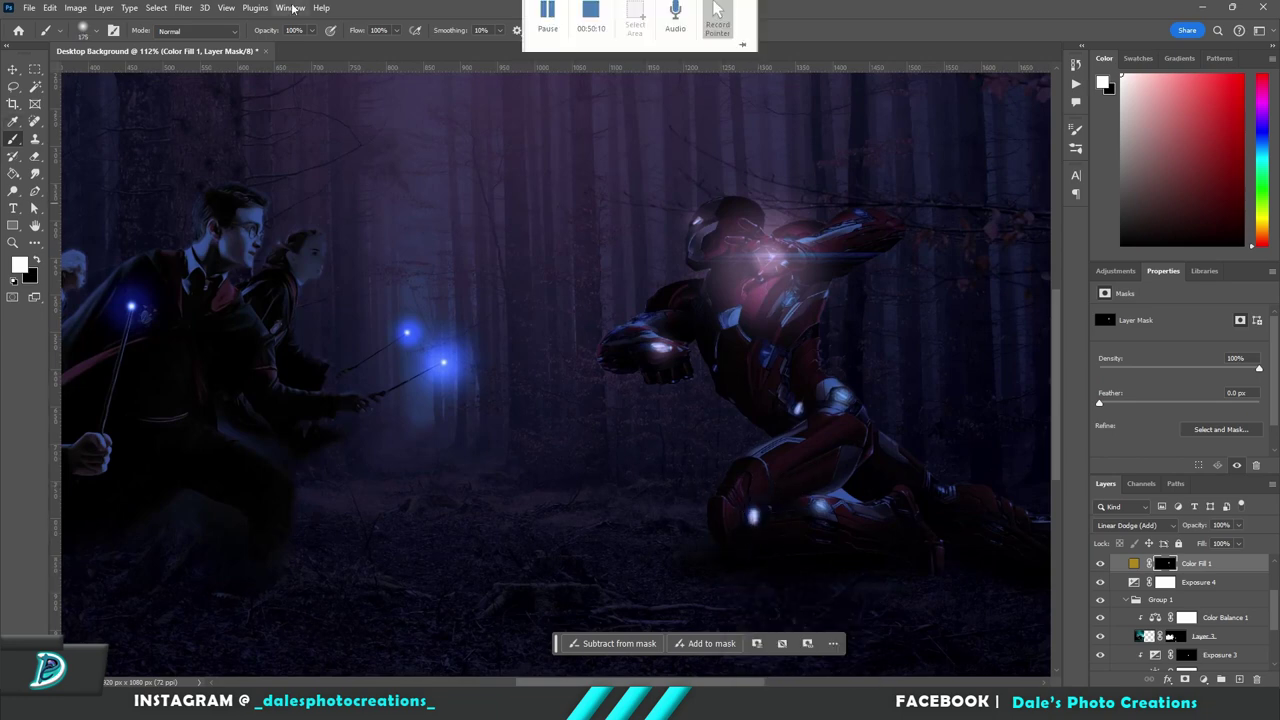
{"action": "left_click_drag", "start_coordinate": [276, 31], "coordinate": [255, 37]}
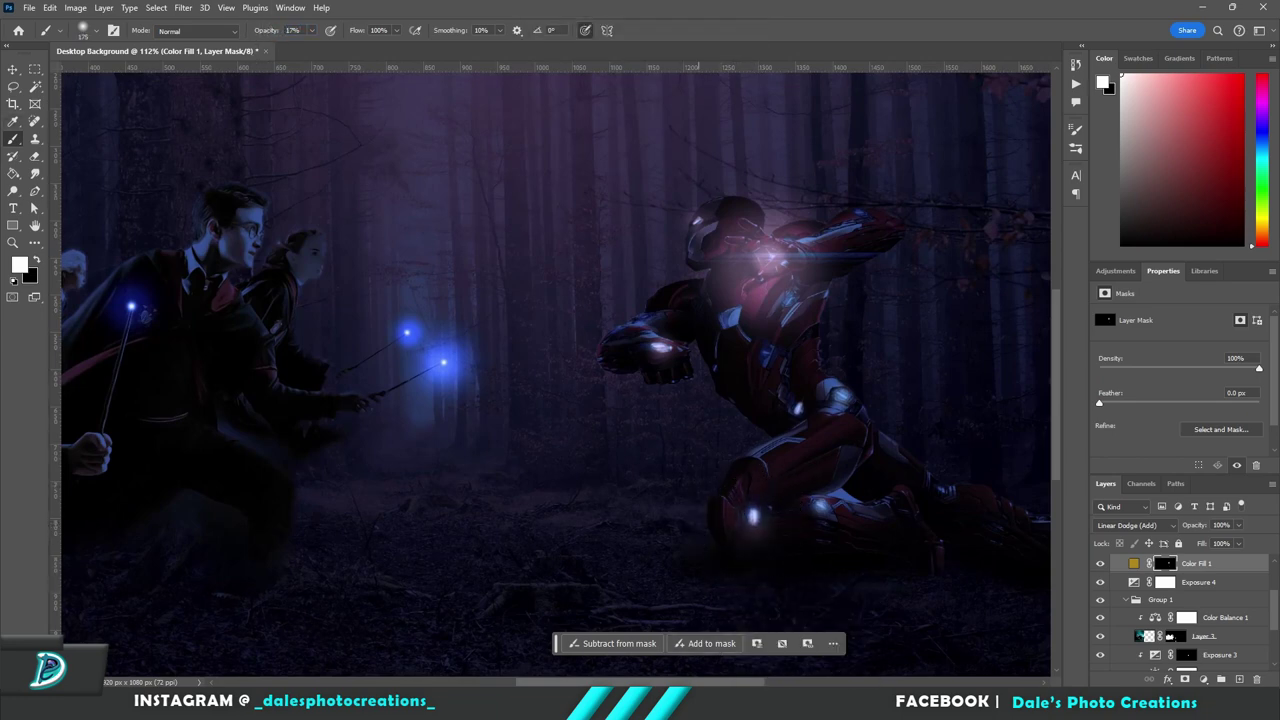
{"action": "scroll", "coordinate": [783, 657], "scroll_direction": "down", "scroll_amount": 5}
{"action": "key", "text": "ctrl+0"}
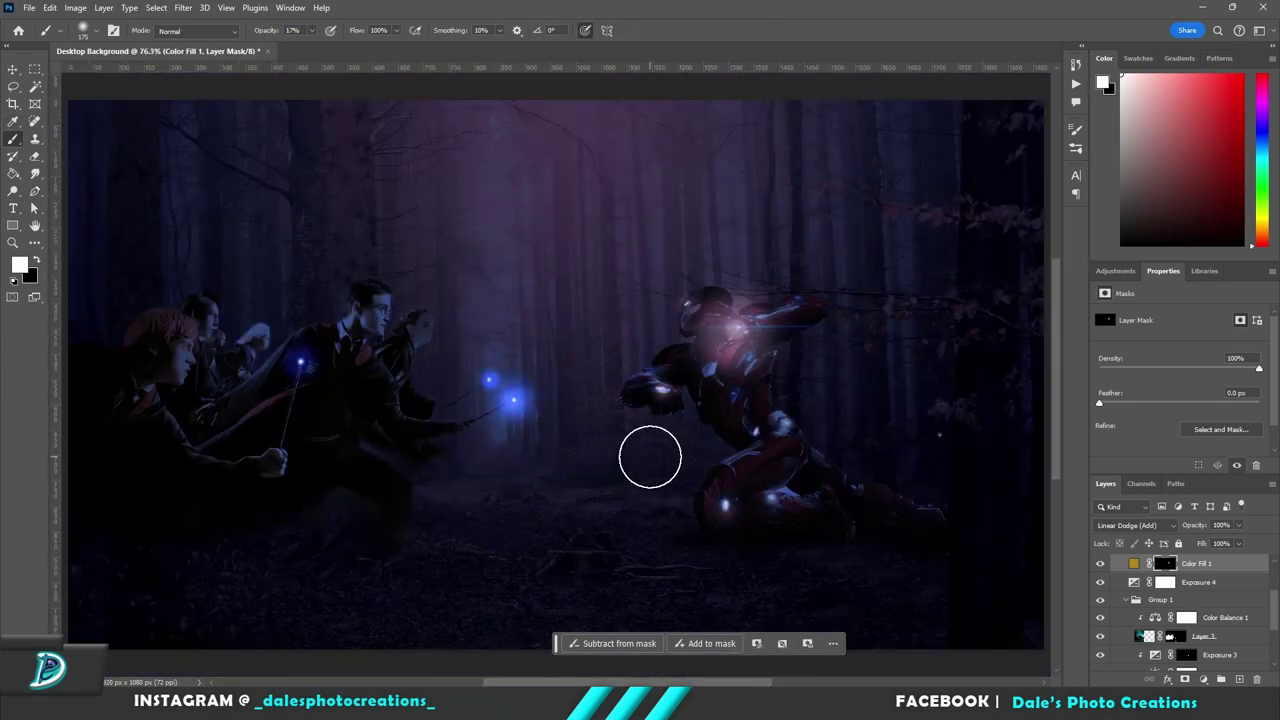
Add a layer directly above the forest image and paint a white glow around the wand tips with a 700 px brush
{"action": "scroll", "coordinate": [1180, 610], "scroll_direction": "down", "scroll_amount": 5}
{"action": "left_click", "coordinate": [1160, 642]}
{"action": "key", "text": "bracketright"}
{"action": "key", "text": "bracketright"}
{"action": "key", "text": "bracketright"}
{"action": "key", "text": "bracketright"}
{"action": "key", "text": "bracketright"}
{"action": "key", "text": "bracketright"}
{"action": "key", "text": "bracketright"}
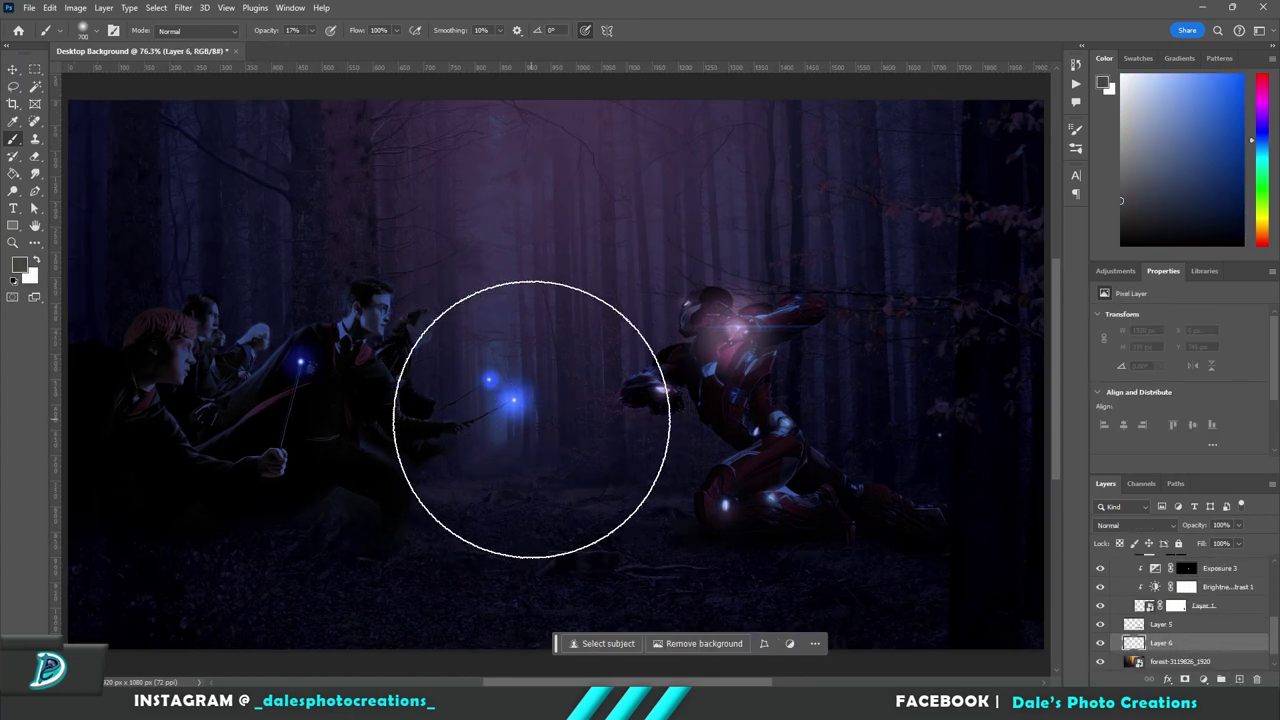
{"action": "key", "text": "x"}
Strengthen the wand glow, set its layer to Hard Mix with 69% fill and open its layer style options
{"action": "left_click", "coordinate": [1132, 525]}
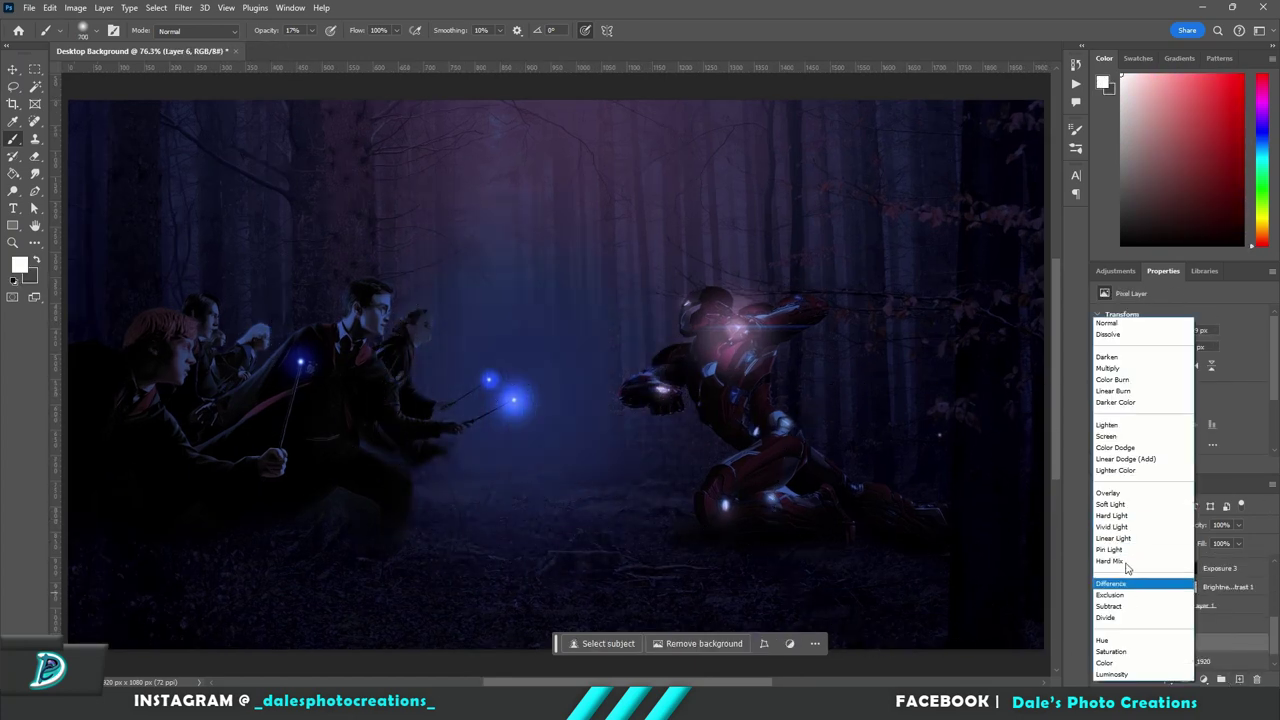
{"action": "left_click", "coordinate": [1127, 494]}
{"action": "left_click", "coordinate": [494, 421]}
{"action": "left_click", "coordinate": [1135, 525]}
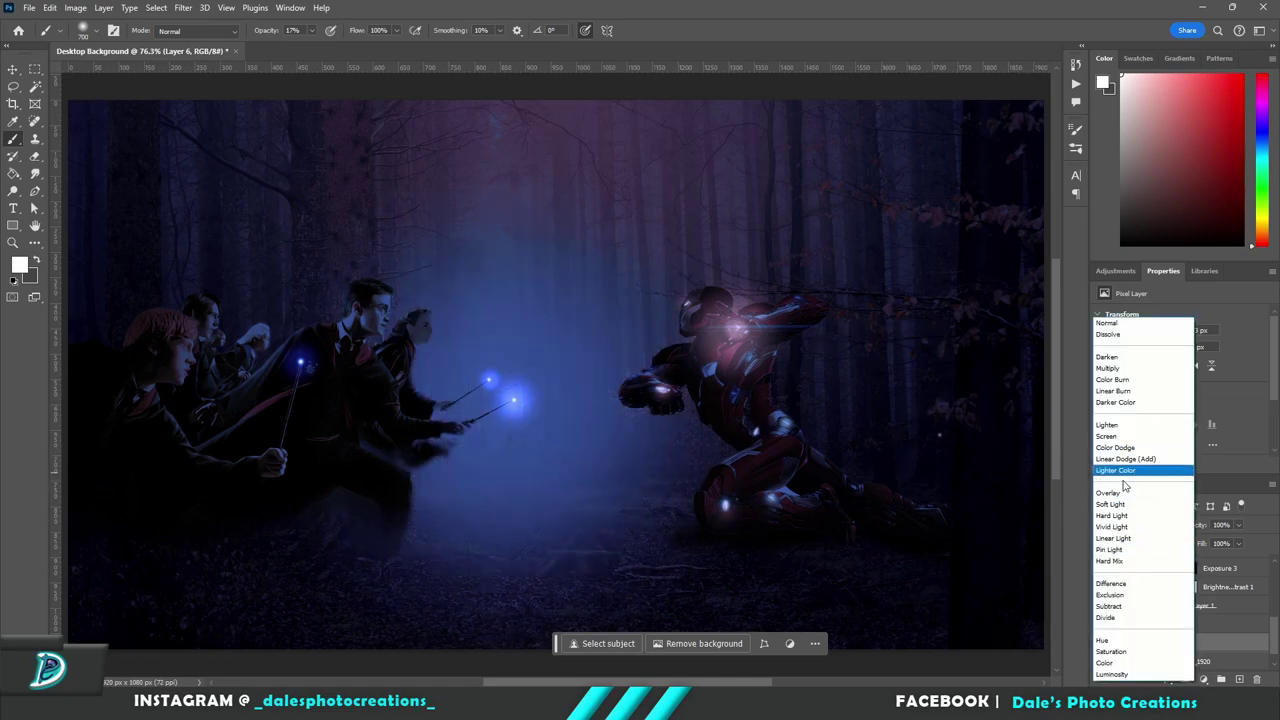
{"action": "left_click", "coordinate": [1138, 561]}
{"action": "mouse_move", "coordinate": [1203, 544]}
{"action": "left_mouse_down"}
{"action": "mouse_move", "coordinate": [1173, 548]}
{"action": "mouse_move", "coordinate": [1183, 545]}
{"action": "left_mouse_up"}
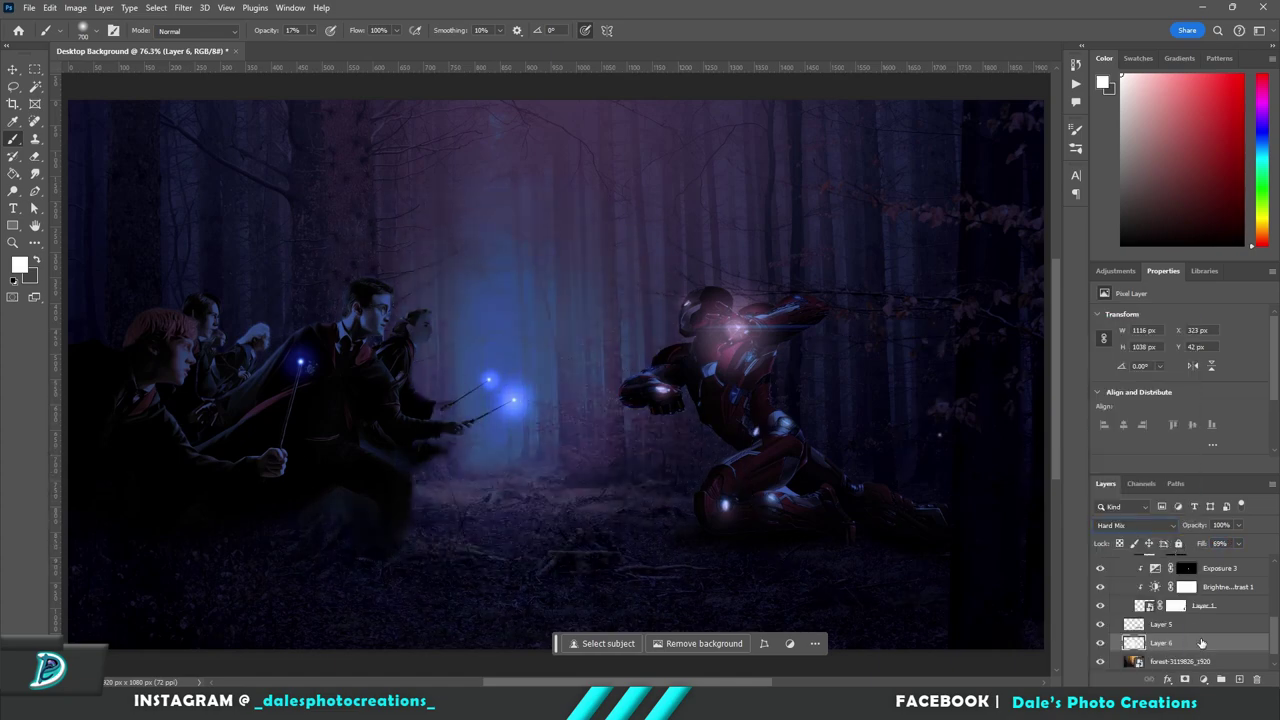
{"action": "double_click", "coordinate": [1202, 644]}
{"action": "left_click", "coordinate": [775, 148]}
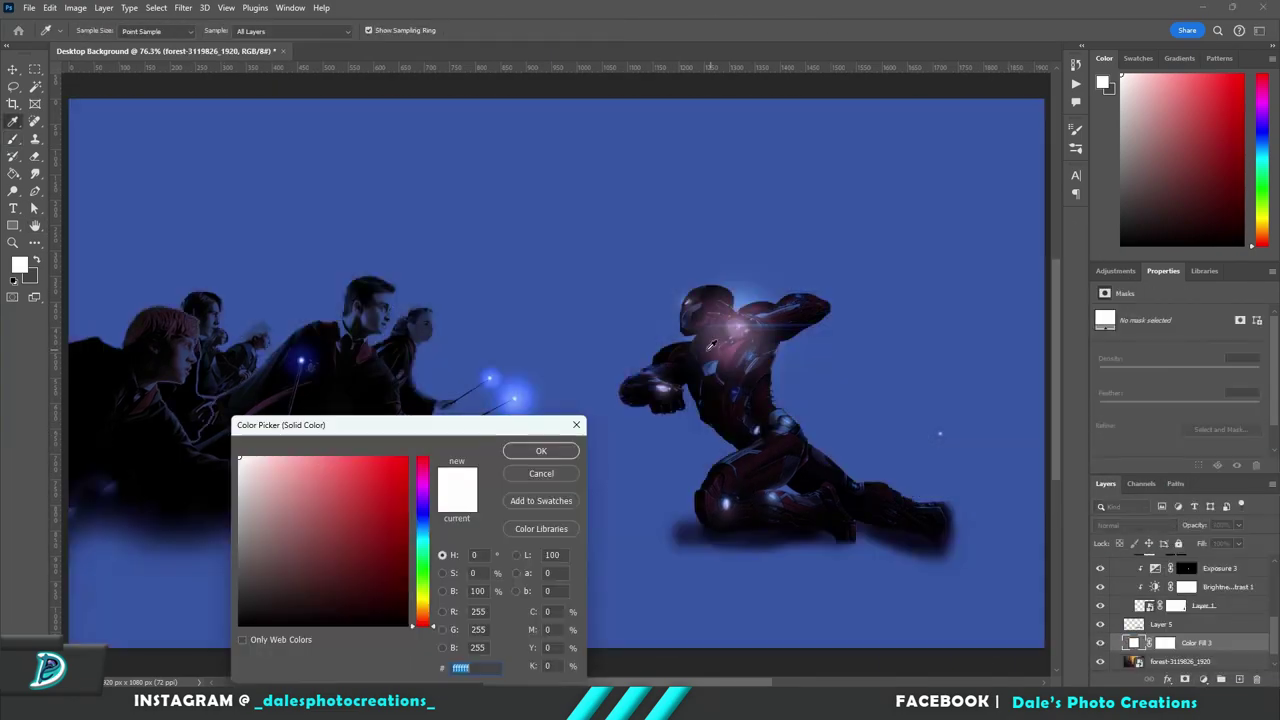
Add a teal solid Color Fill layer above the forest image, invert its mask and brush a faint glow around the wand tips
{"action": "left_click", "coordinate": [422, 606]}
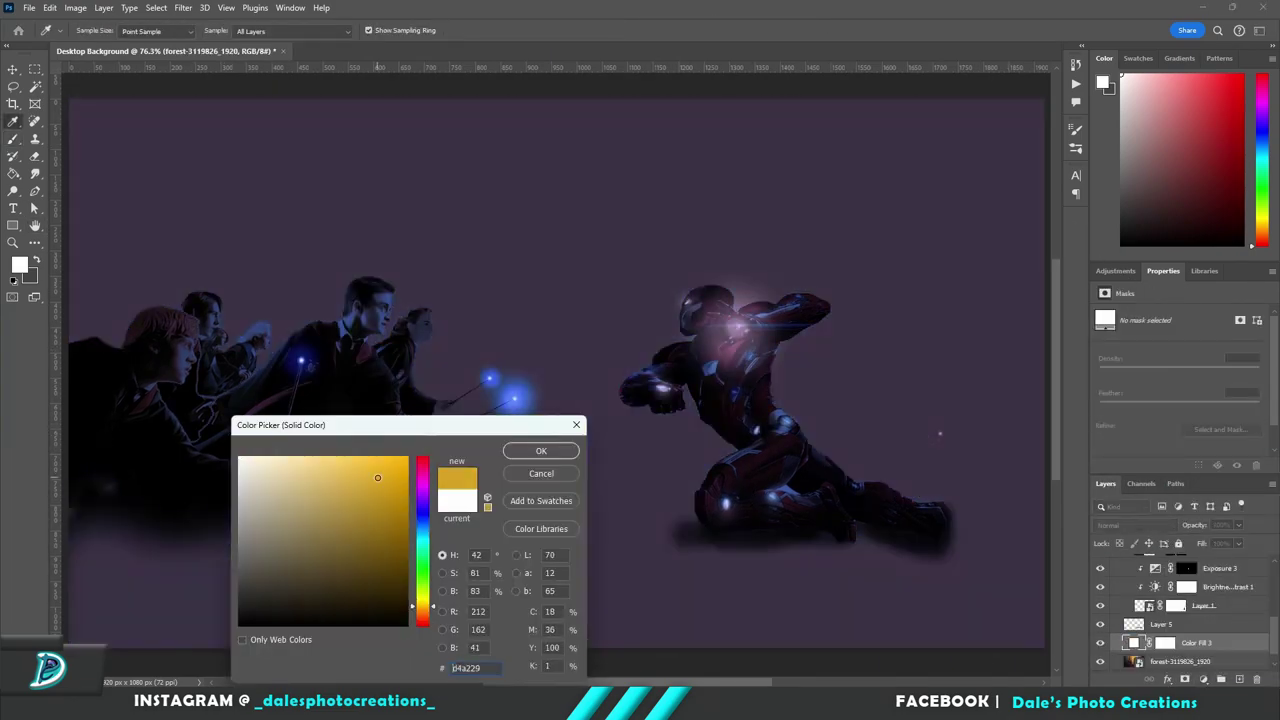
{"action": "left_click", "coordinate": [373, 476]}
{"action": "left_click_drag", "start_coordinate": [424, 604], "coordinate": [425, 546]}
{"action": "left_click", "coordinate": [541, 451]}
{"action": "scroll", "coordinate": [1160, 622], "scroll_direction": "down", "scroll_amount": 1}
{"action": "left_click", "coordinate": [1163, 624]}
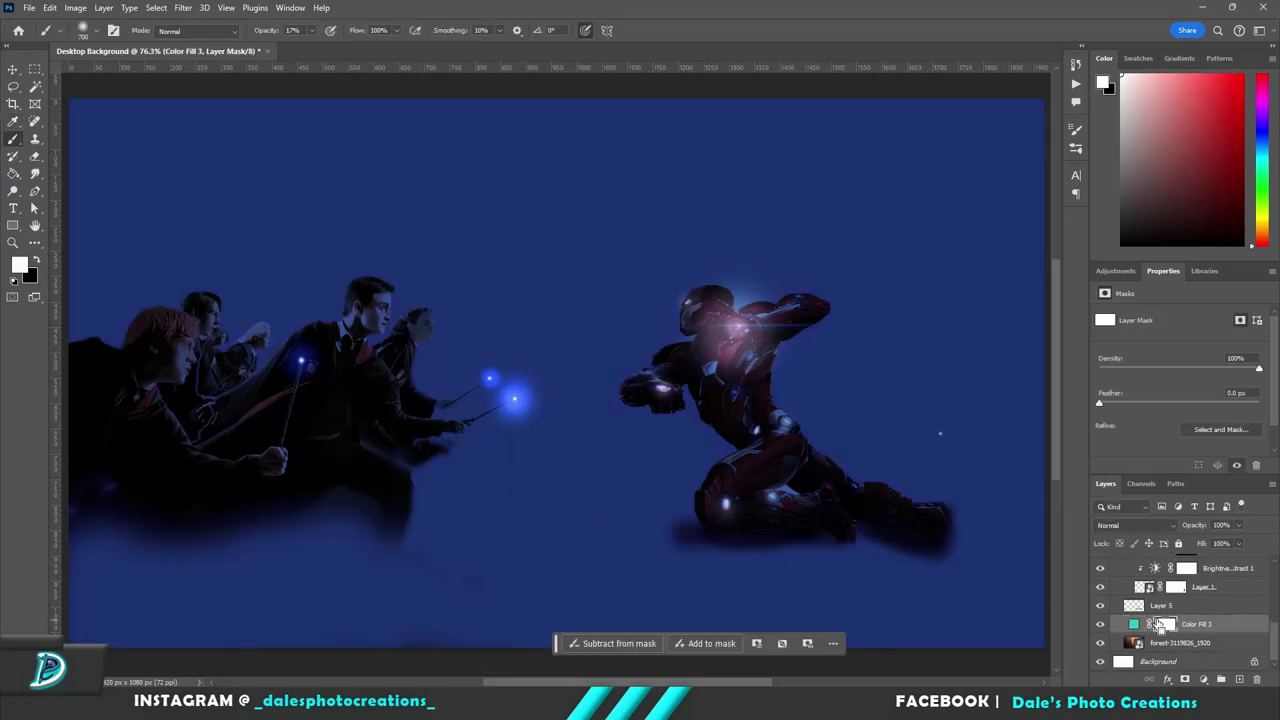
{"action": "key", "text": "ctrl+i"}
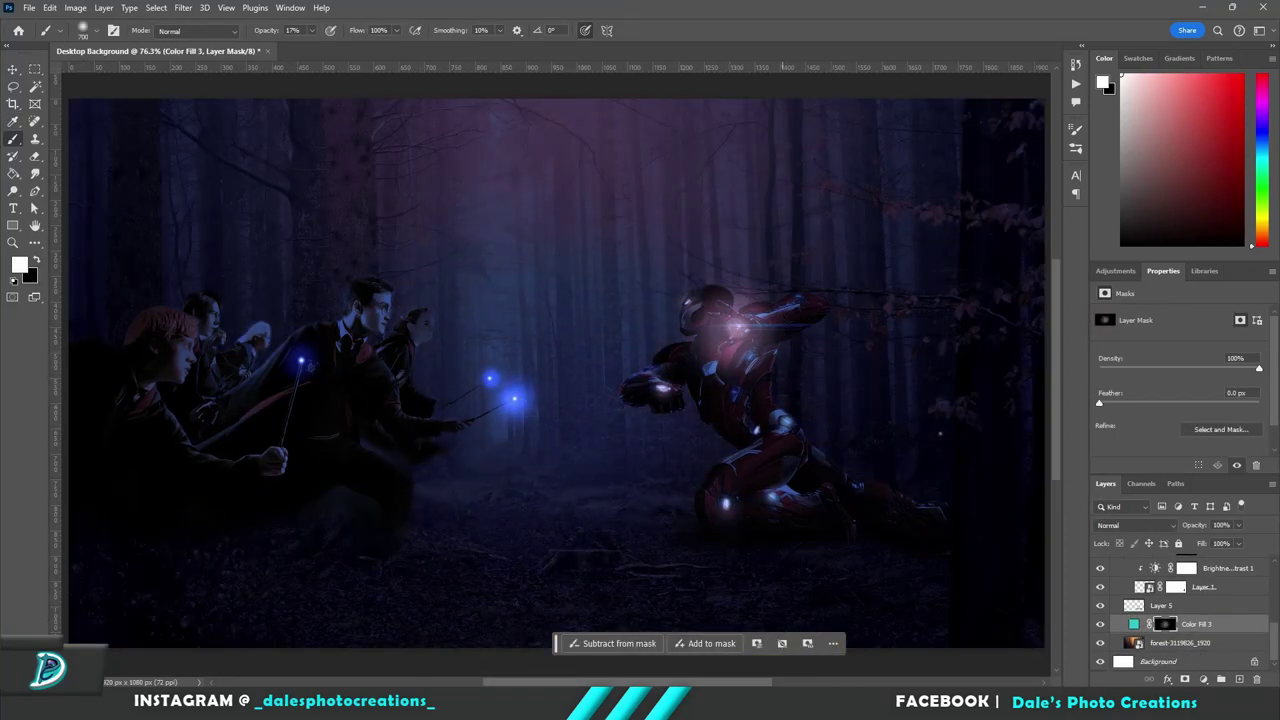
Target the Exposure 3 layer mask for painting with a 45 px white soft brush at 100% opacity
{"action": "key", "text": "ctrl+shift+alt+n"}
{"action": "key", "text": "0"}
{"action": "left_click", "coordinate": [500, 400]}
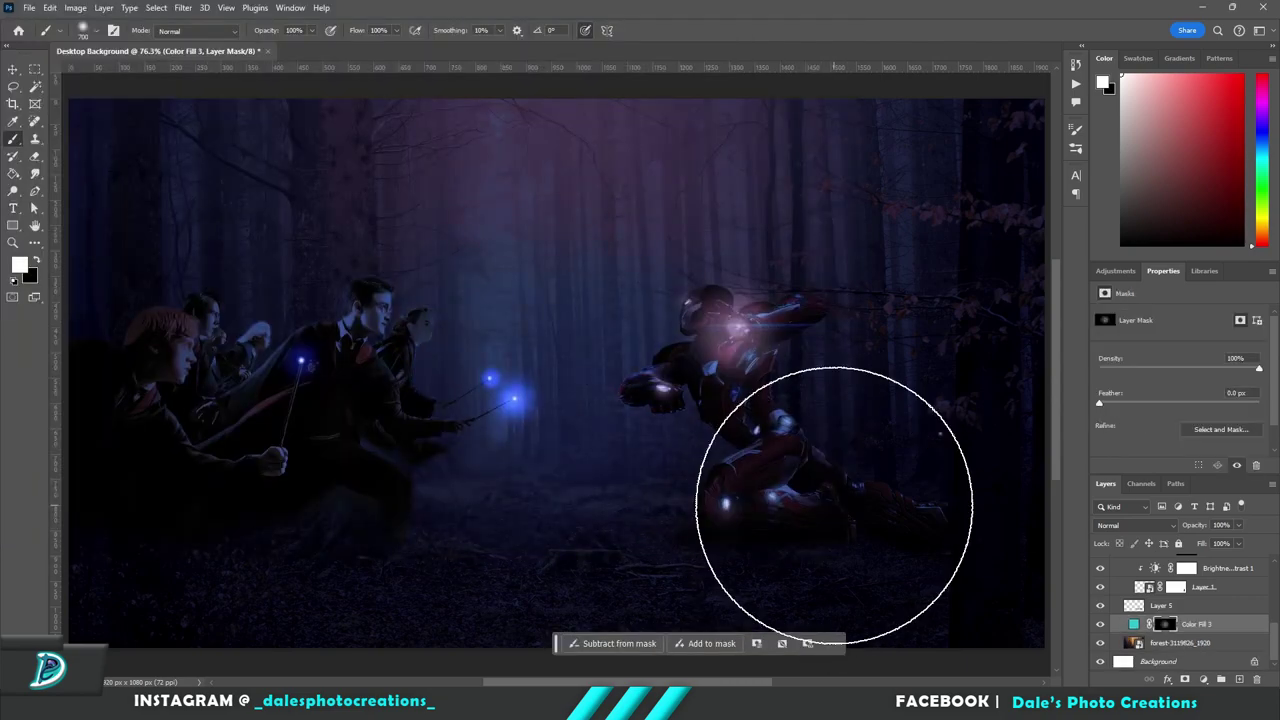
{"action": "scroll", "coordinate": [834, 505], "scroll_direction": "down", "scroll_amount": 2}
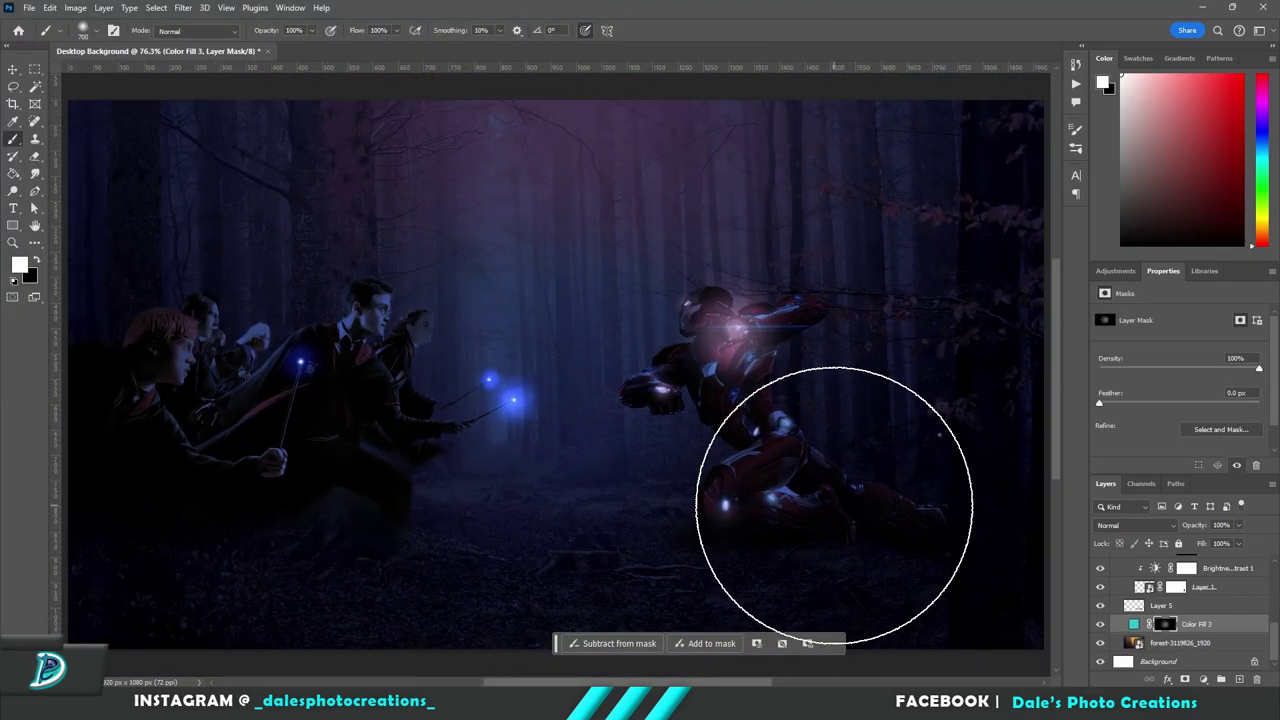
{"action": "scroll", "coordinate": [1221, 629], "scroll_direction": "down", "scroll_amount": 5}
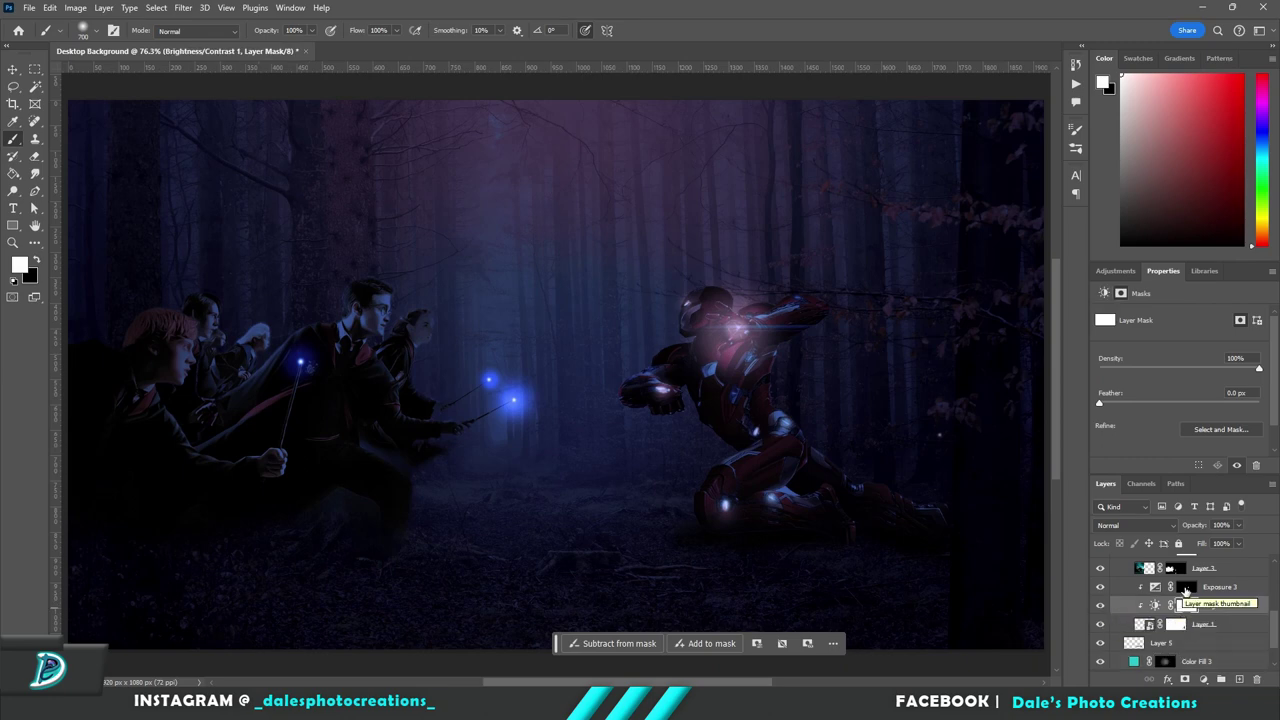
{"action": "left_click", "coordinate": [1186, 587]}
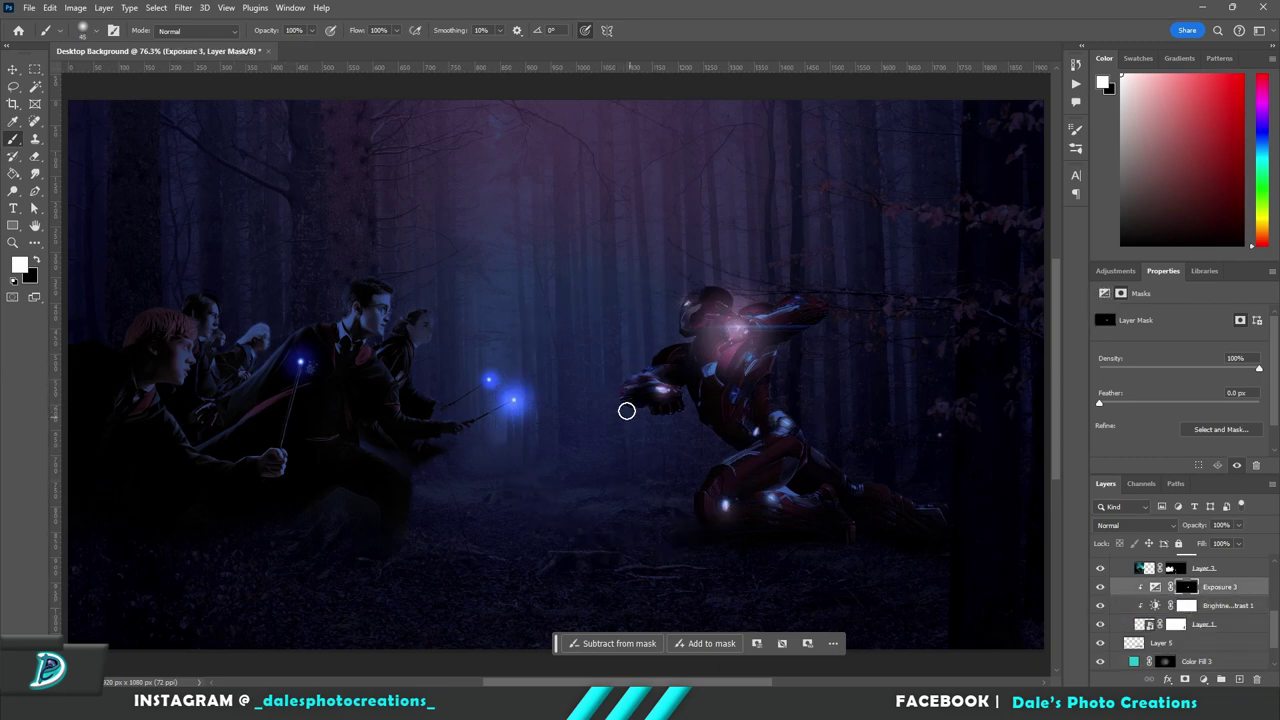